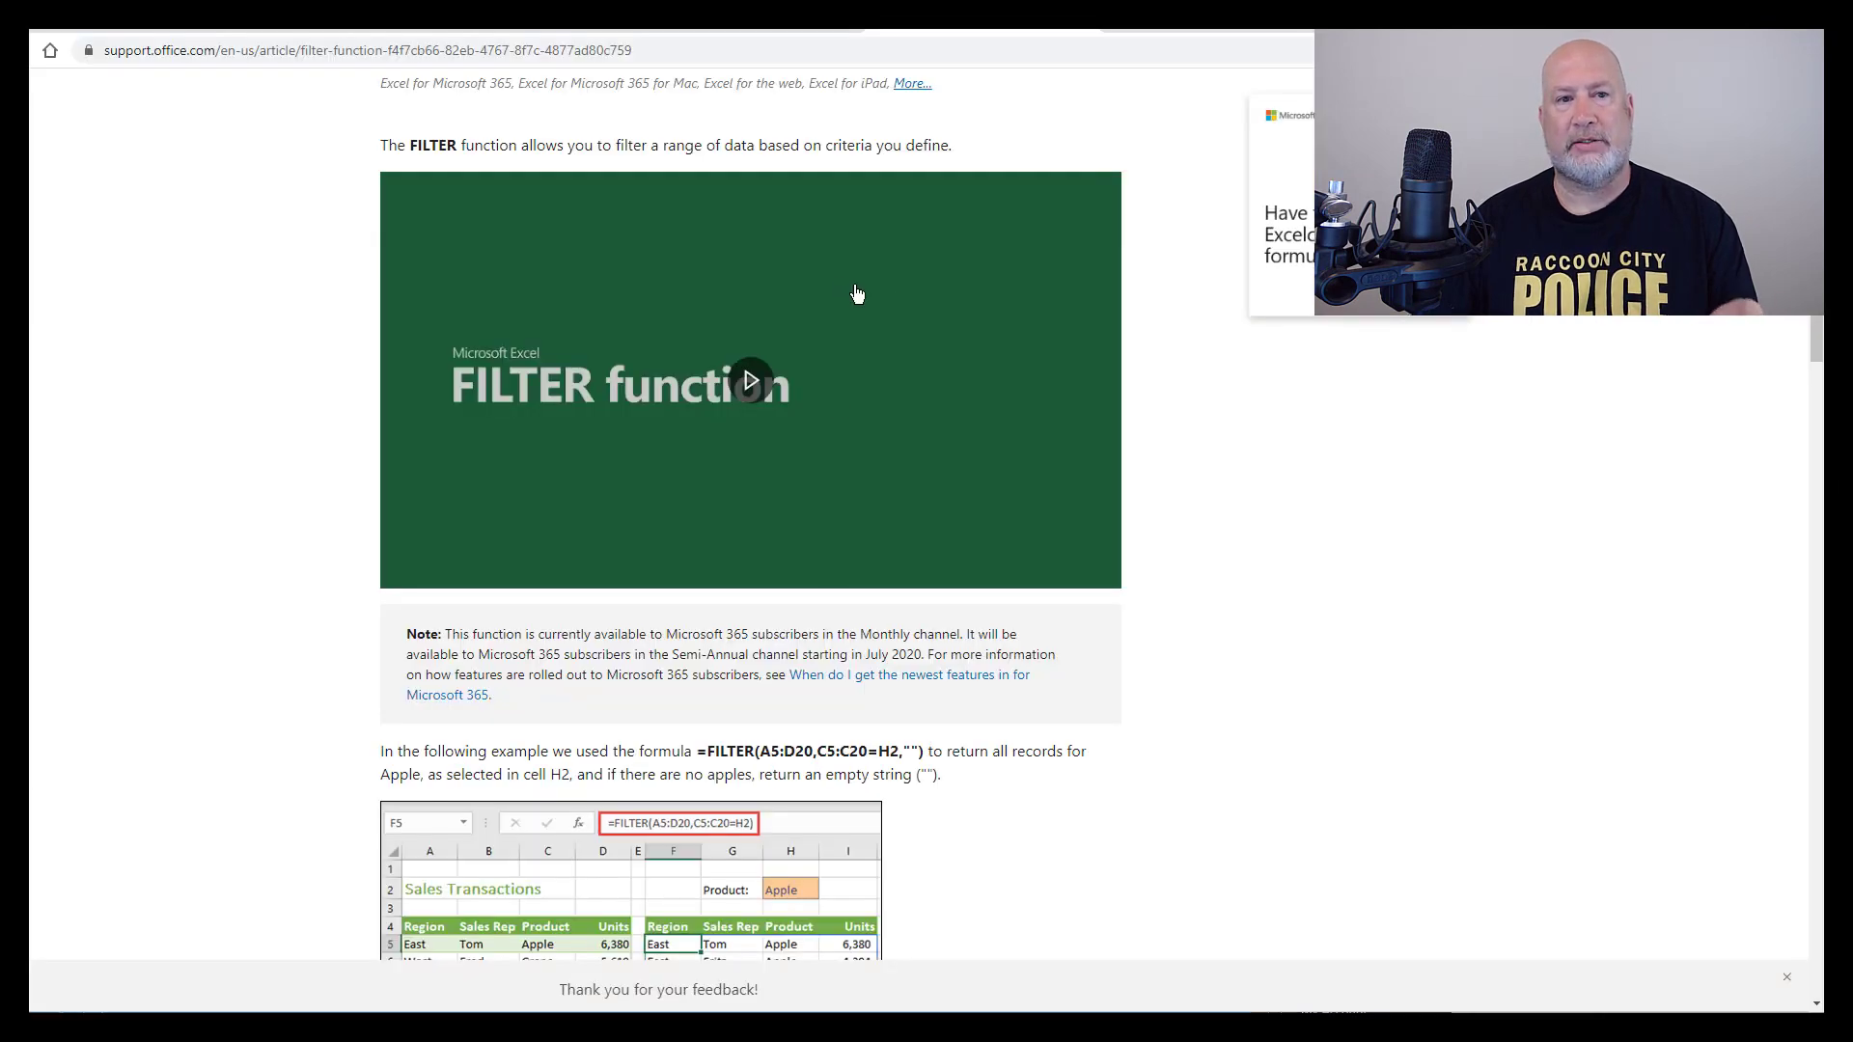
Expand the FILTER article's full list of supported Excel versions, then switch to the customer workbook.
scroll(903, 328, "up", 3)
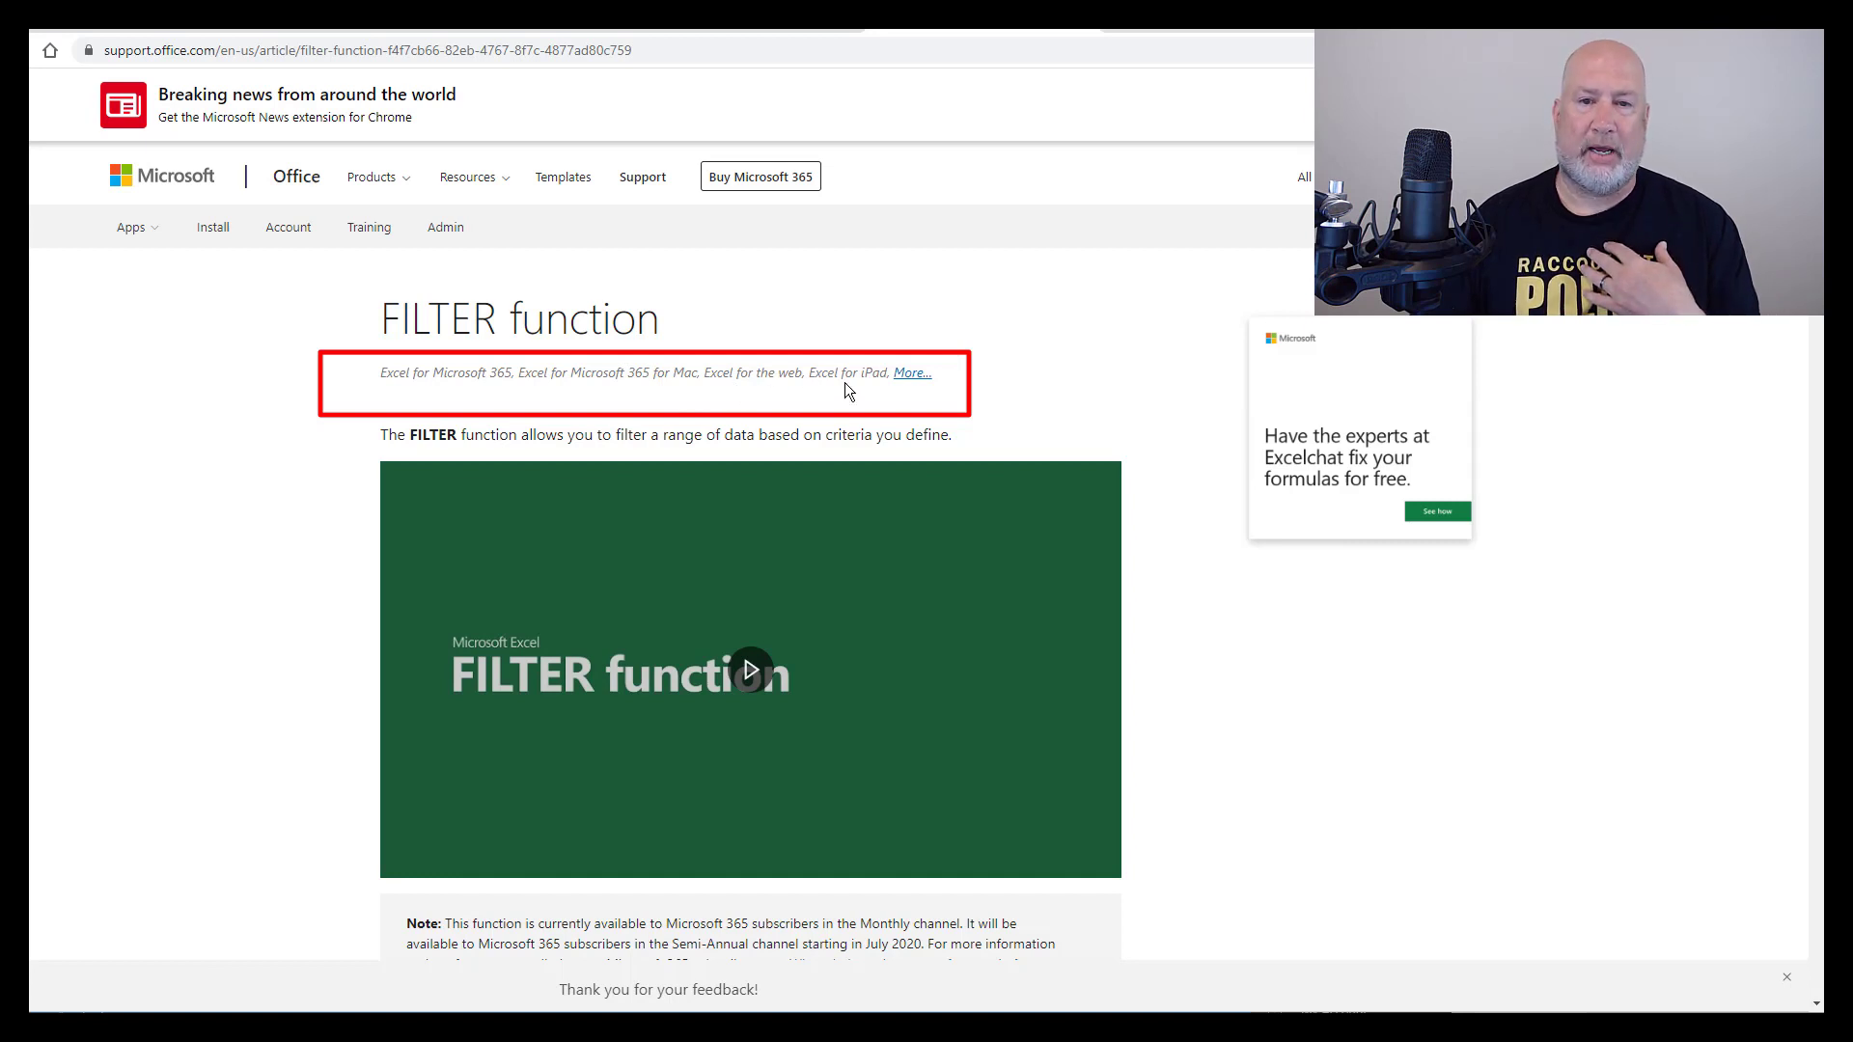
left_click(910, 375)
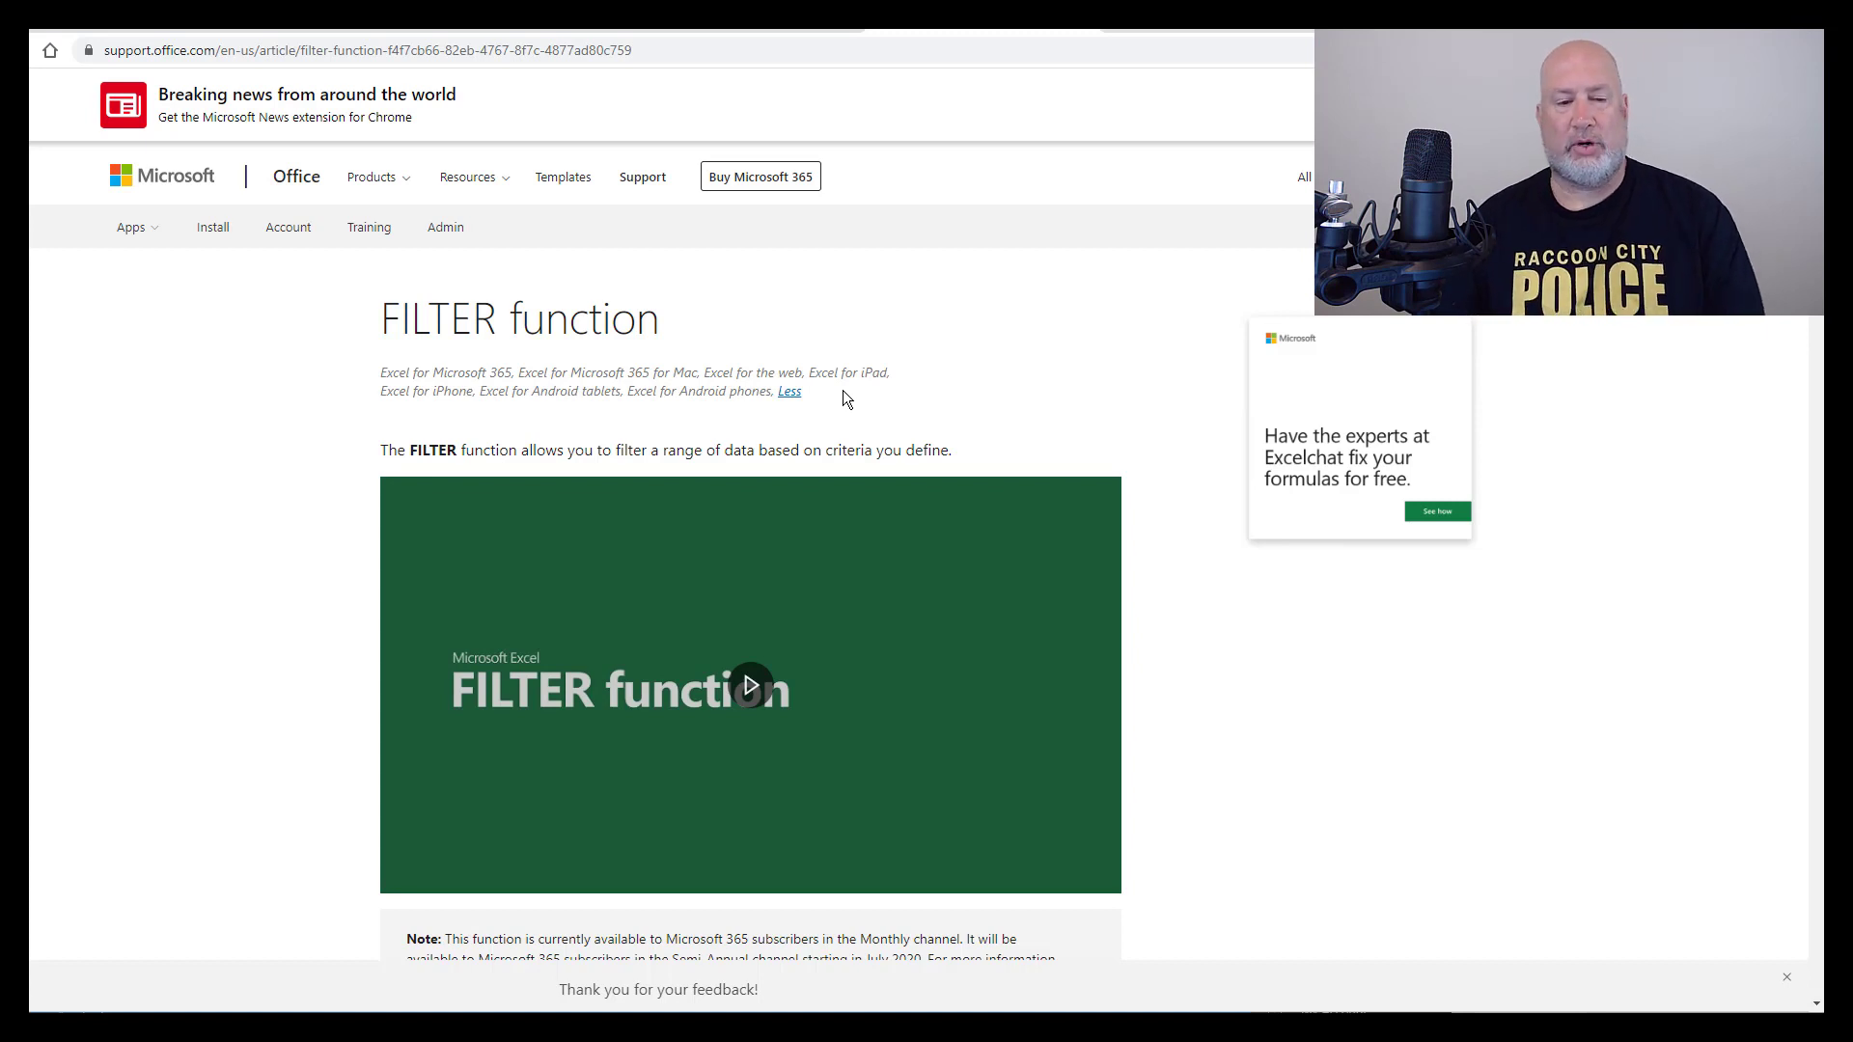
scroll(845, 395, "down", 6)
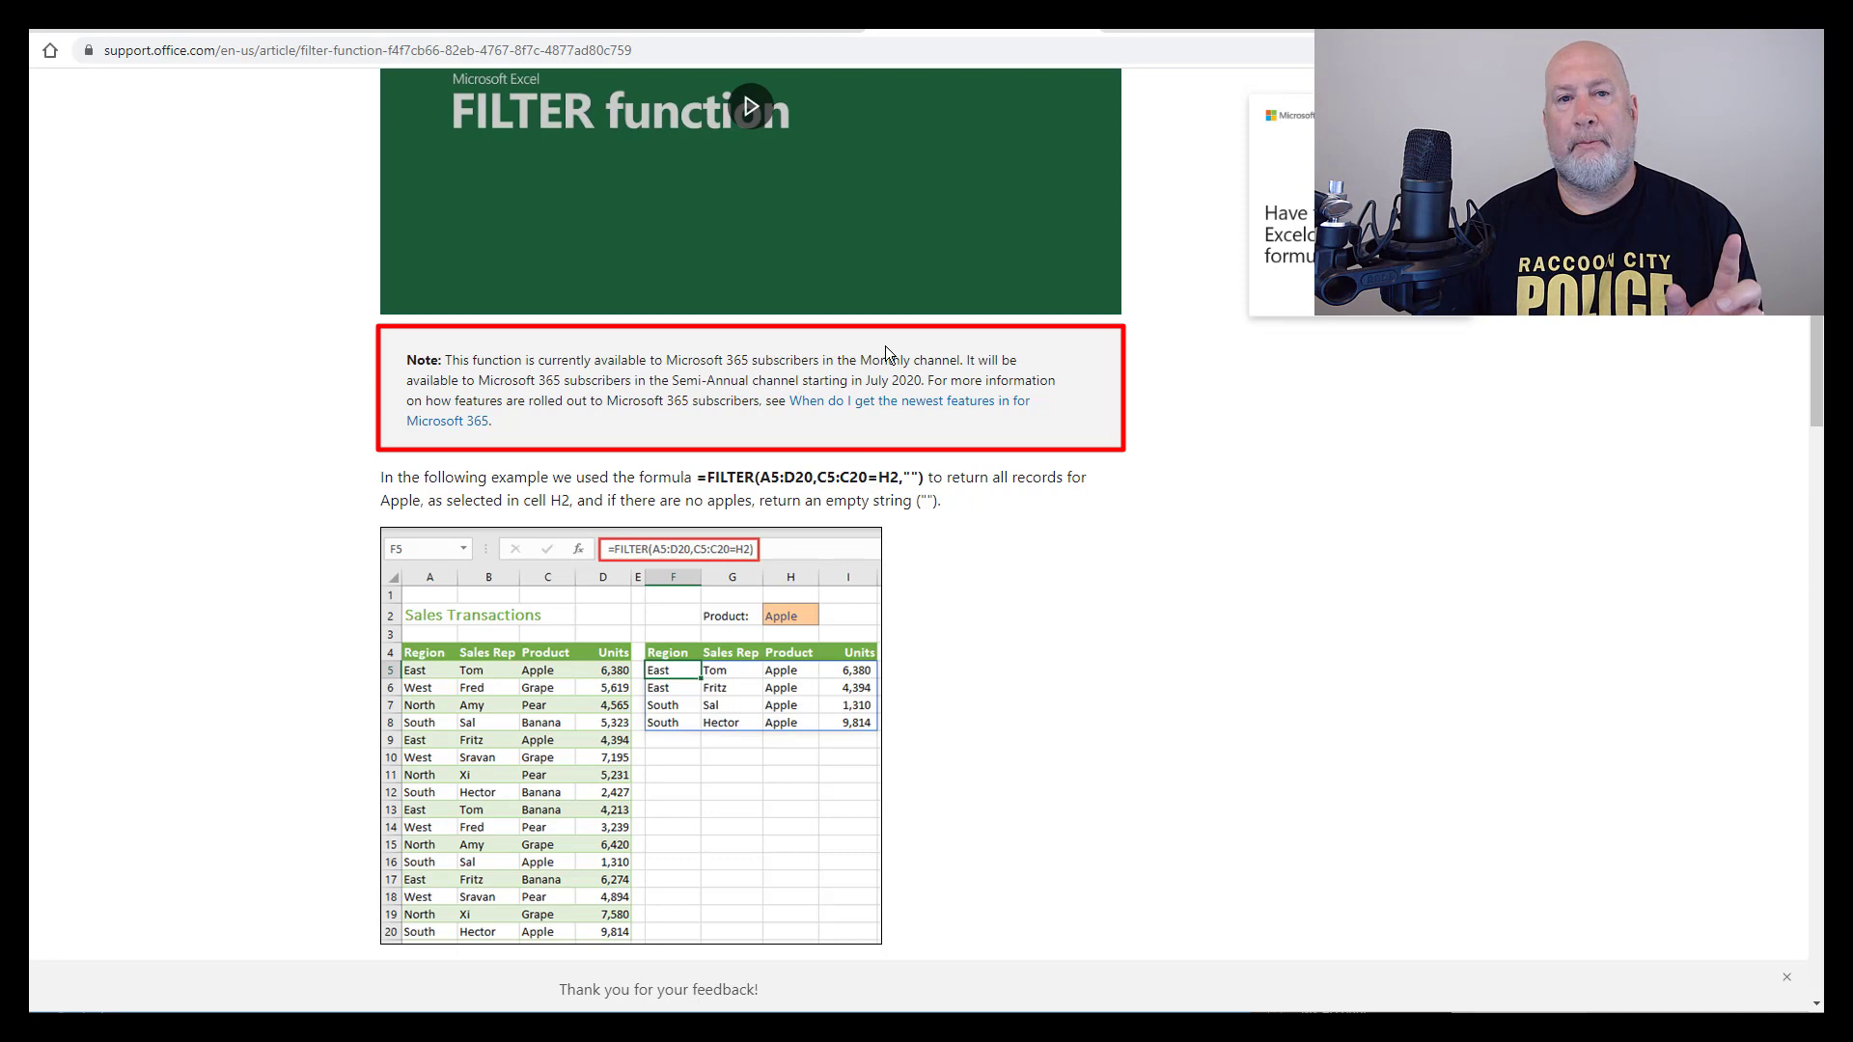
key("alt+Tab")
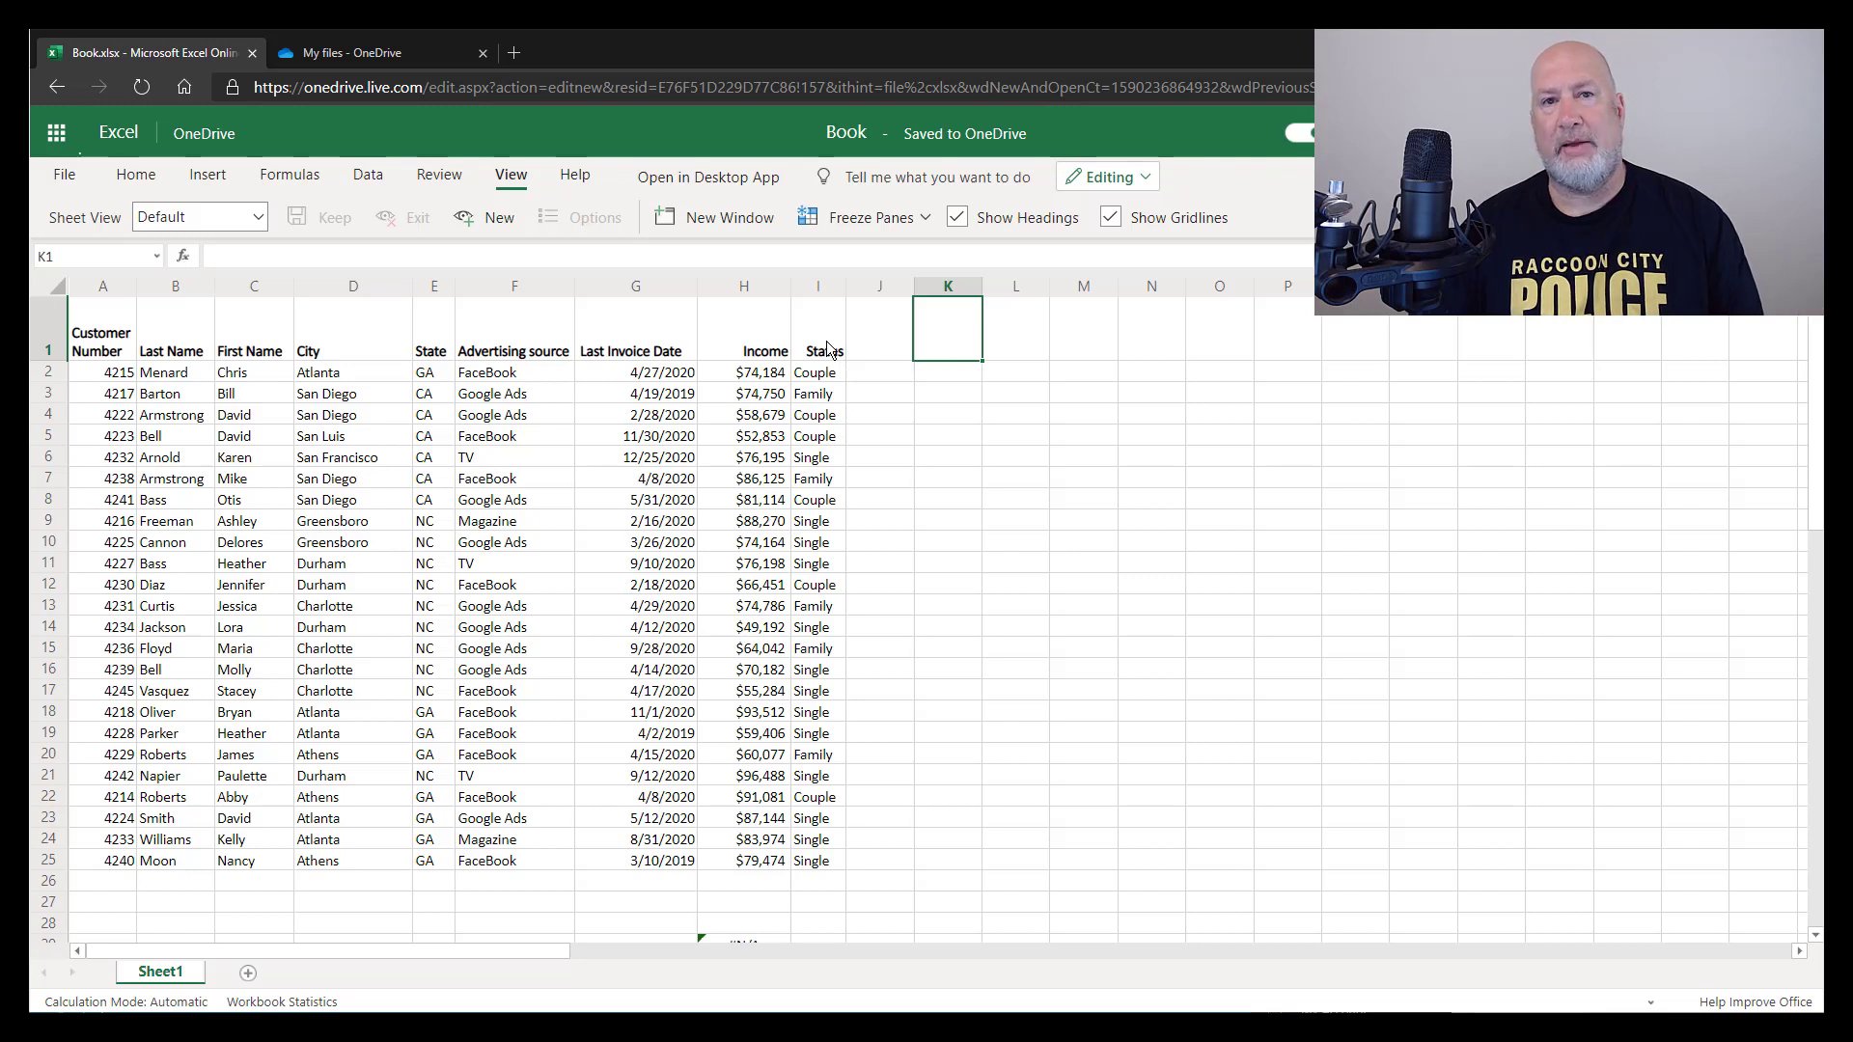
Select cell K2, beside the customer table, for the new formula.
left_click(945, 380)
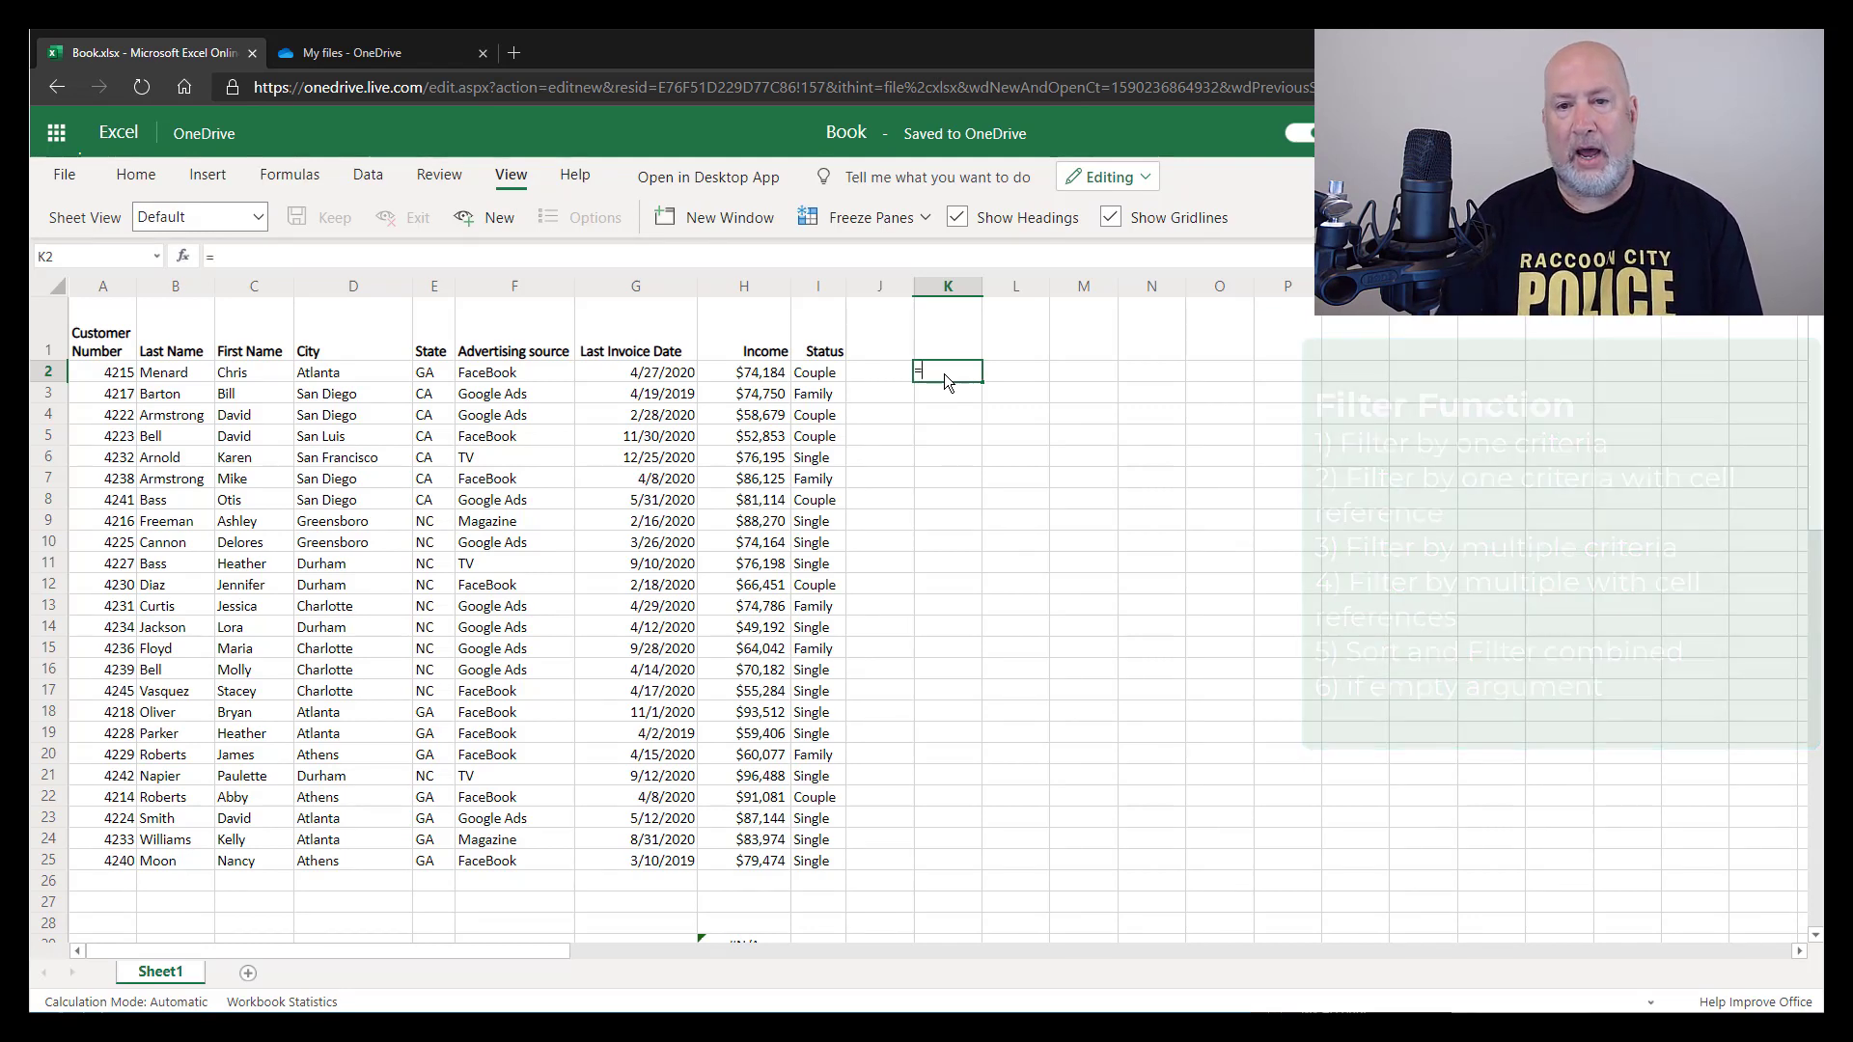
Enter =FILTER(A2:I25,E2:E25="GA") in K2 to spill the eight GA customers.
type("=")
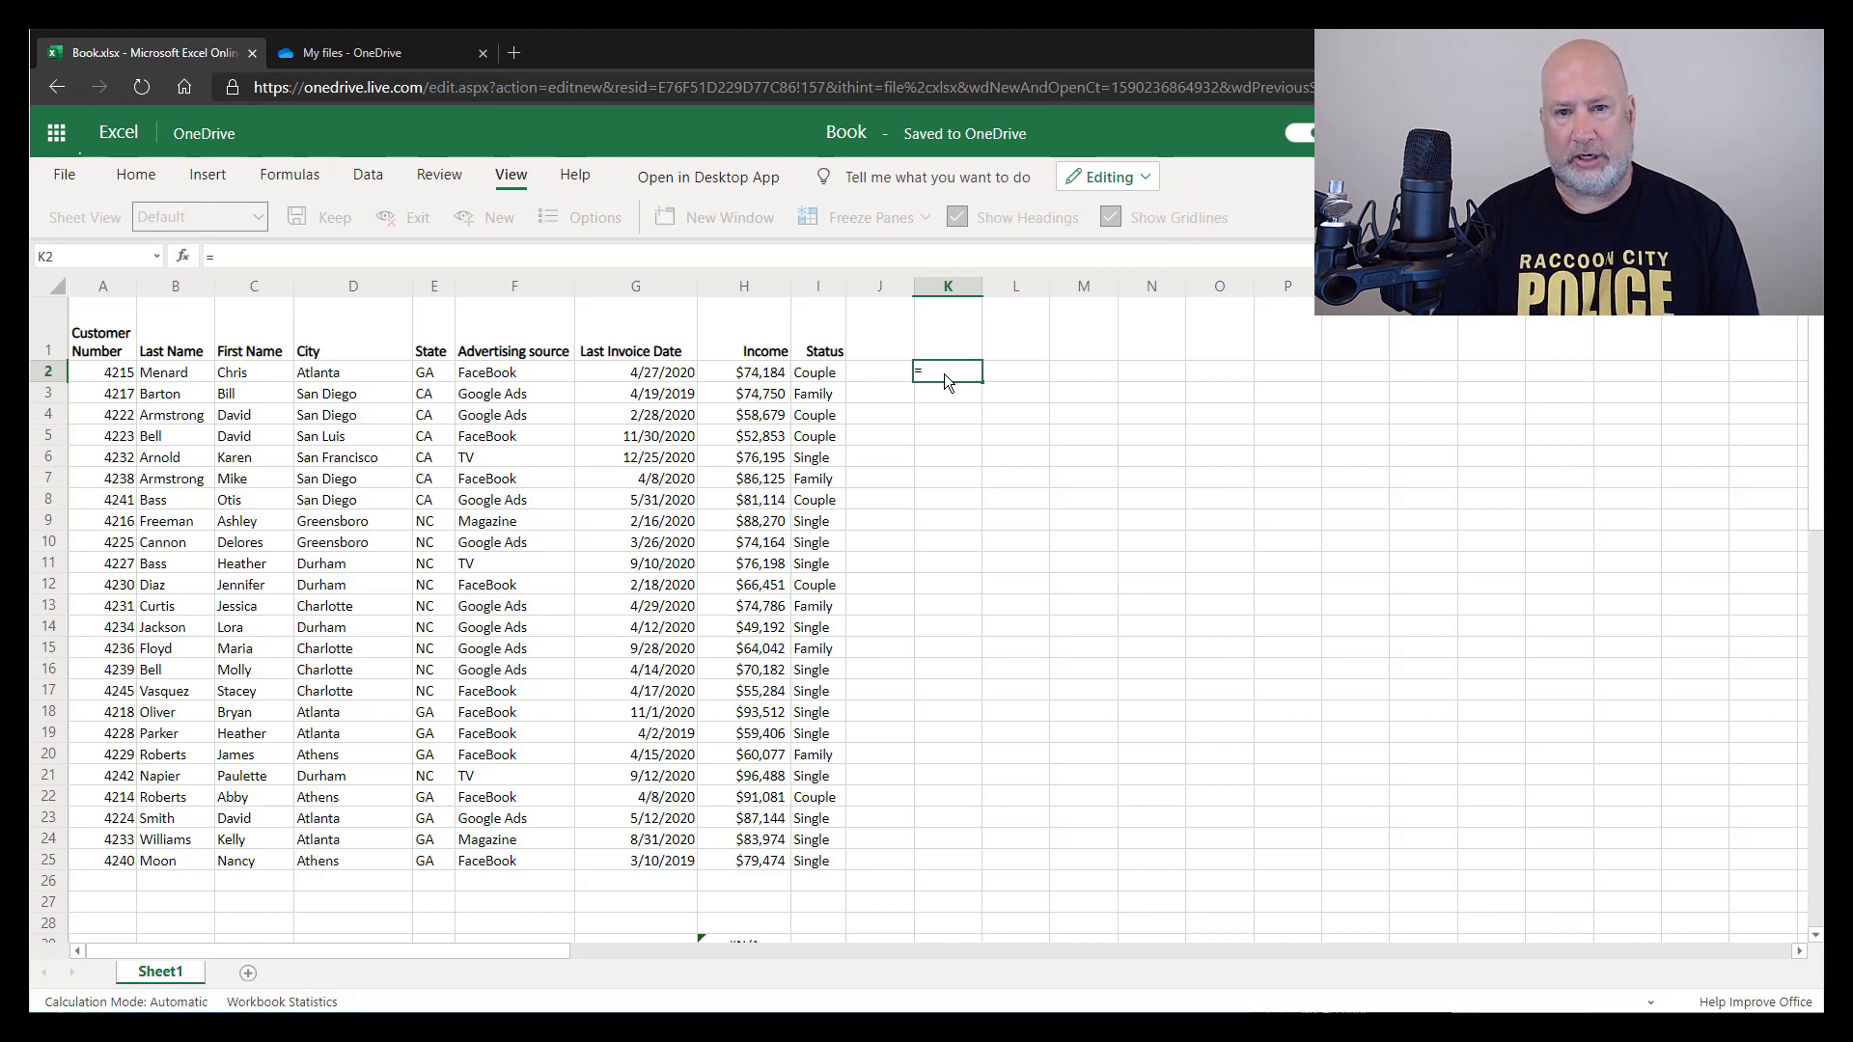
type("filt")
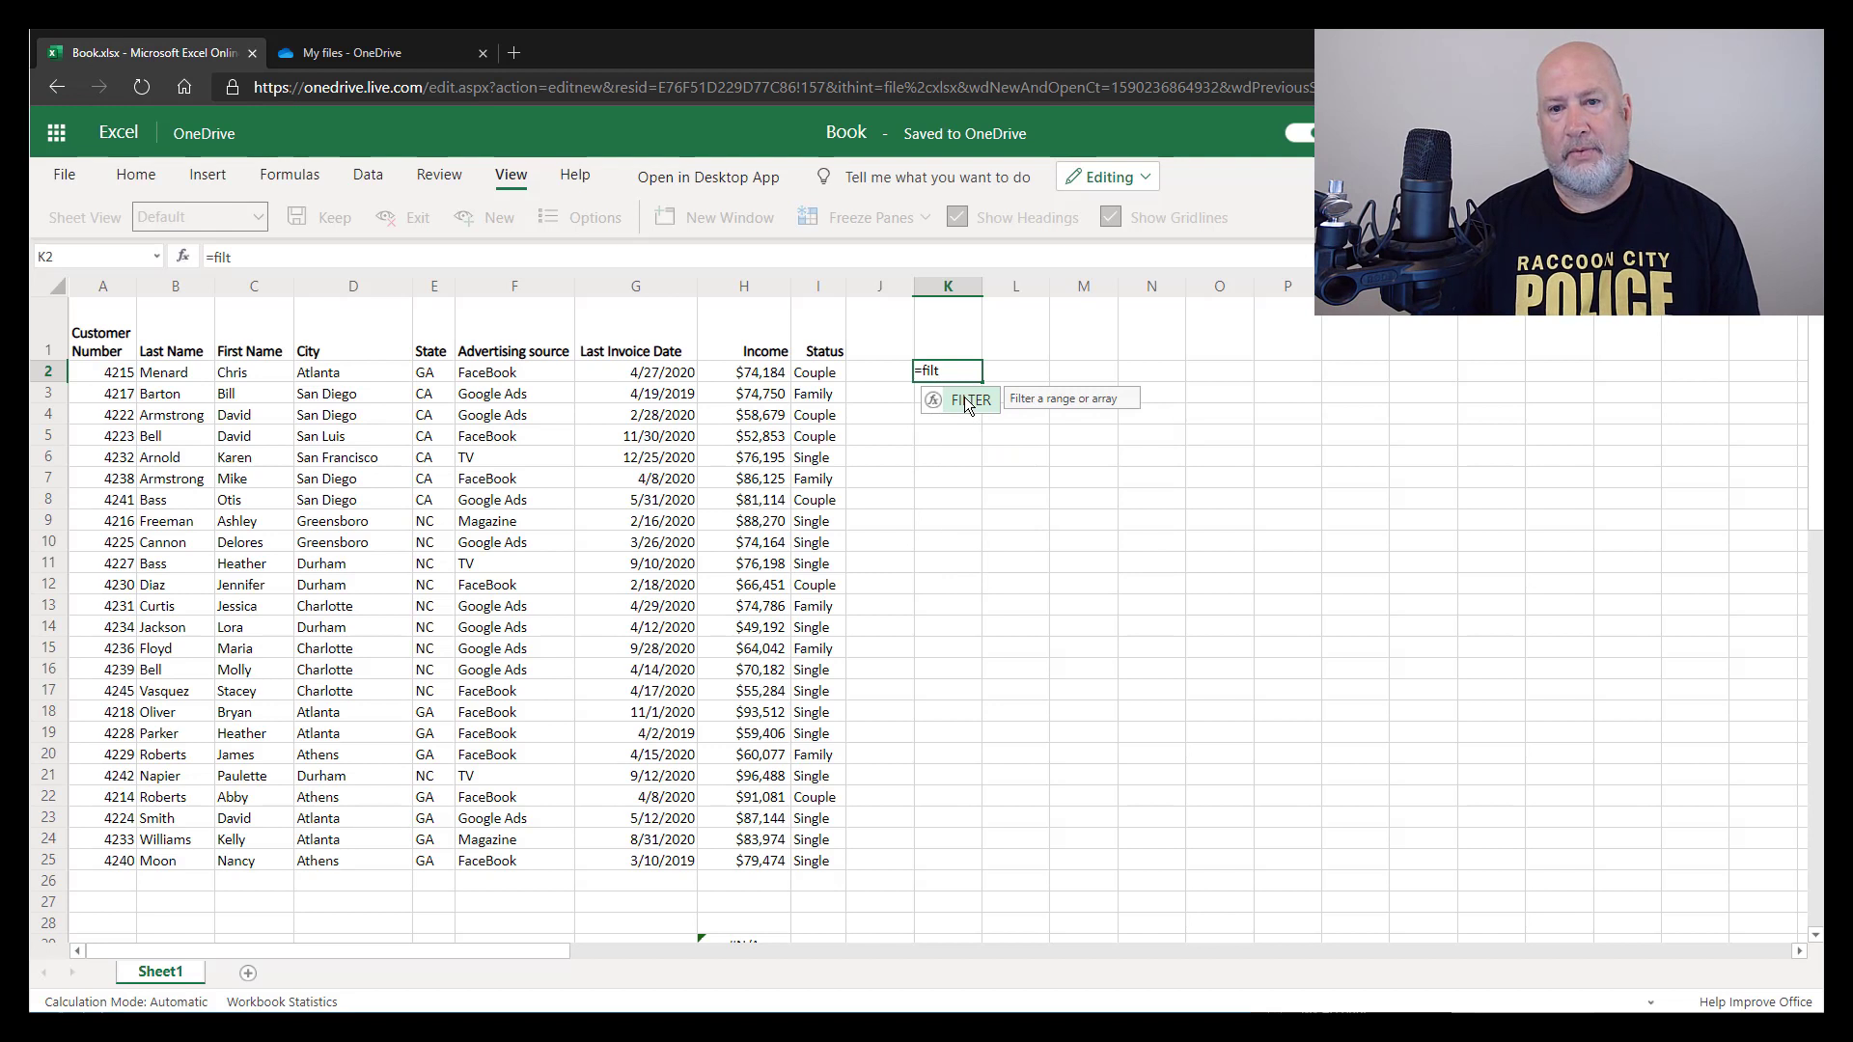
double_click(964, 399)
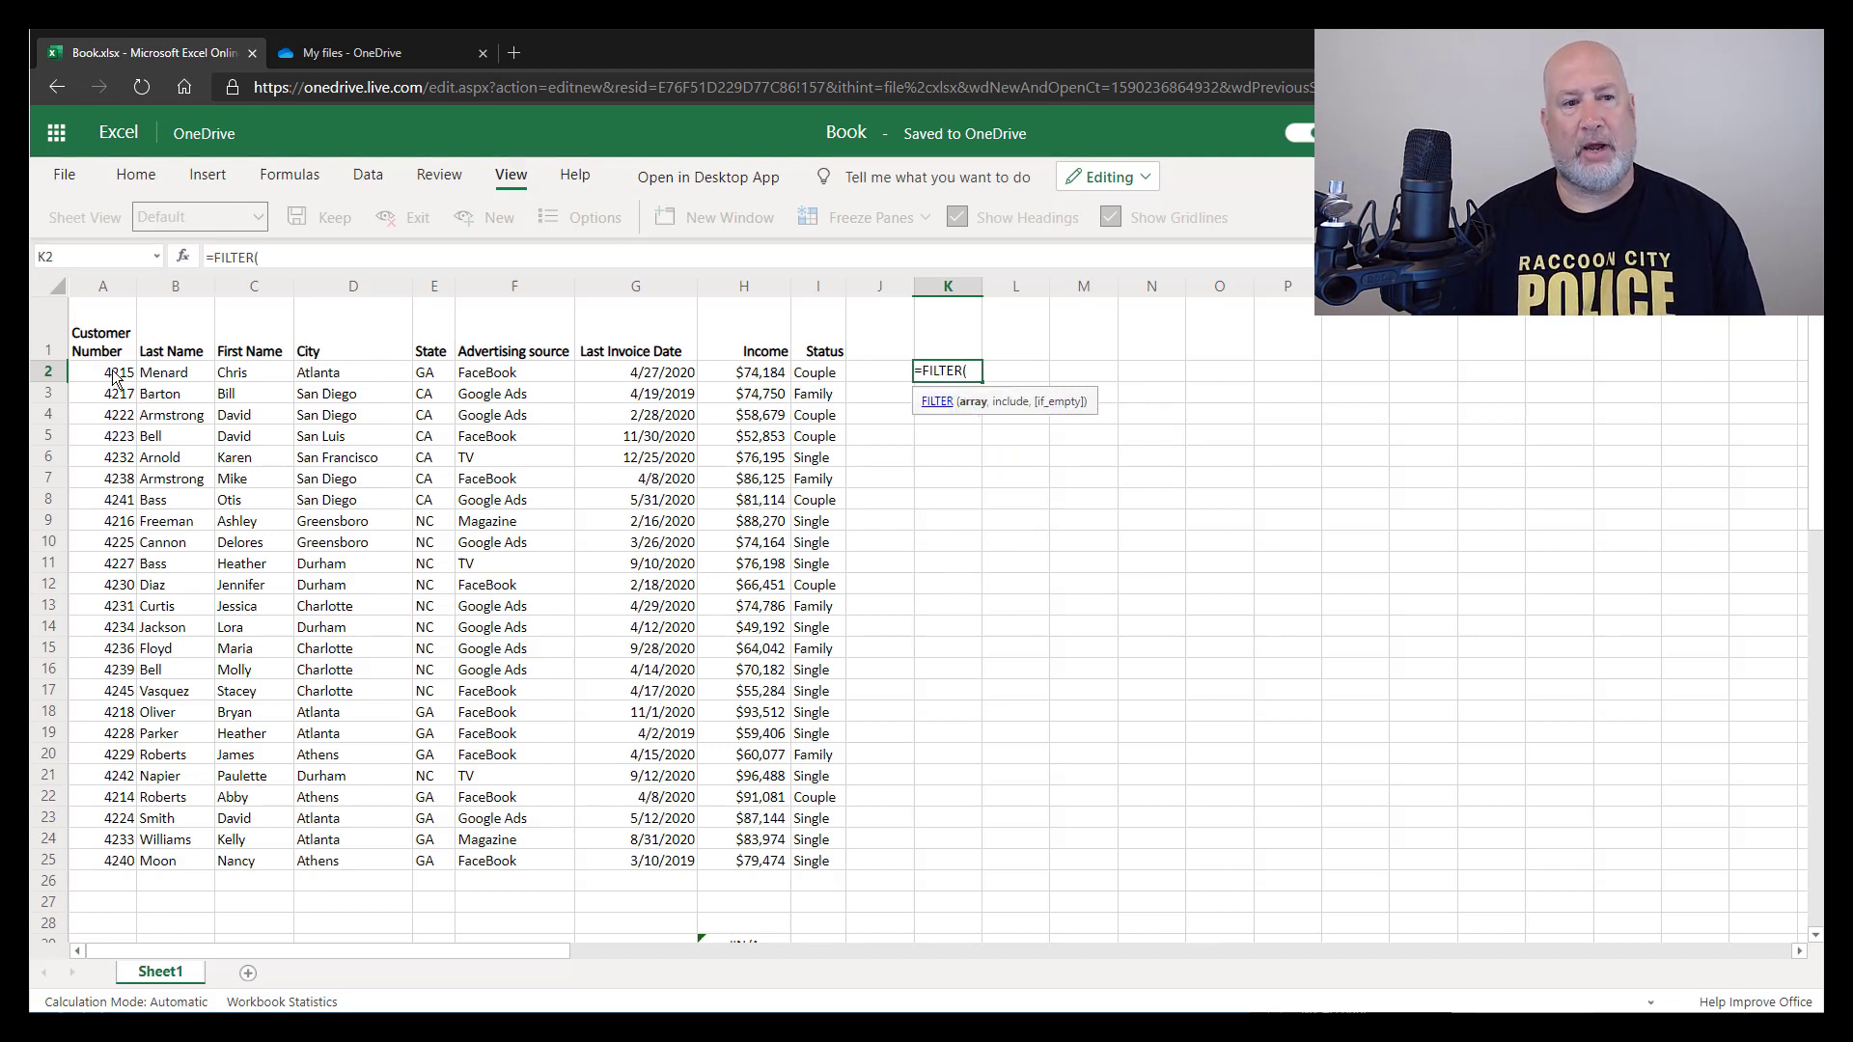
left_click_drag(113, 377, 806, 864)
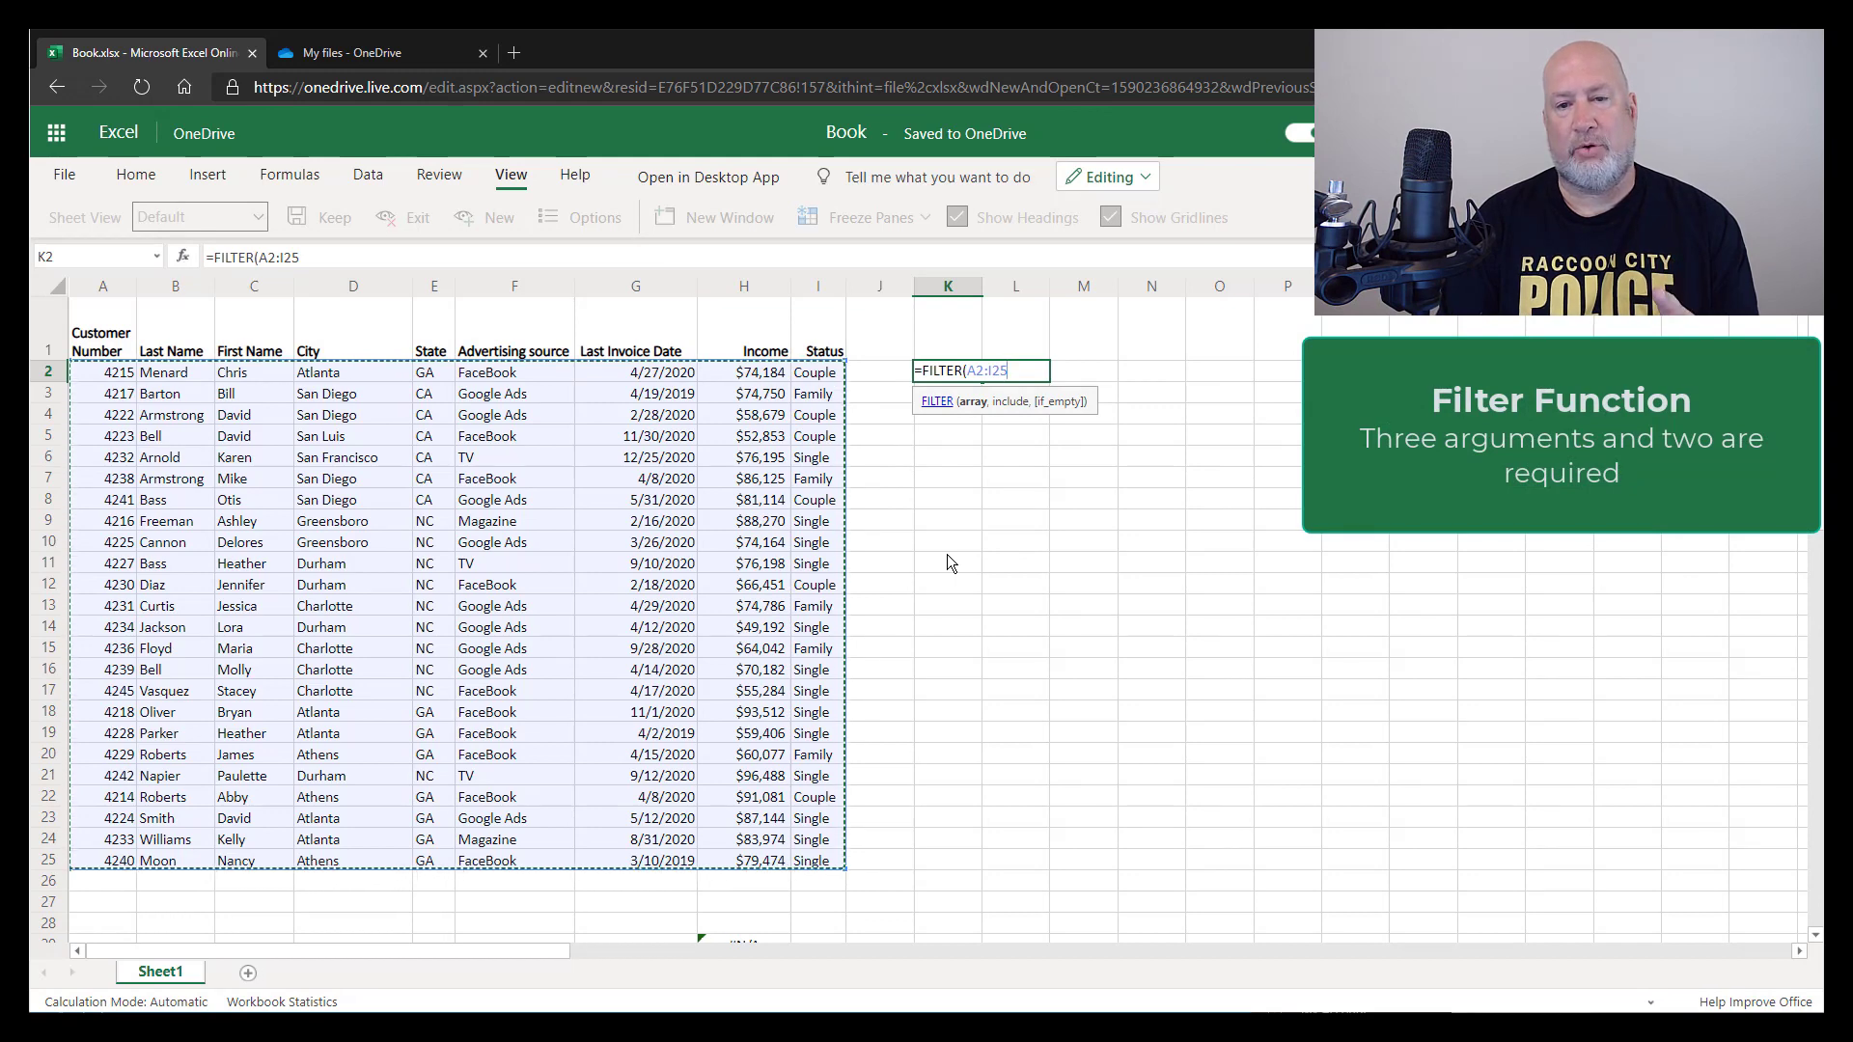
type(",")
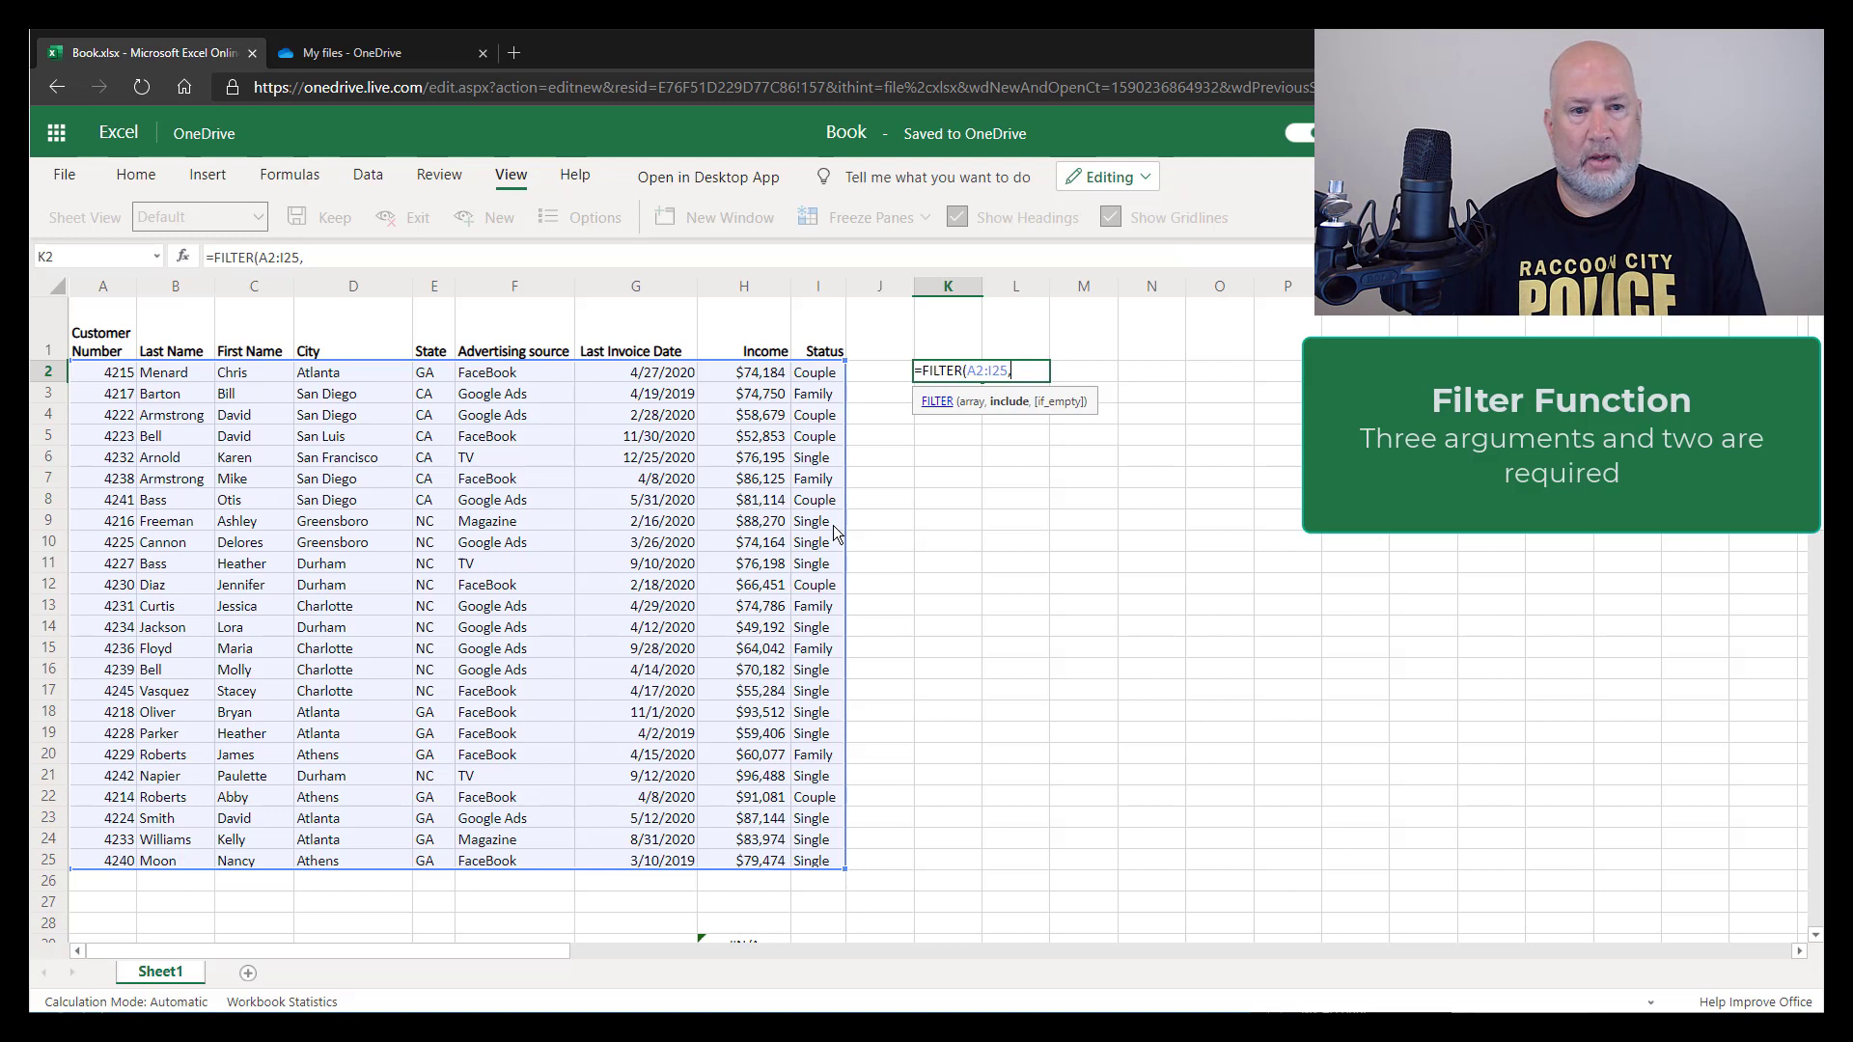
left_click_drag(425, 379, 426, 859)
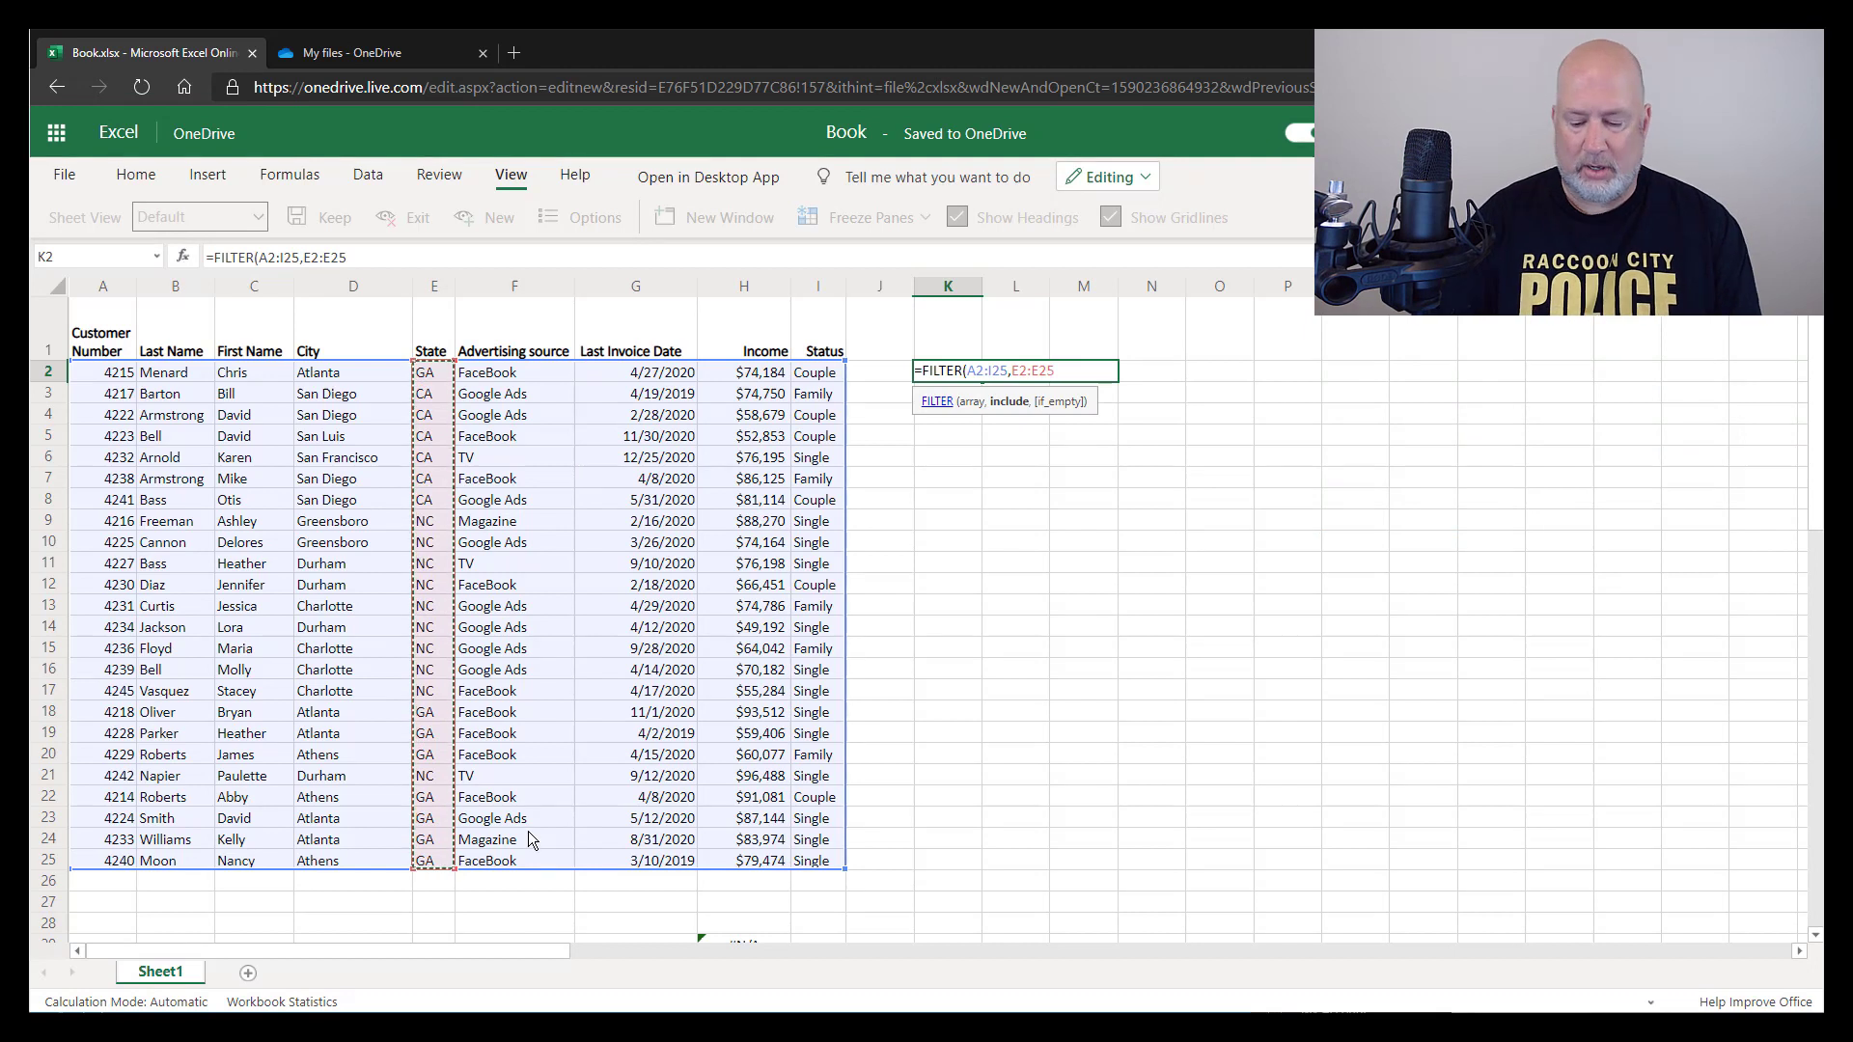
type("=\"")
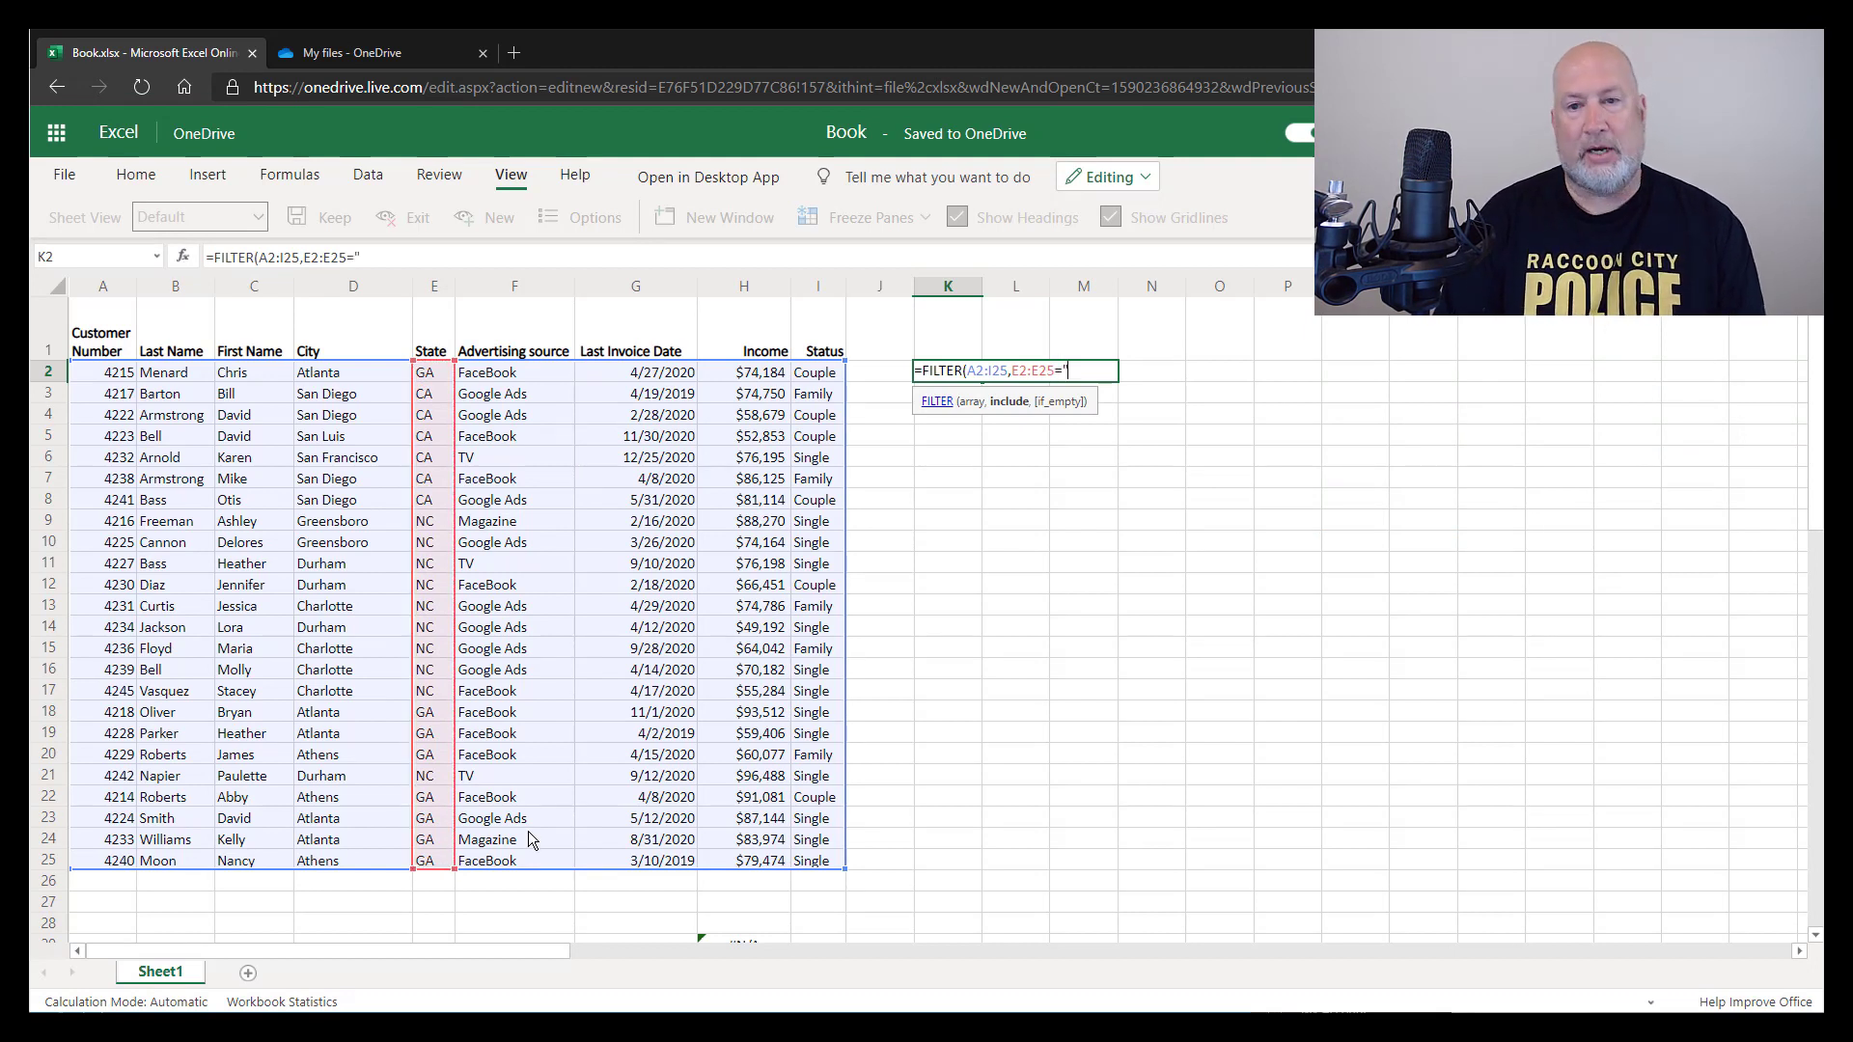
type("GA\"")
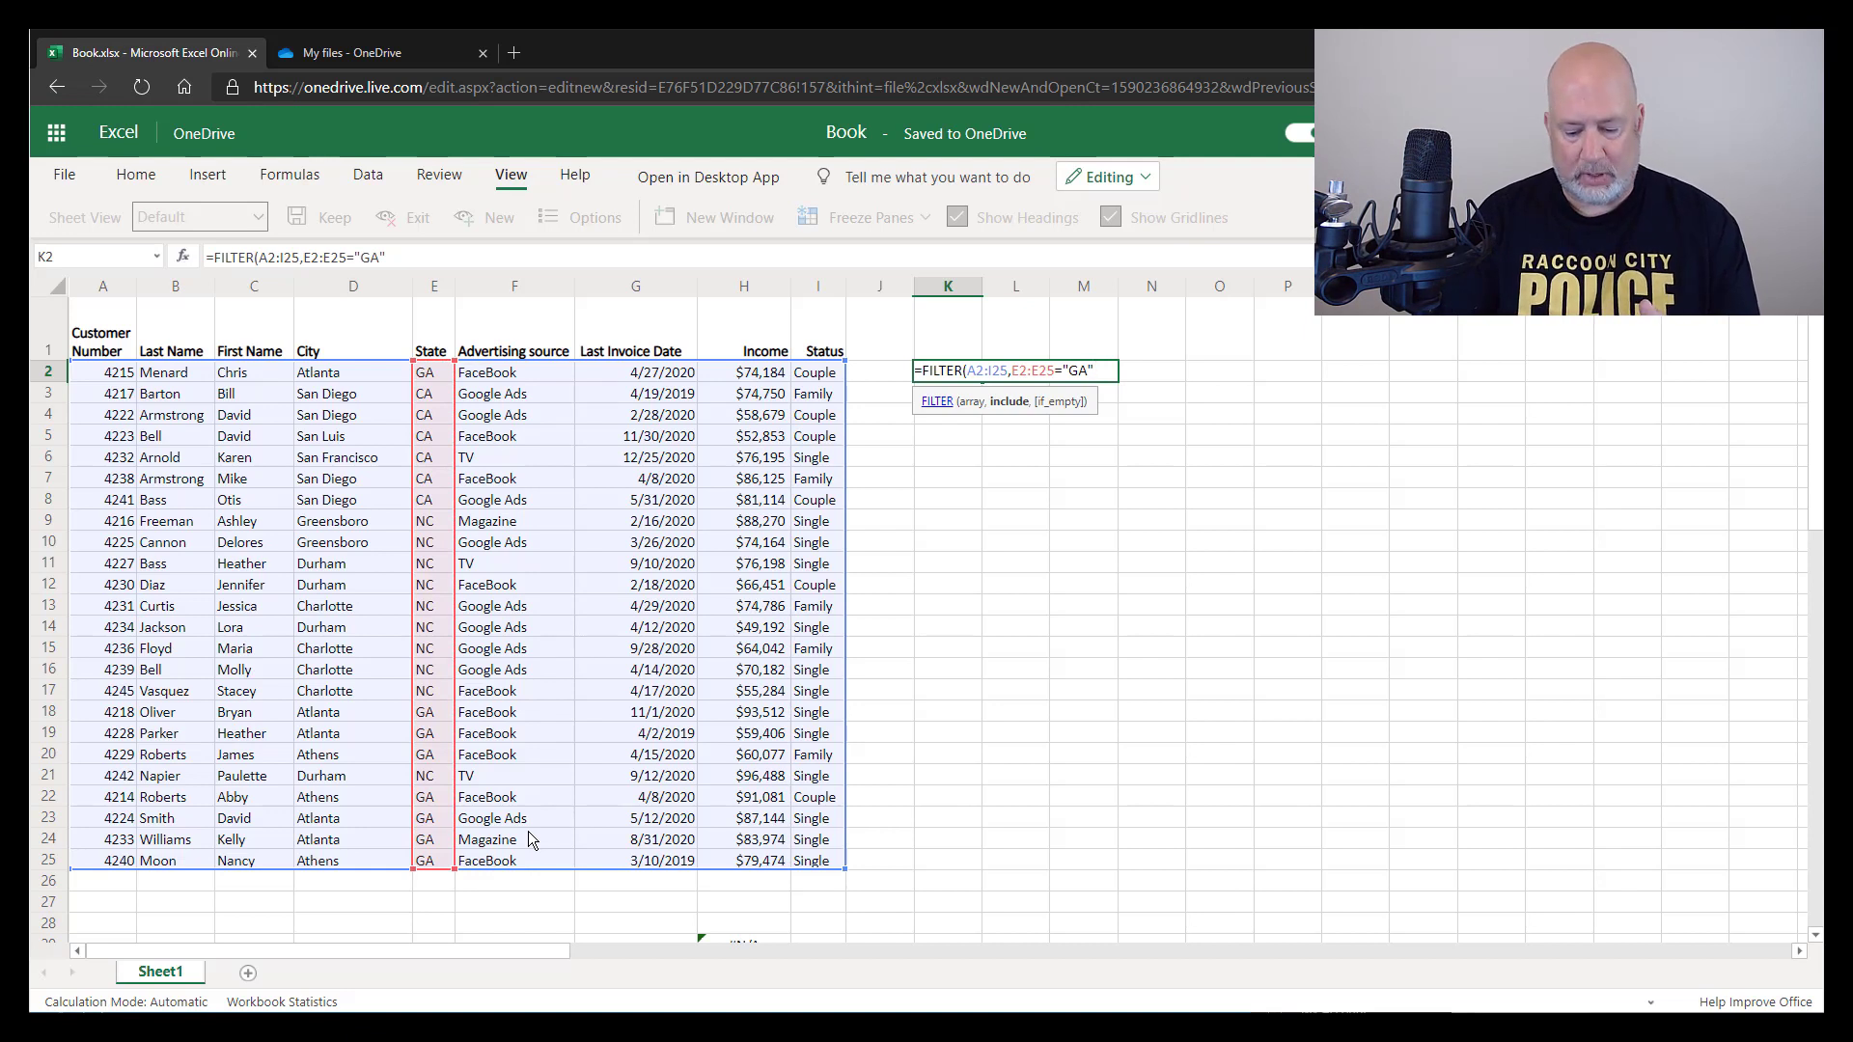
type(",")
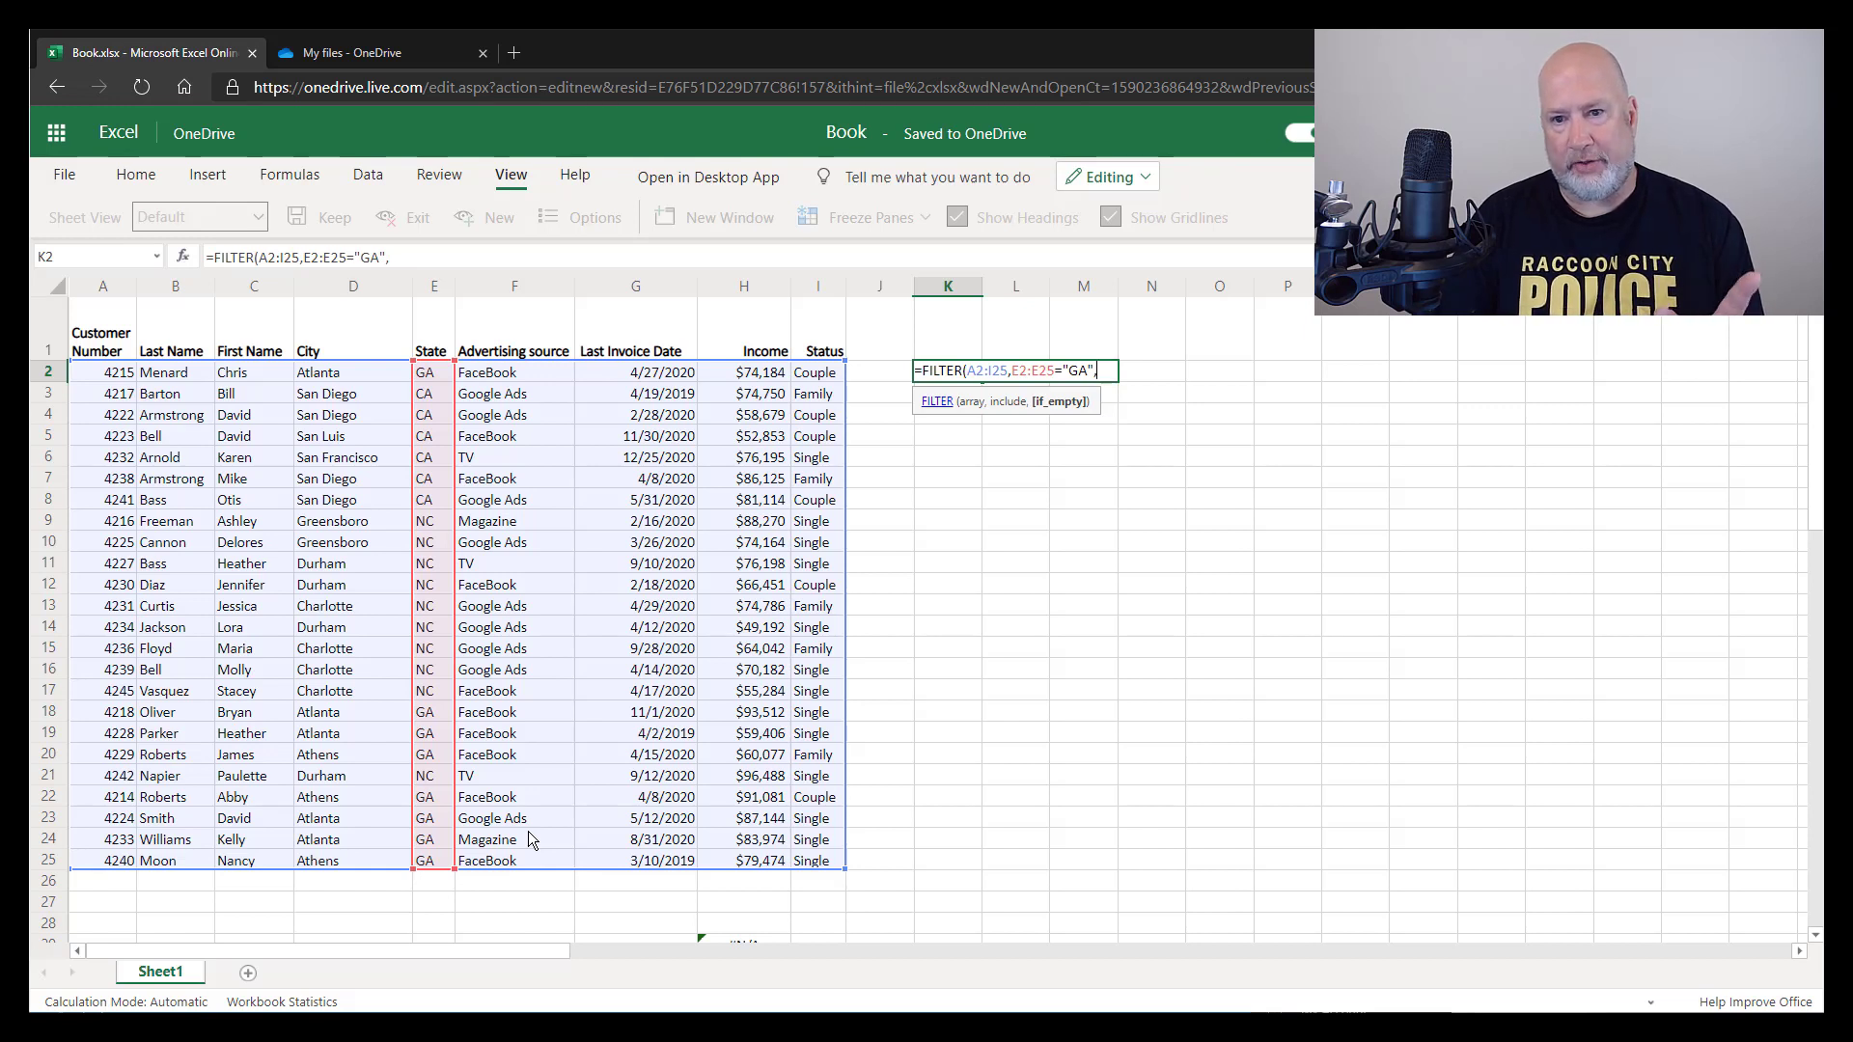
key("BackSpace")
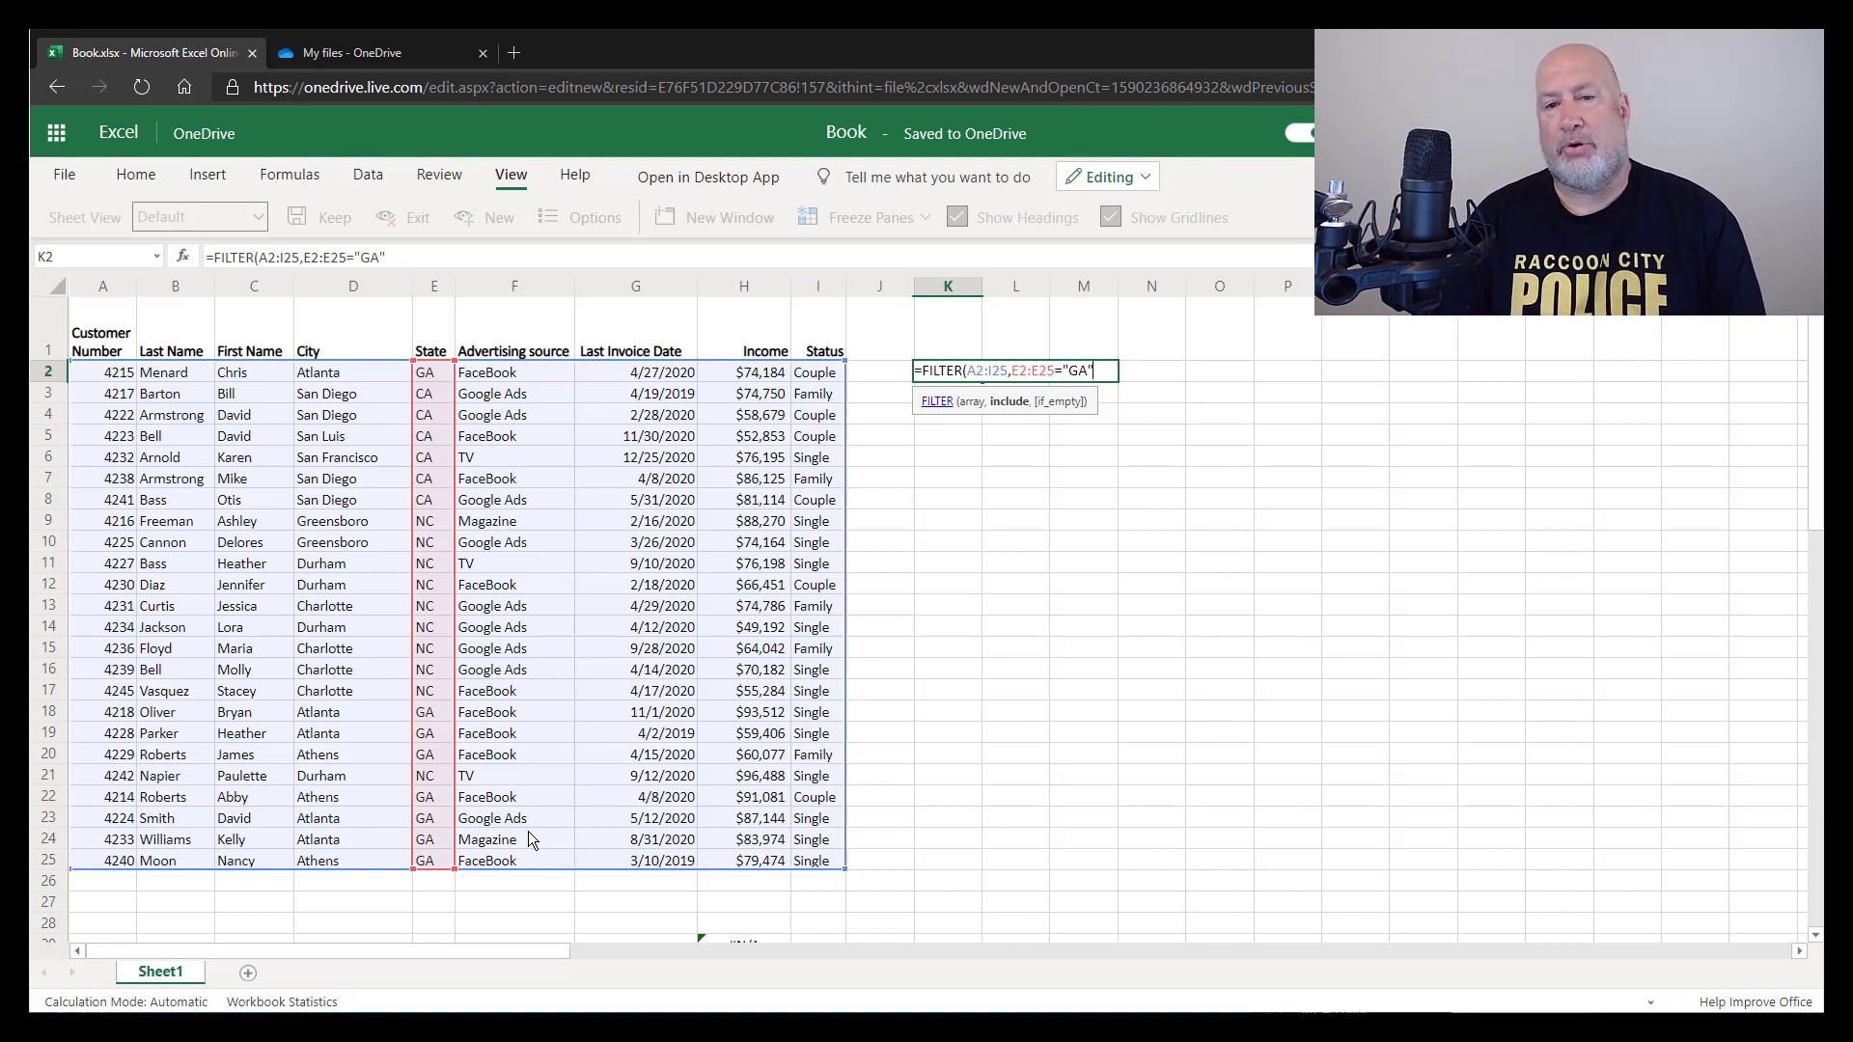
key("Return")
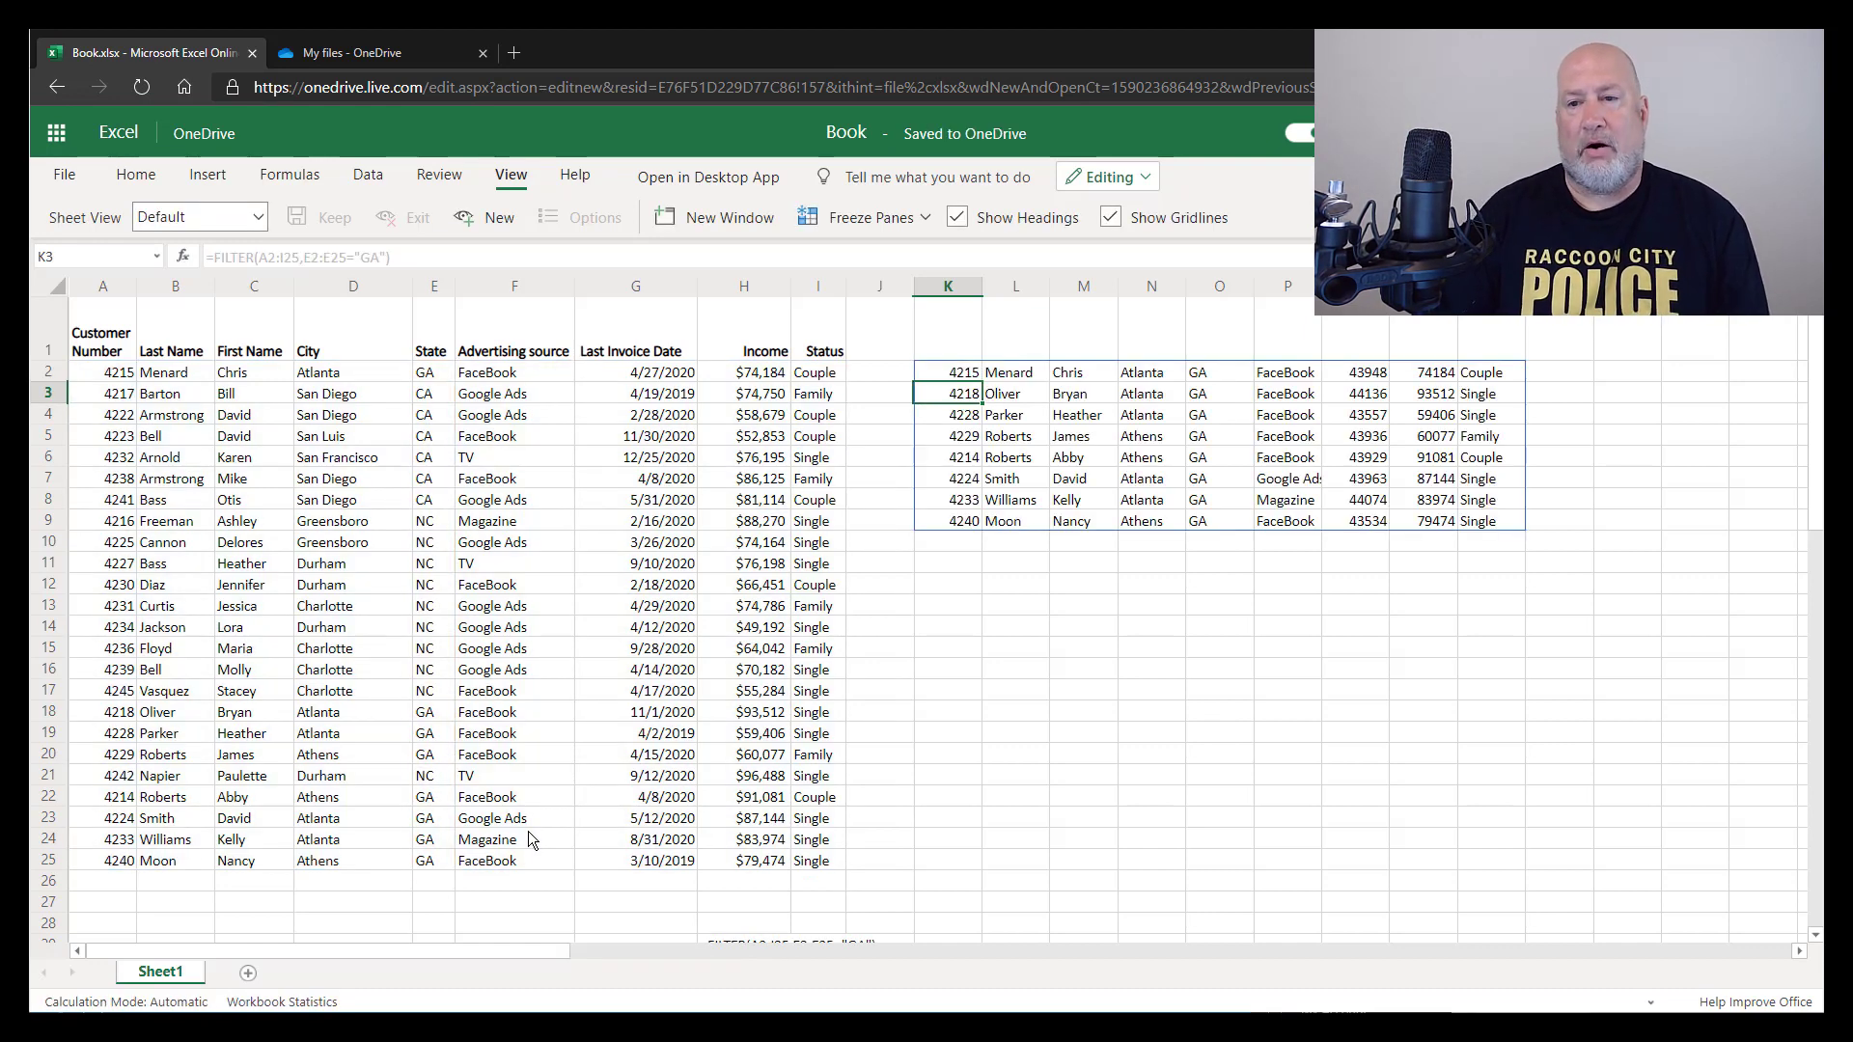
key("Up")
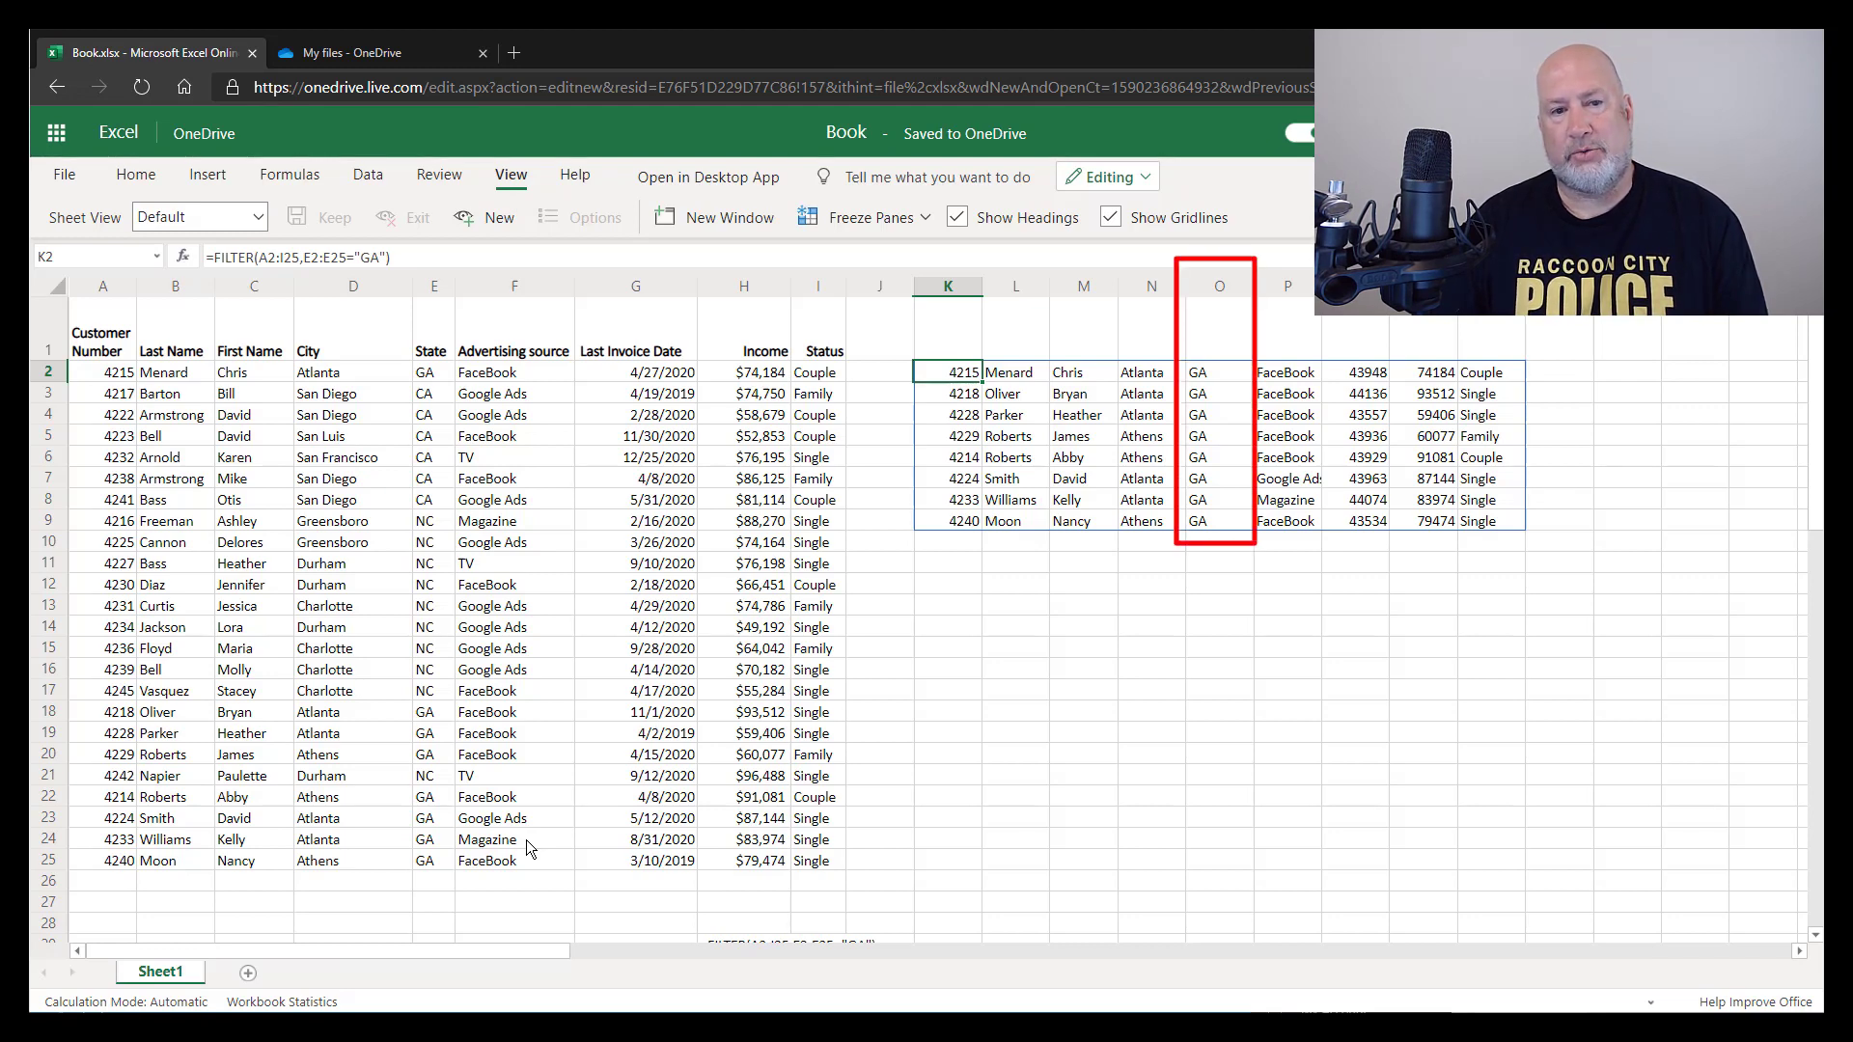
scroll(886, 334, "down", 4)
scroll(894, 475, "up", 4)
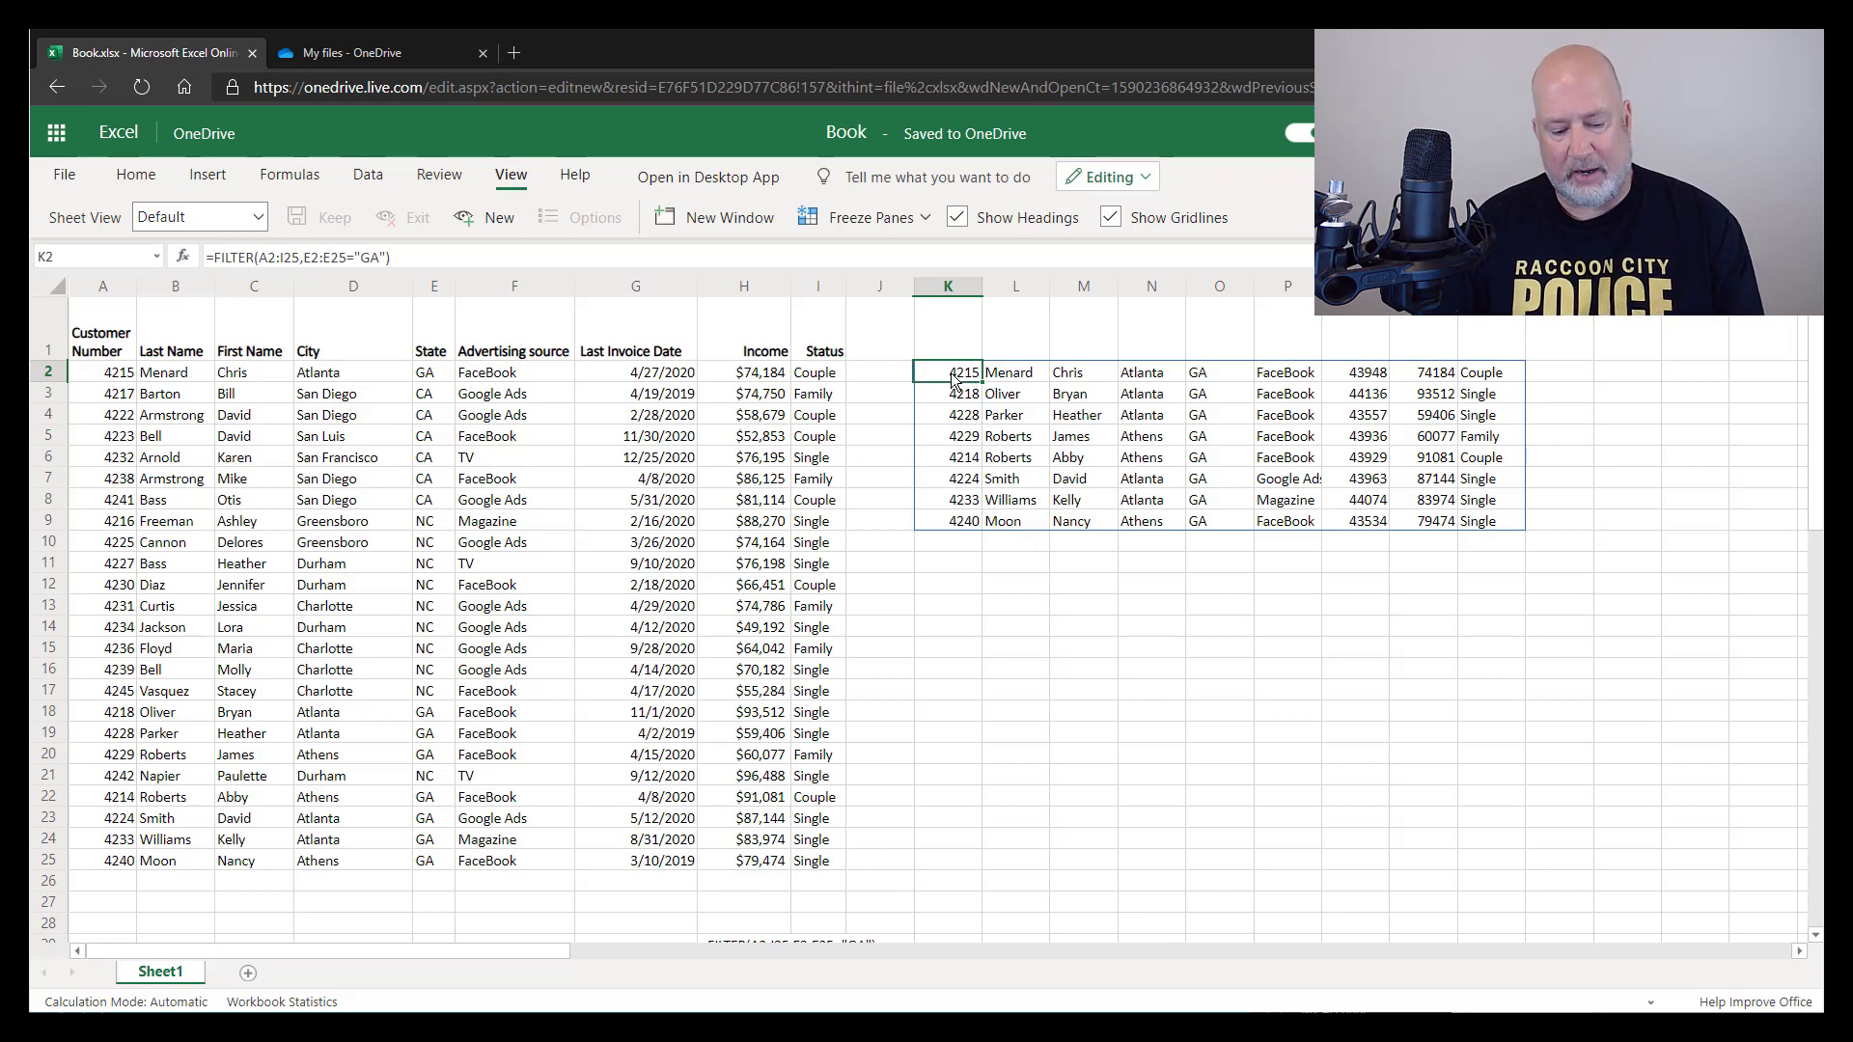
Clear K2's formula and add the criteria label State in U2 with GA in V2.
key("Delete")
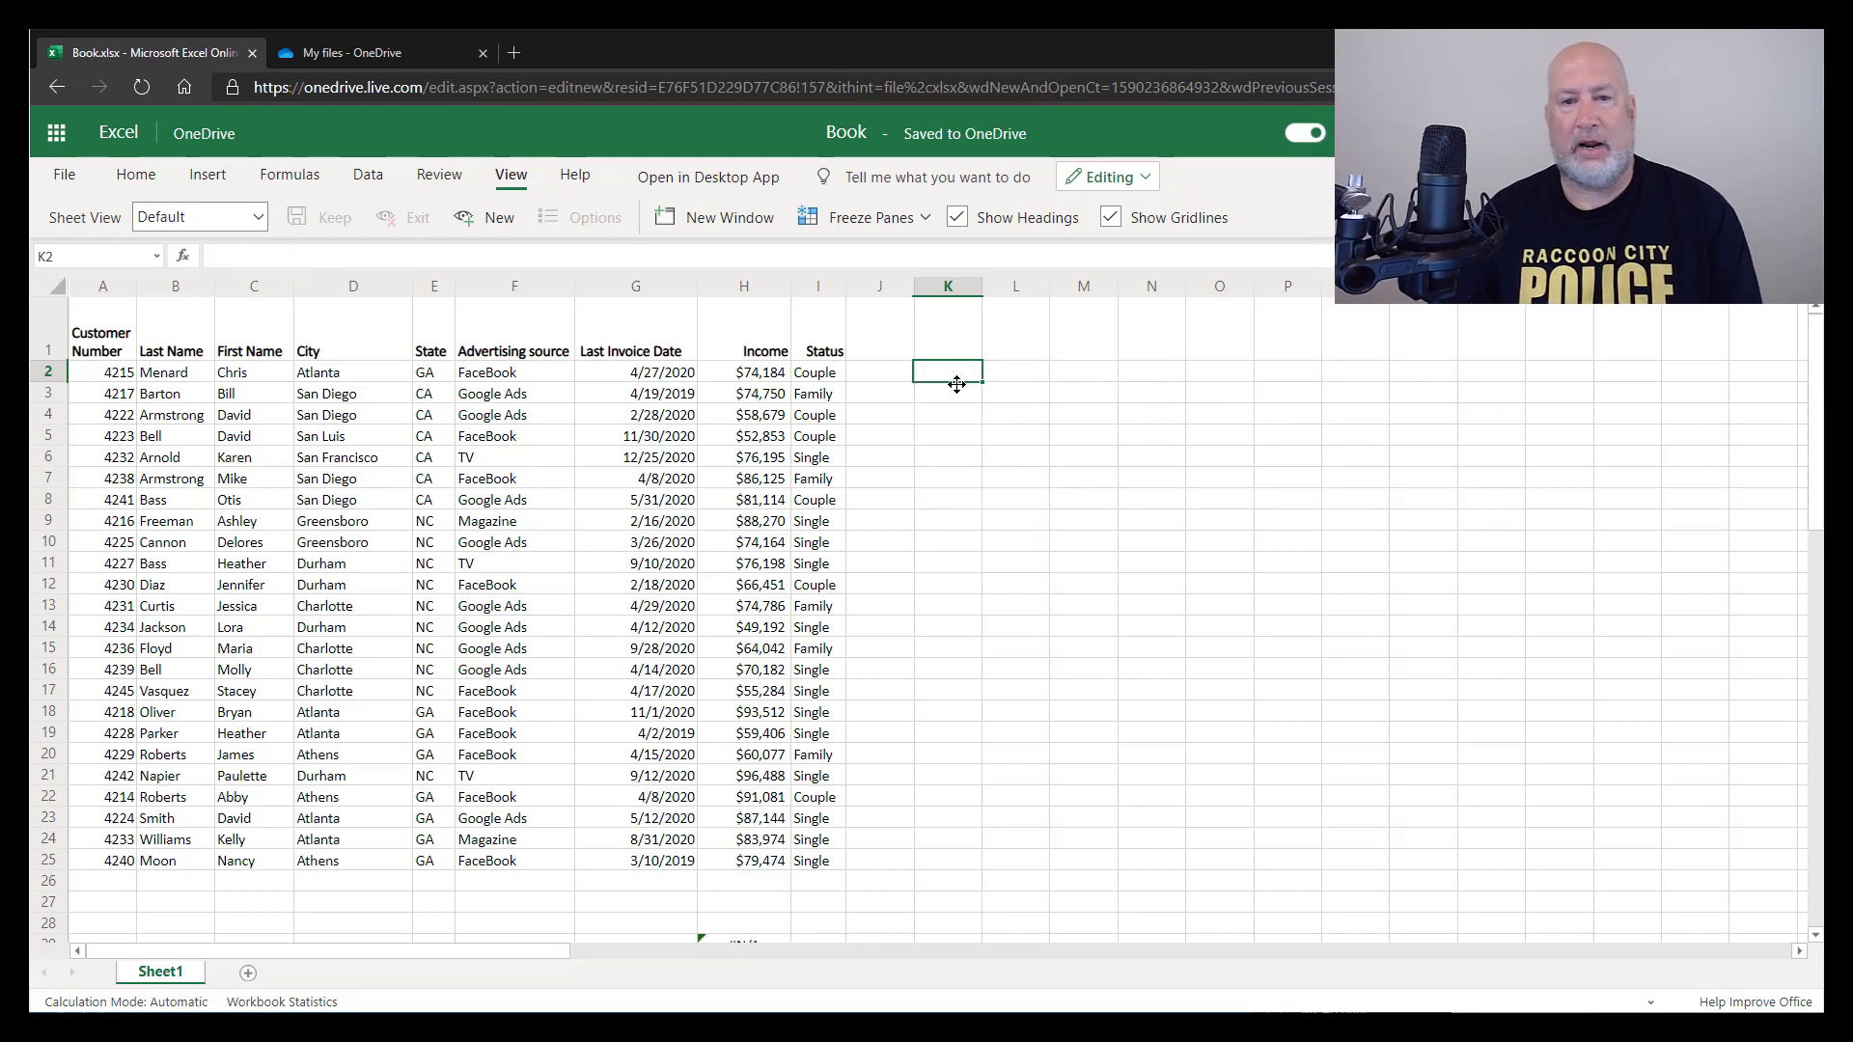
left_click(1620, 375)
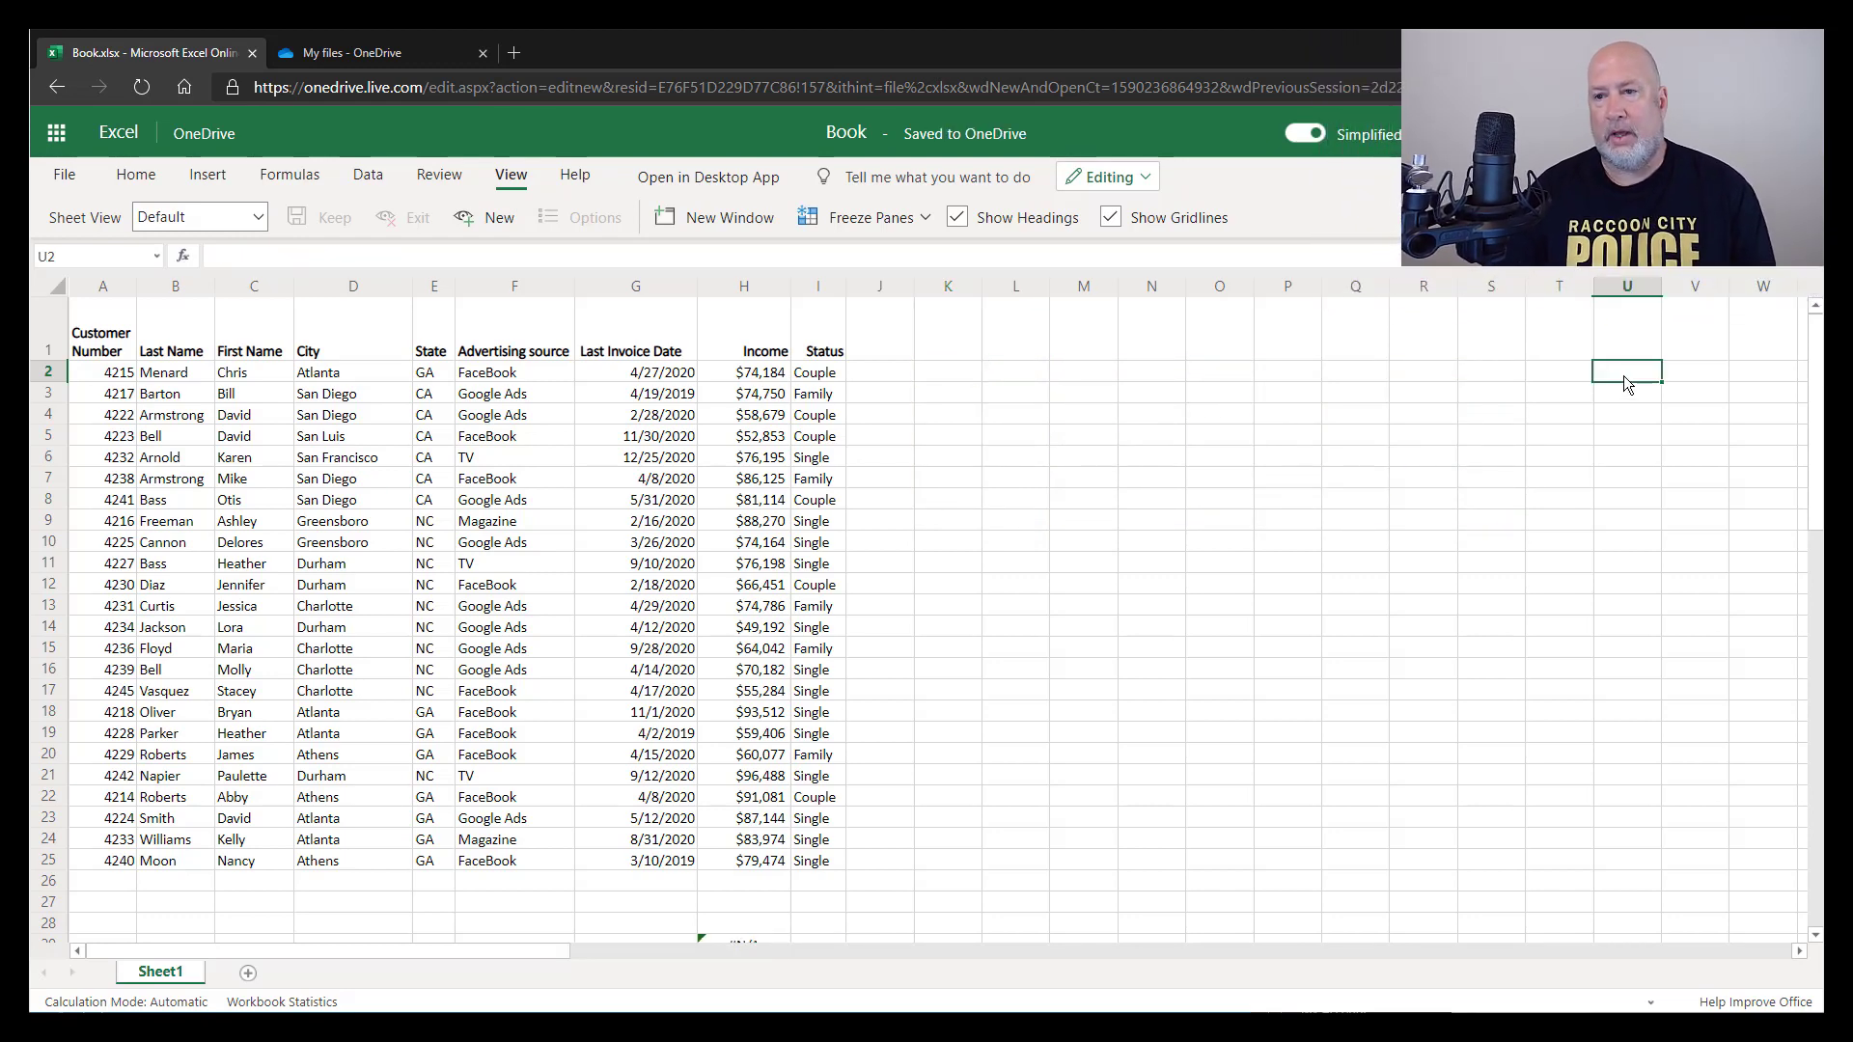
type("State")
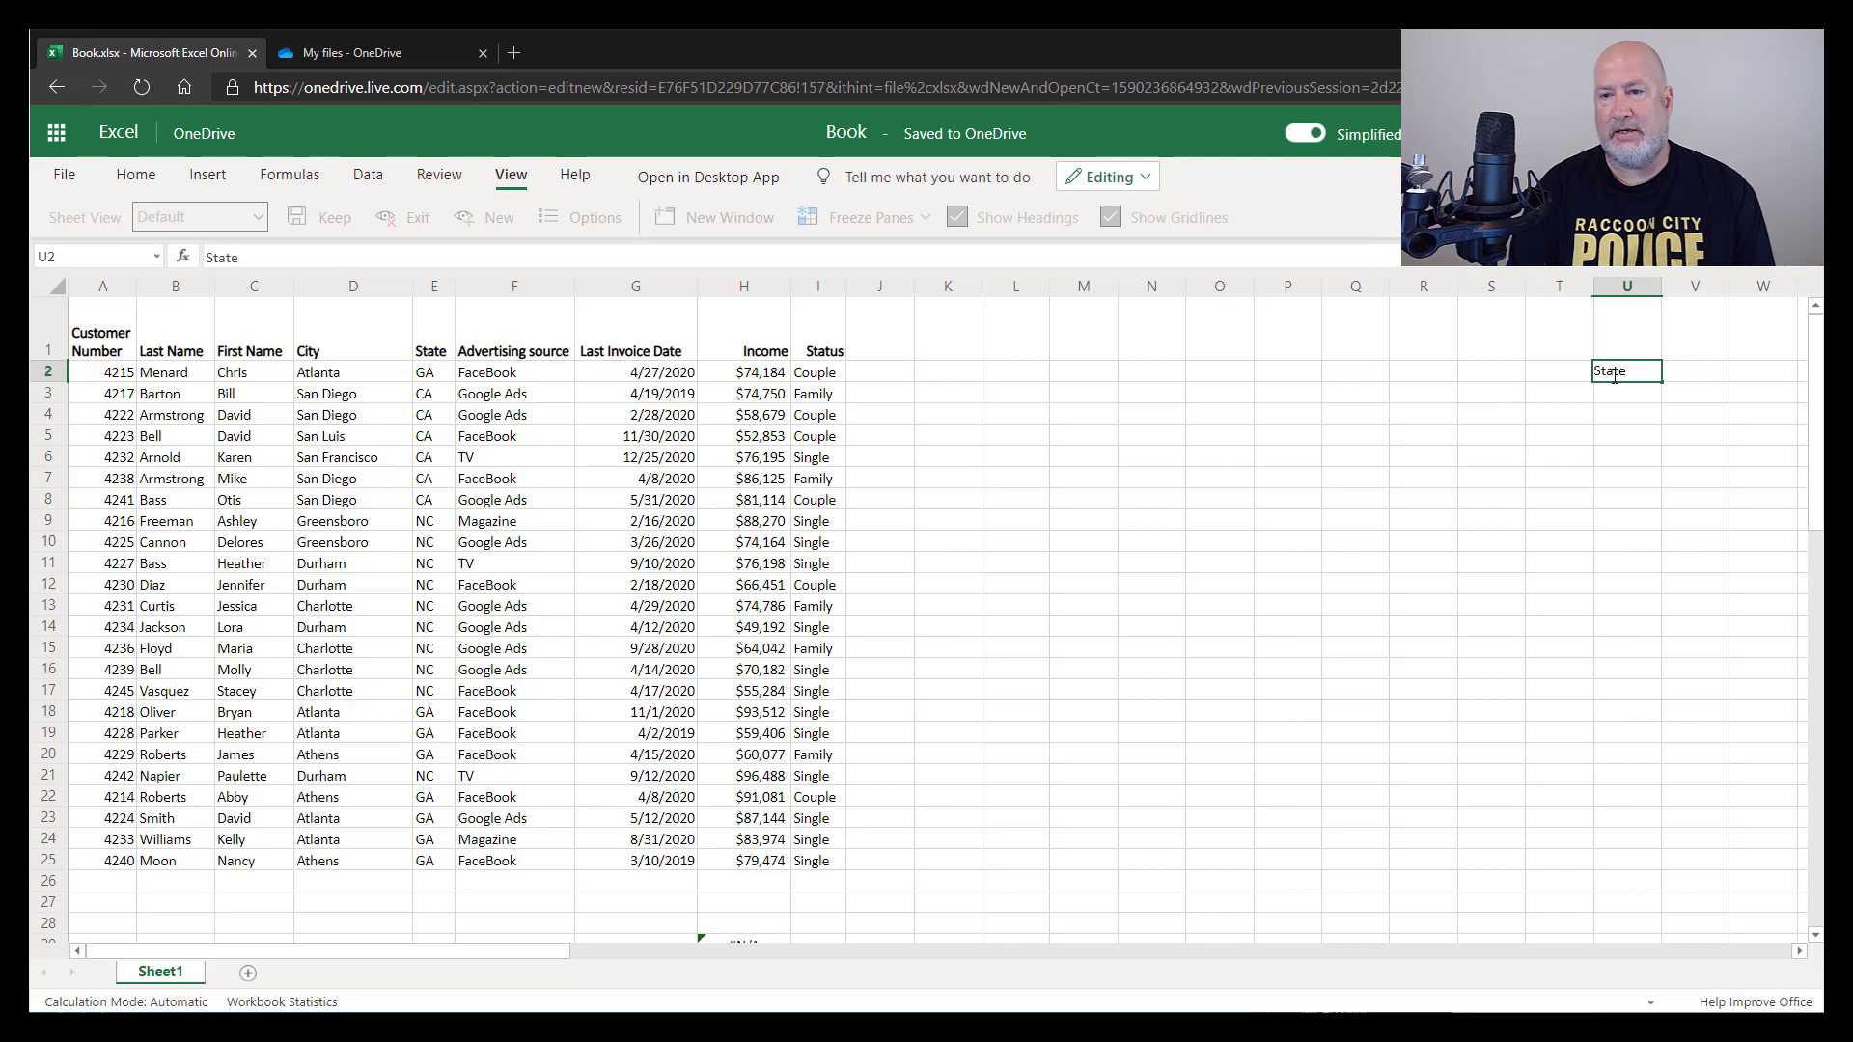
key("Tab")
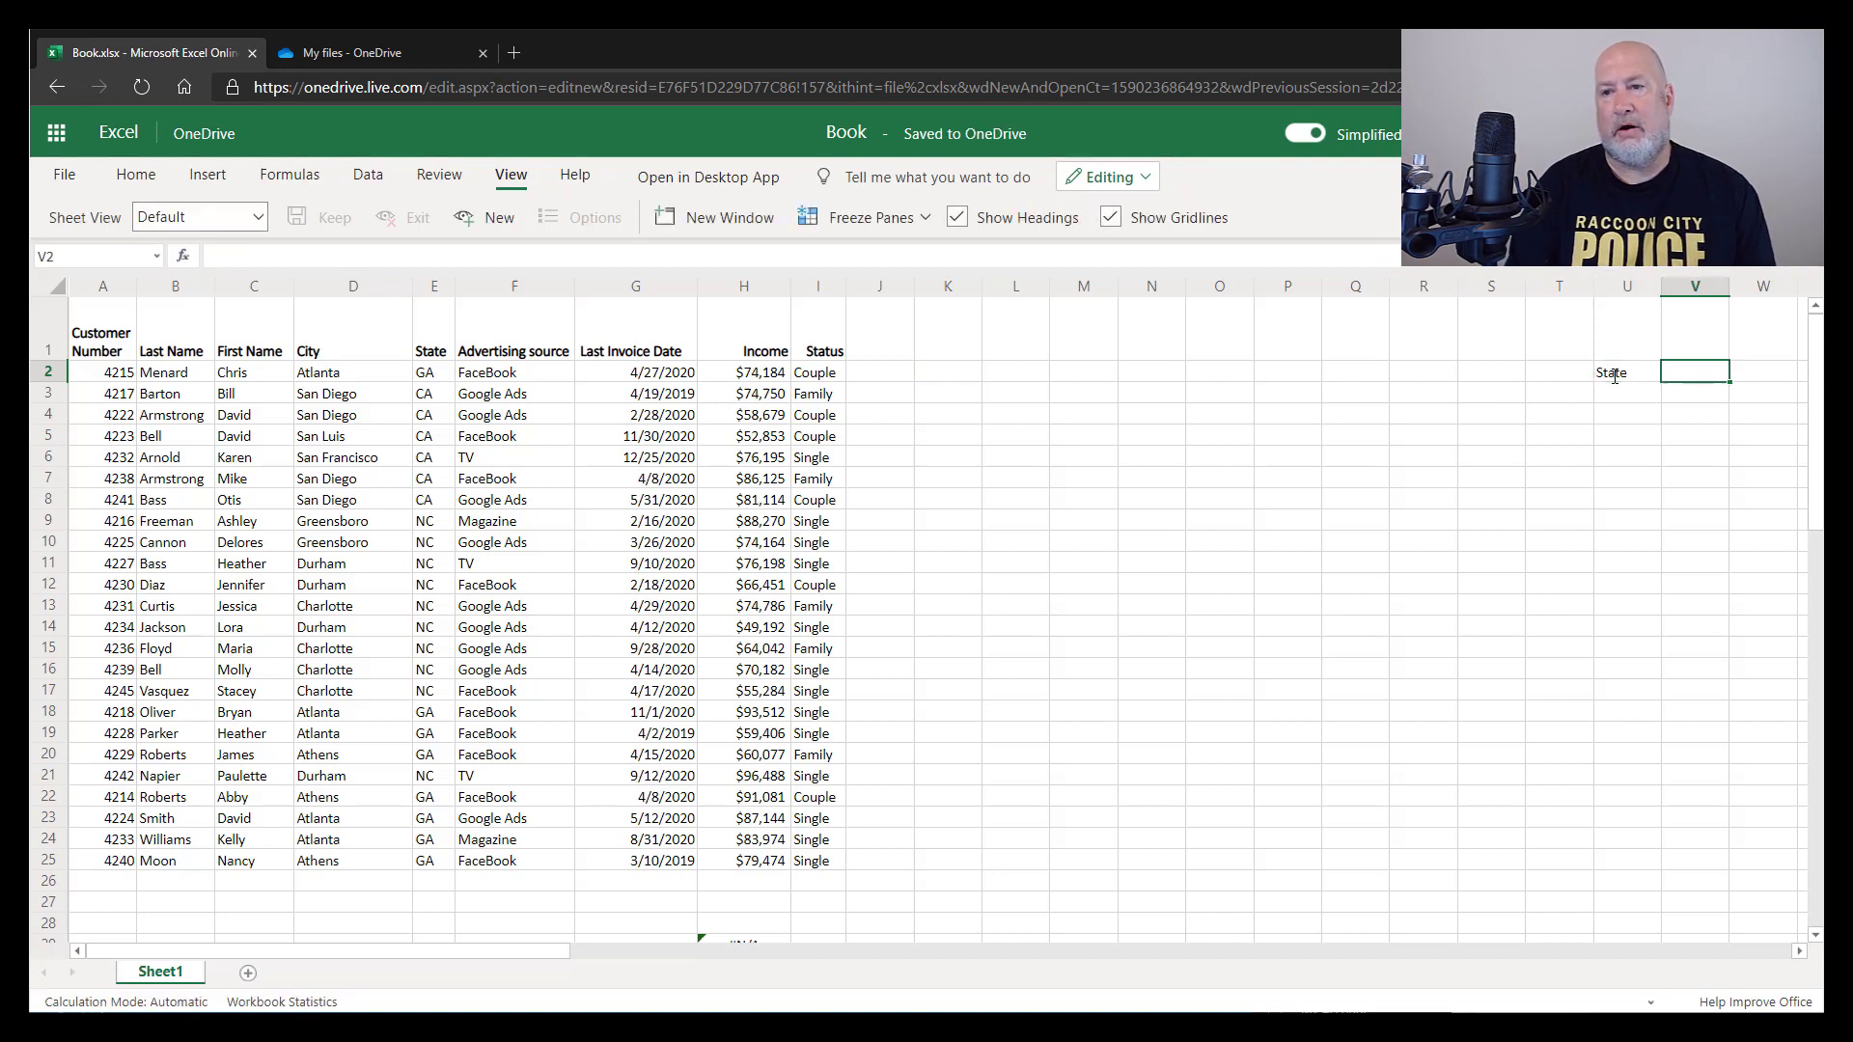
type("GA")
key("Return")
key("Up")
key("Left")
key("Left")
key("Left")
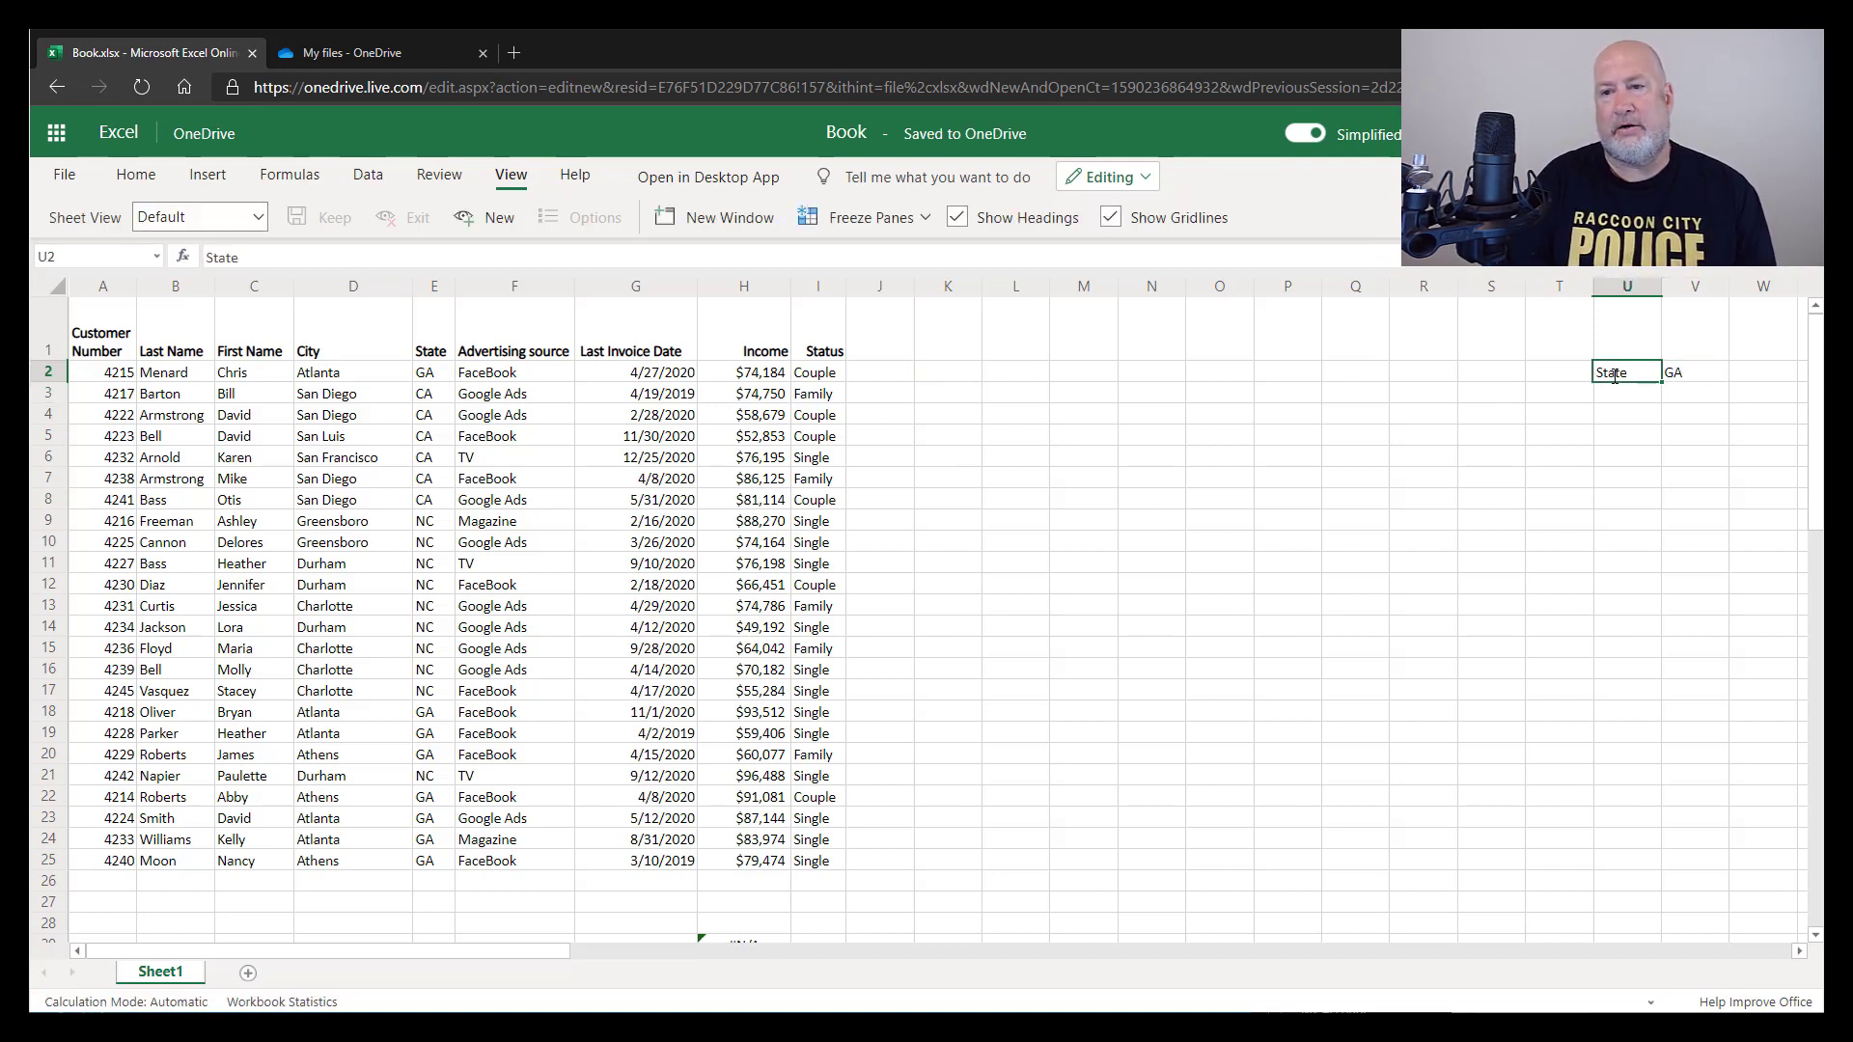
left_click(977, 373)
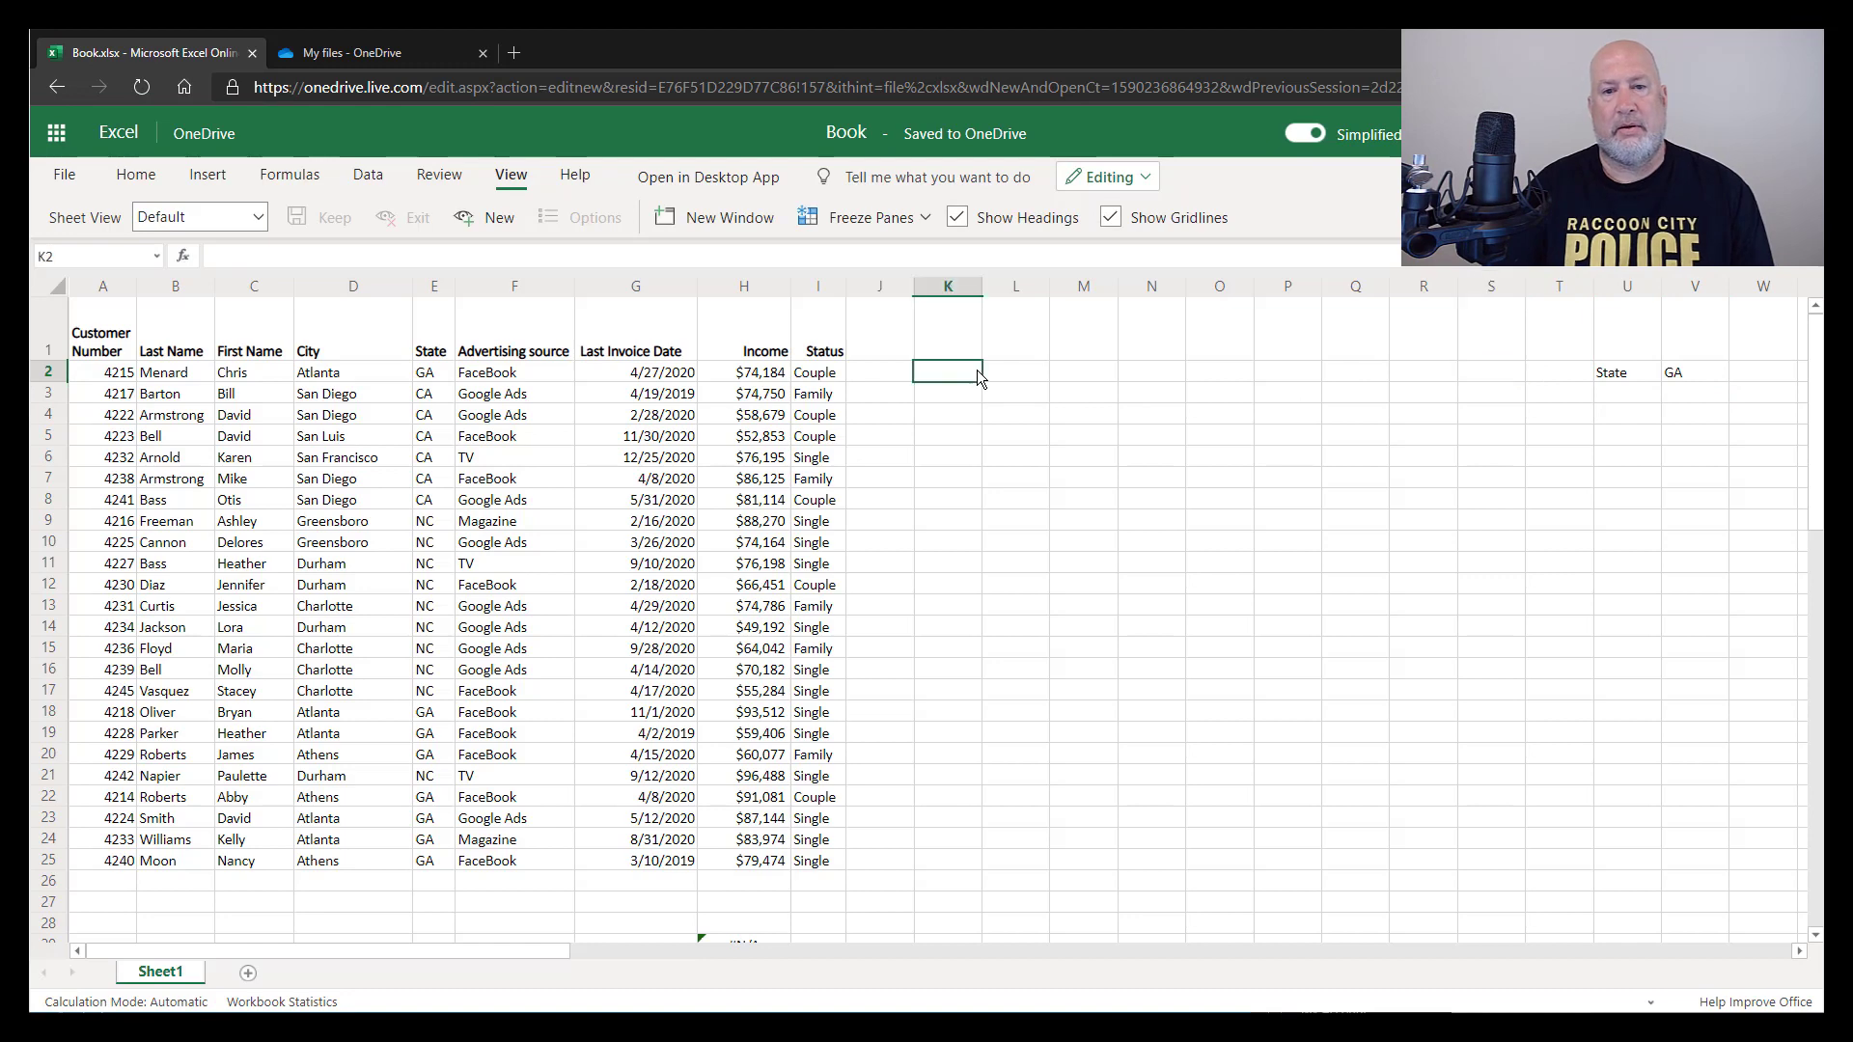
Enter =FILTER(A2:I25,E2:E25=V2) in K2 so it filters on the V2 state.
type("=filter")
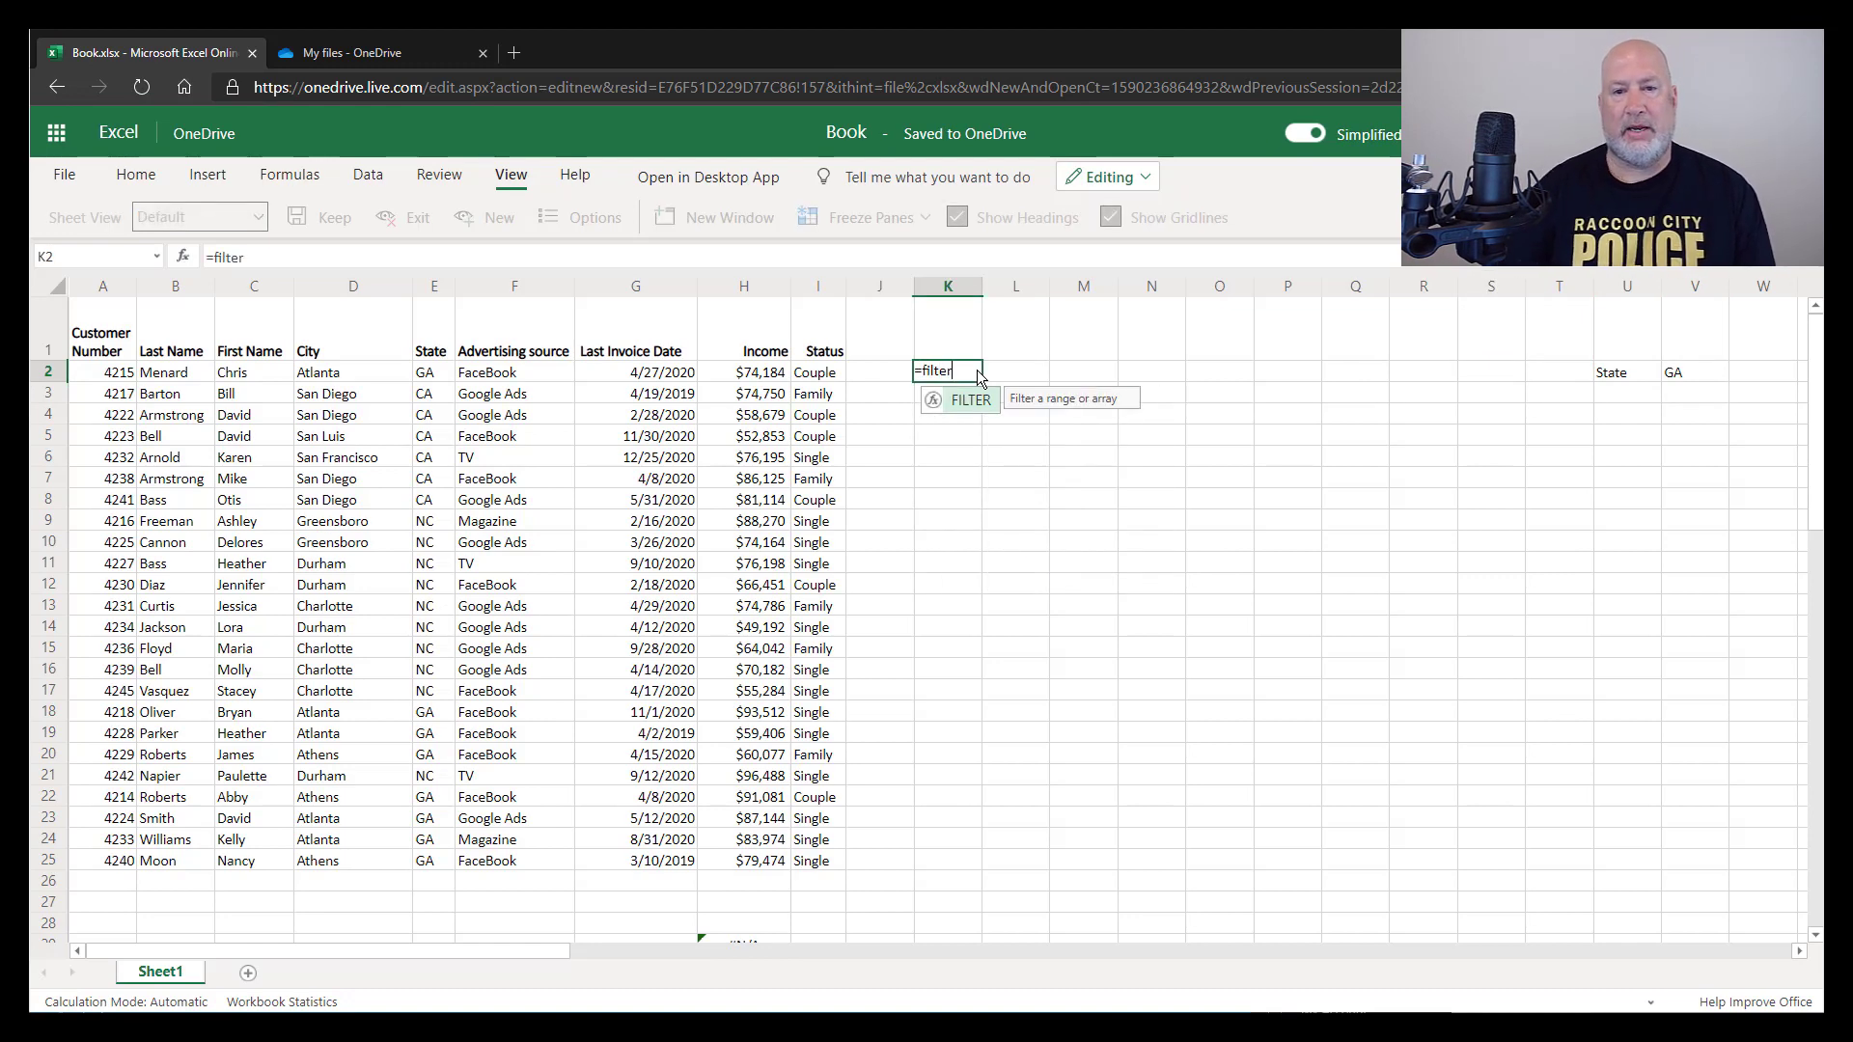
key("Tab")
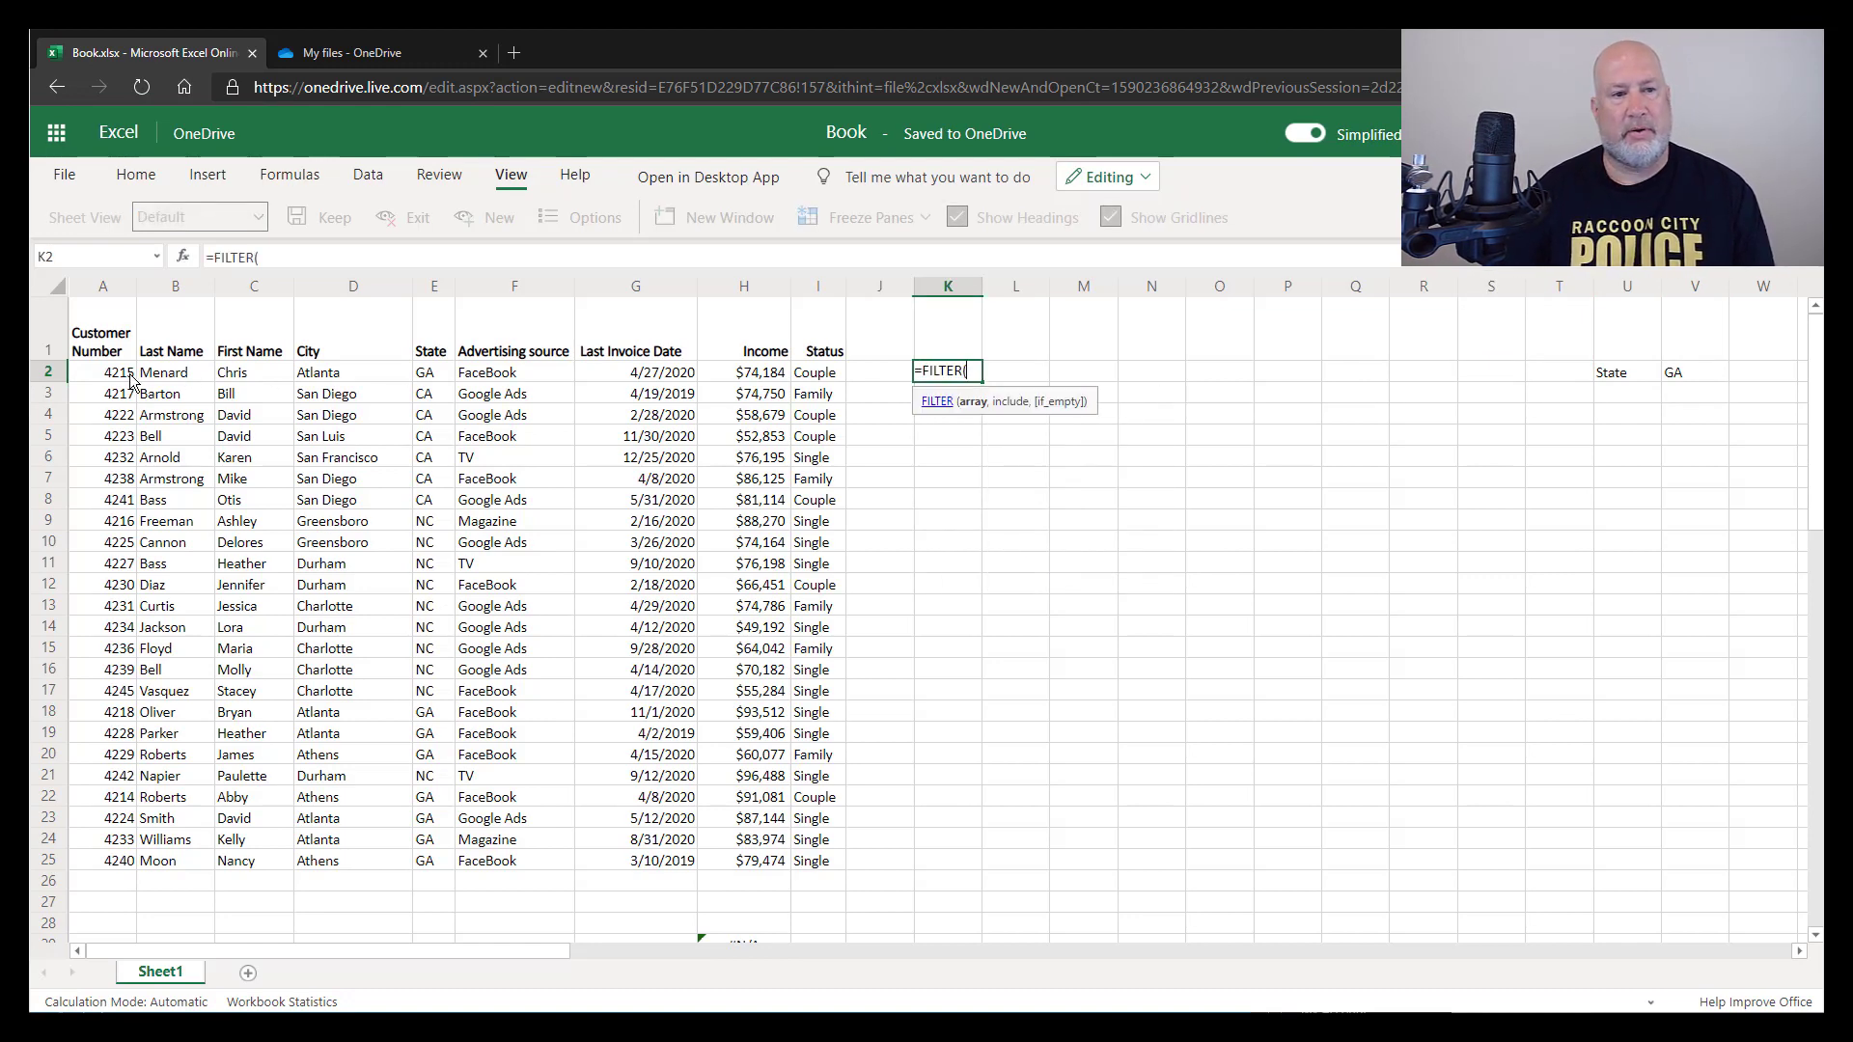
left_click_drag(102, 373, 811, 869)
type(",")
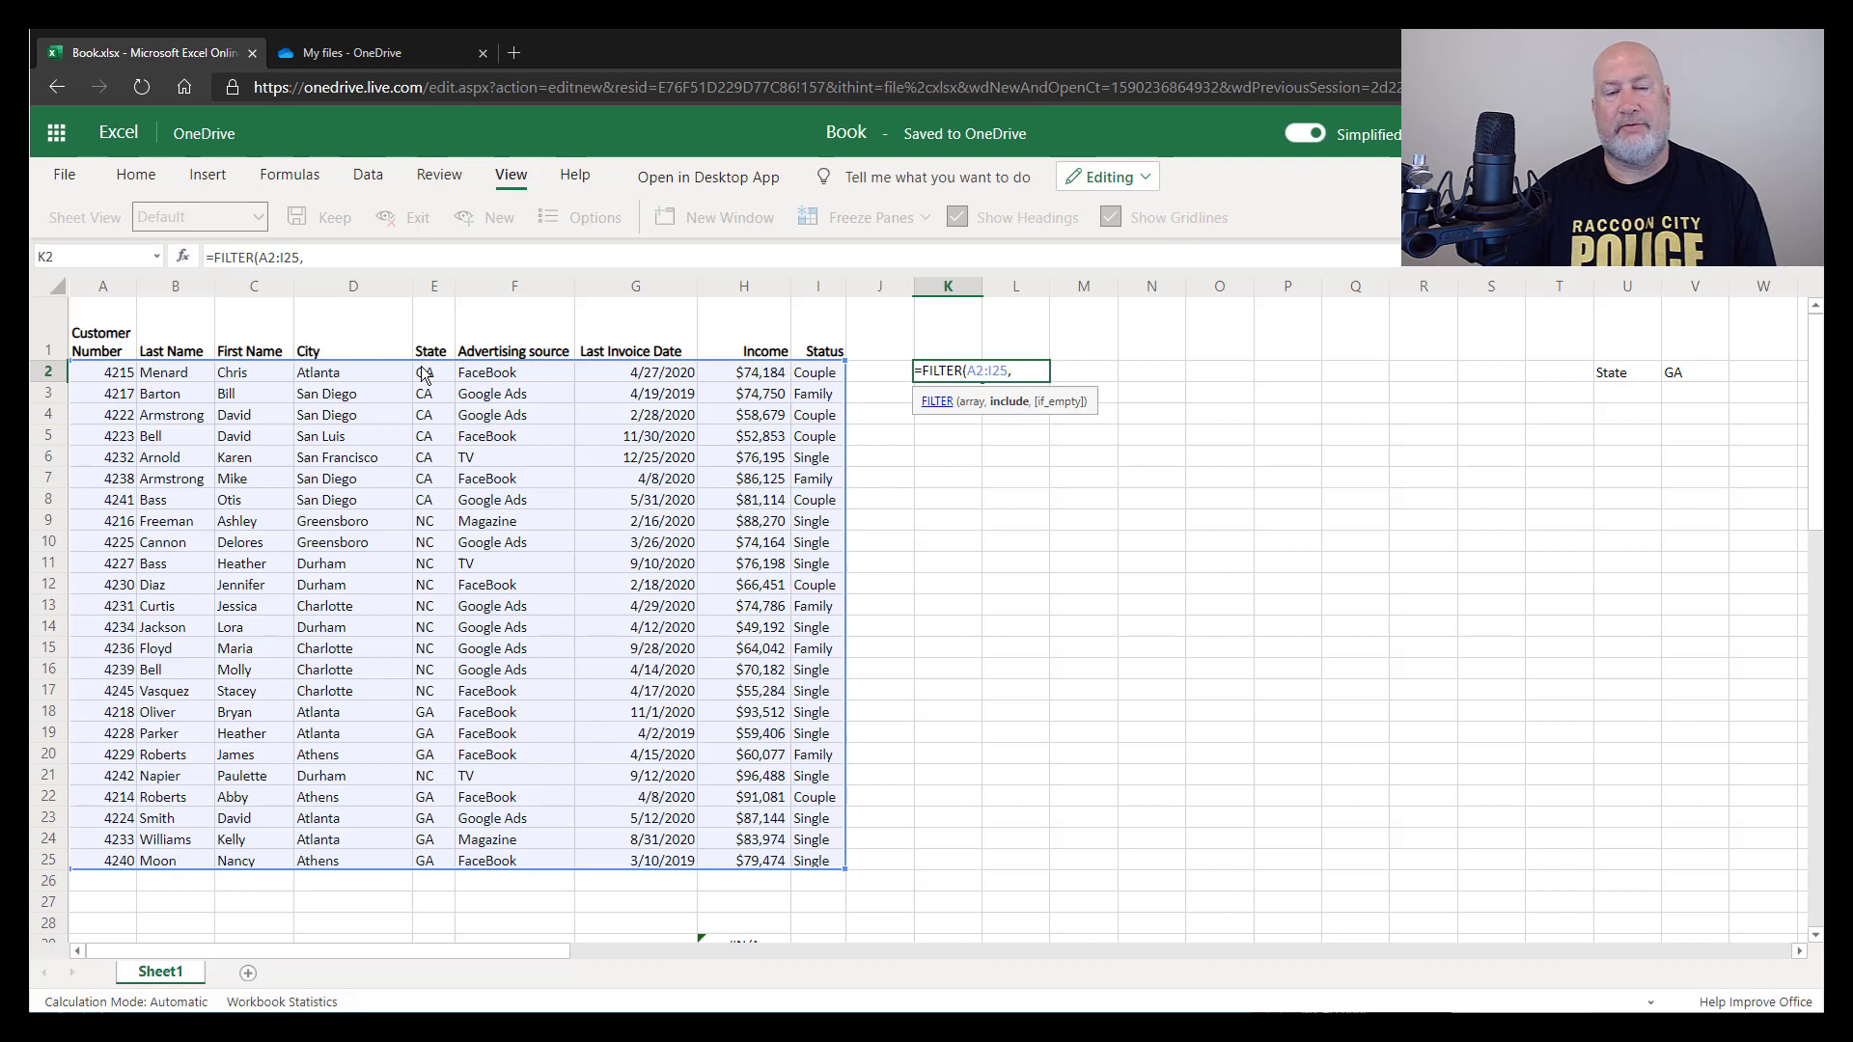
left_click_drag(425, 372, 451, 864)
type("=")
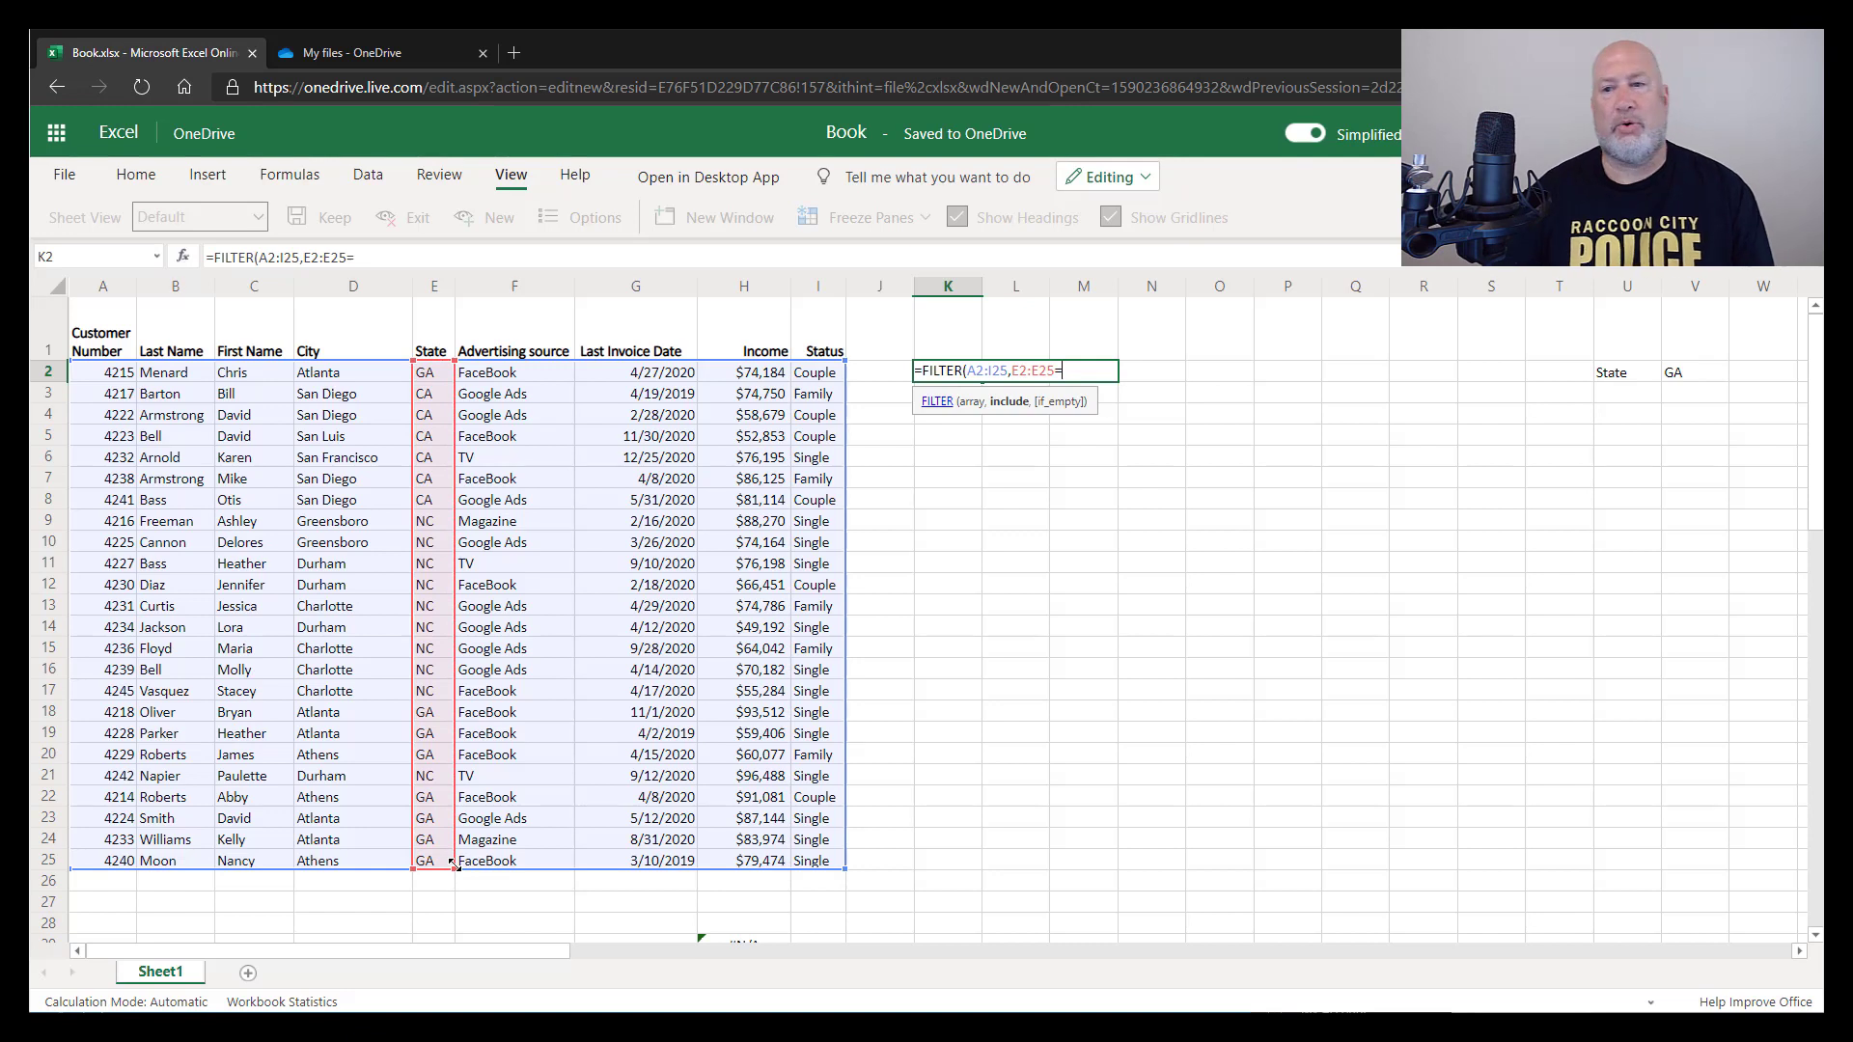
left_click(1695, 373)
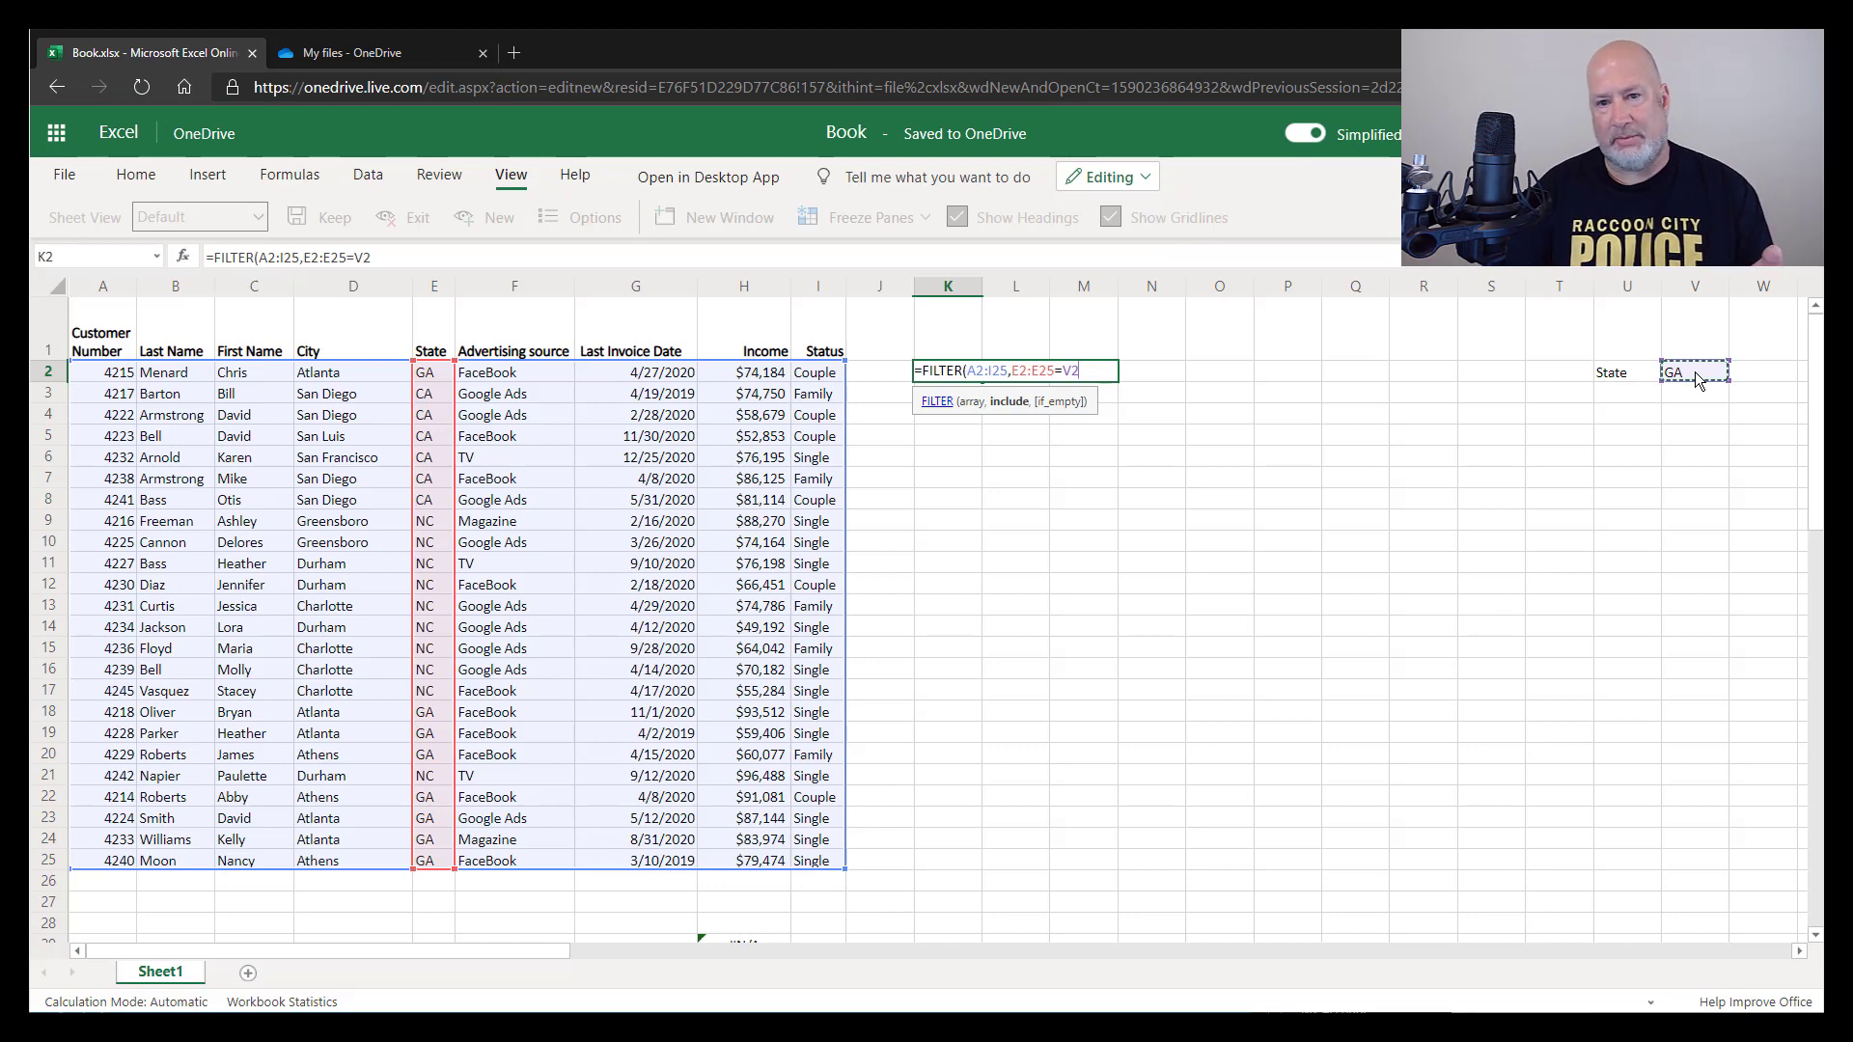
key("Return")
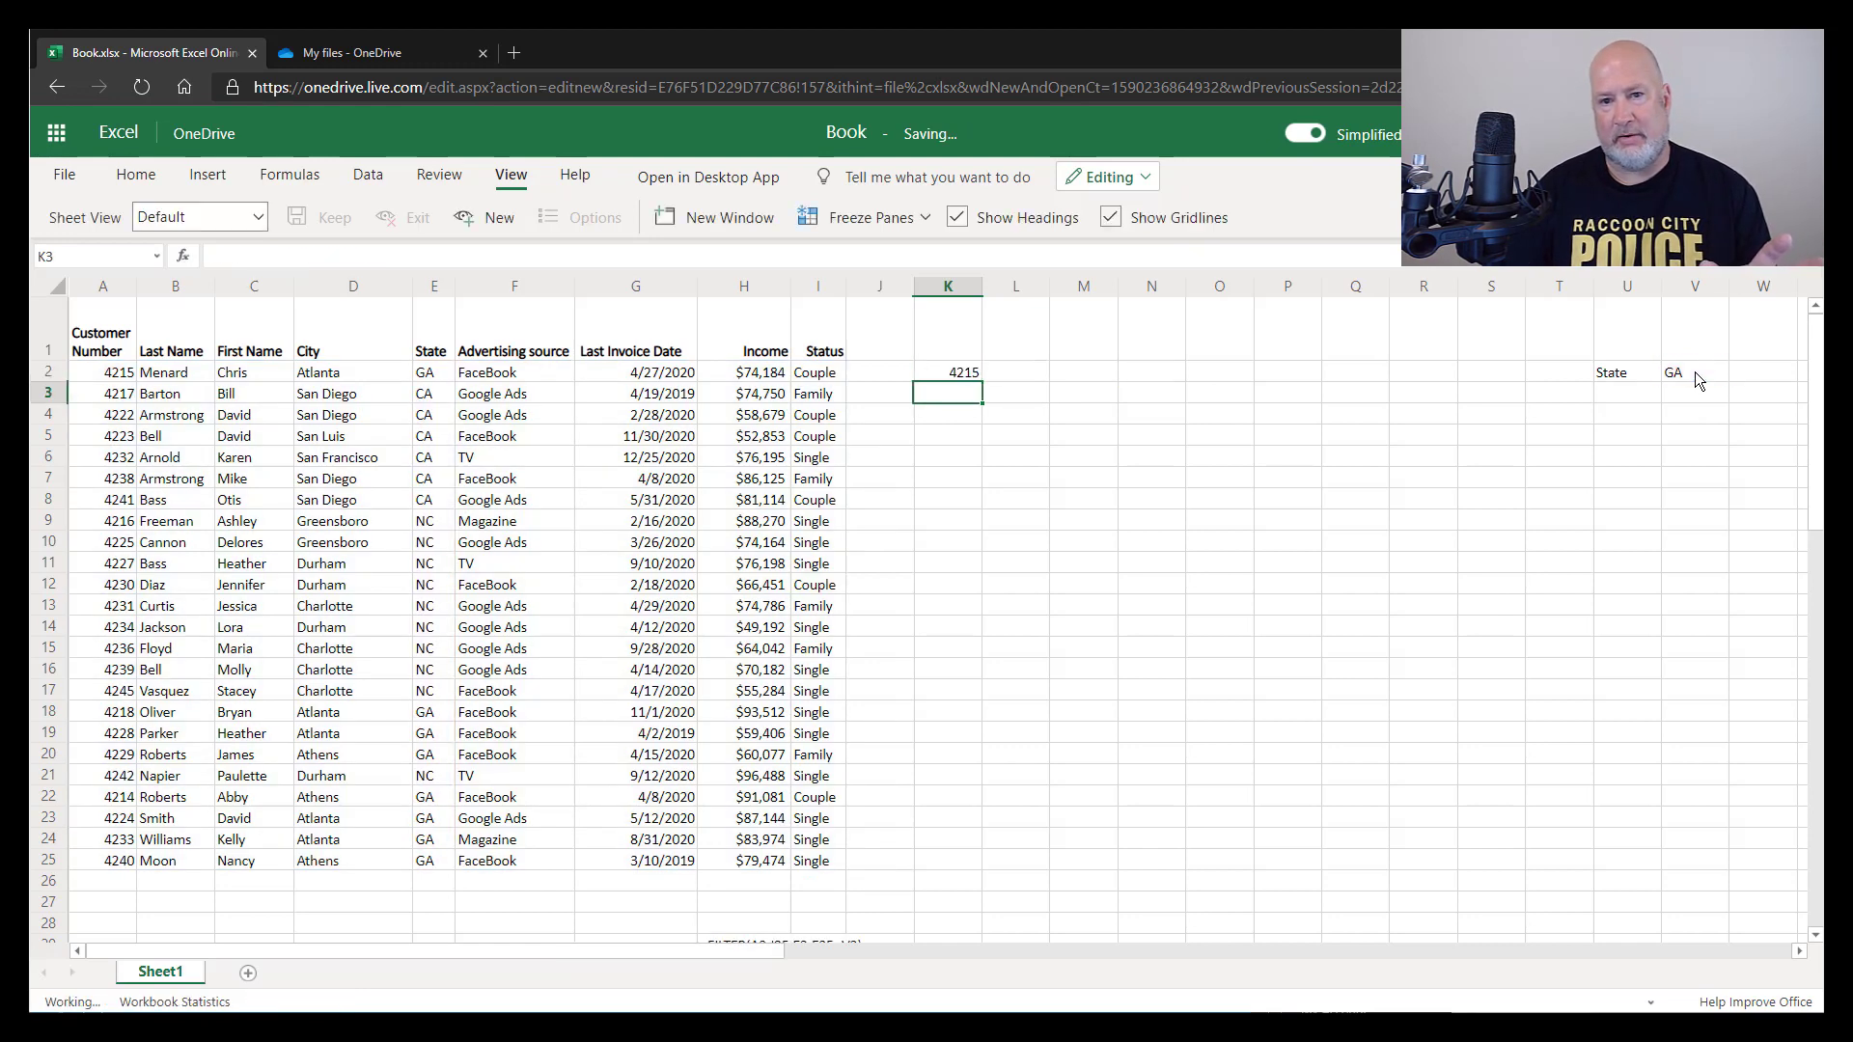
key("Up")
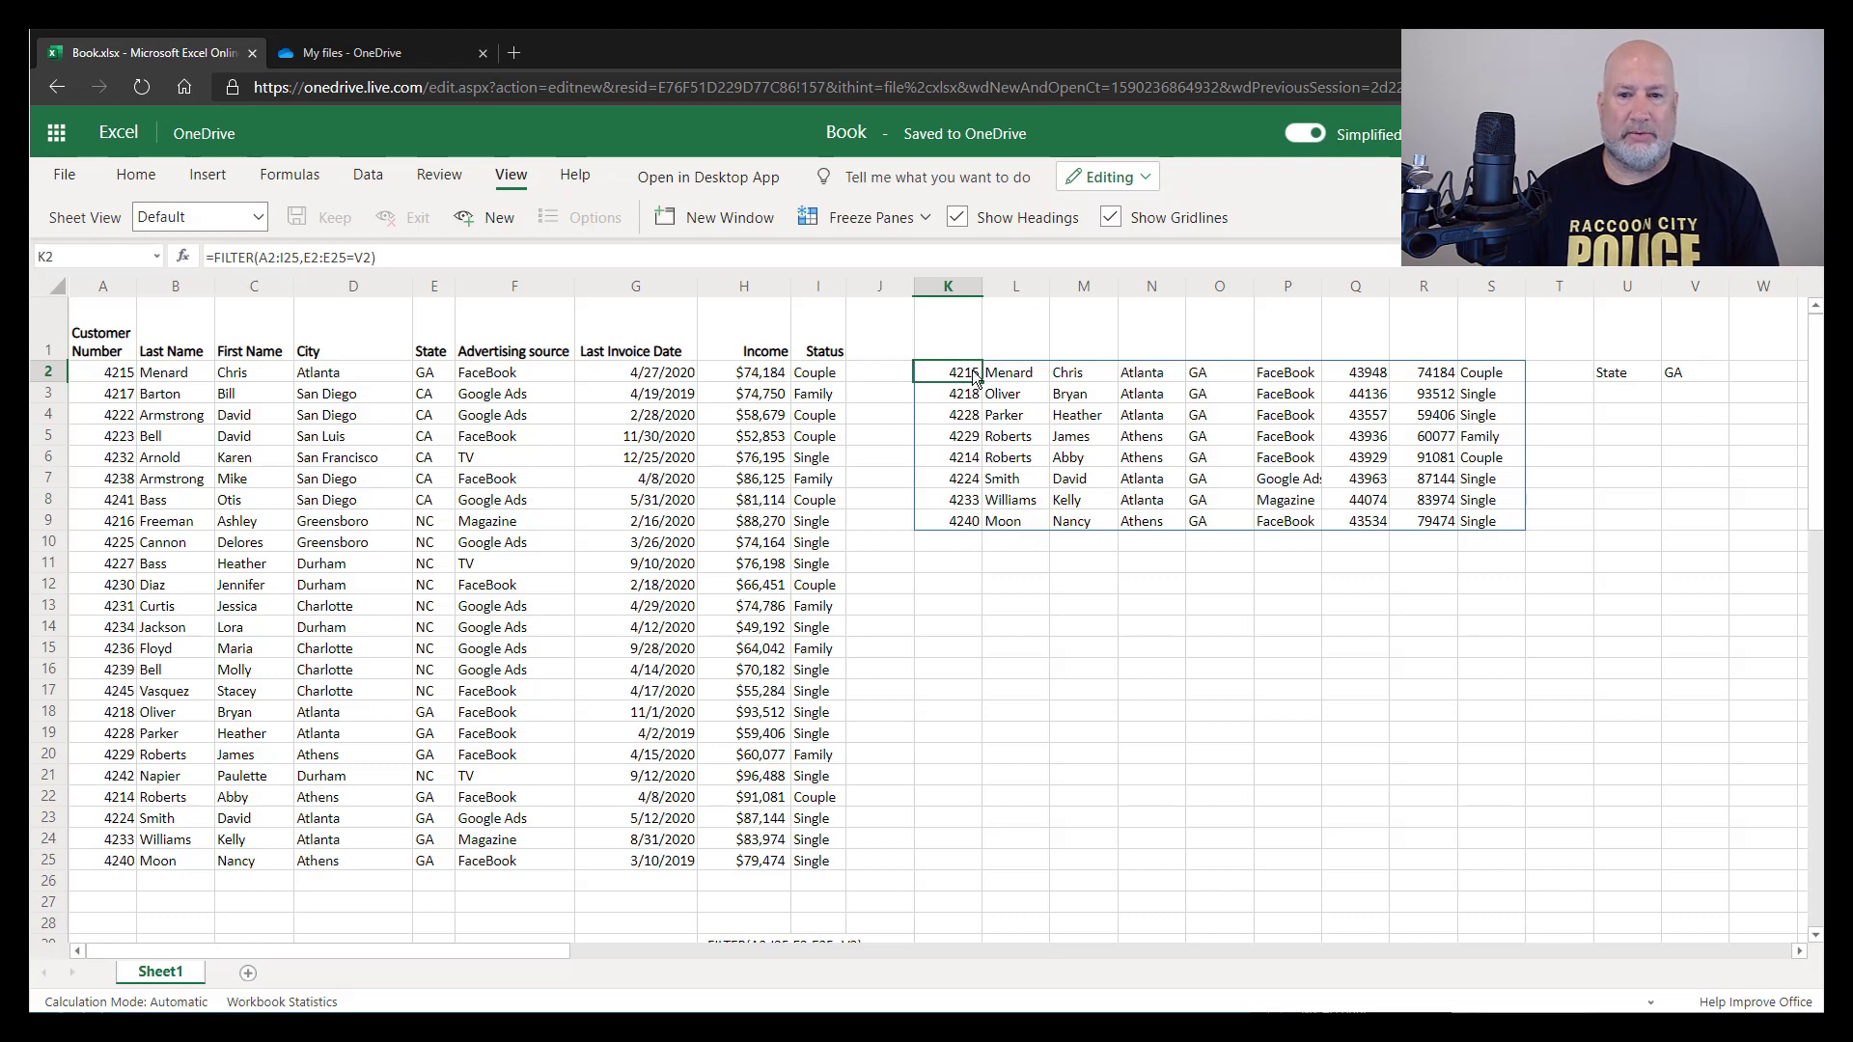
left_click(1006, 461)
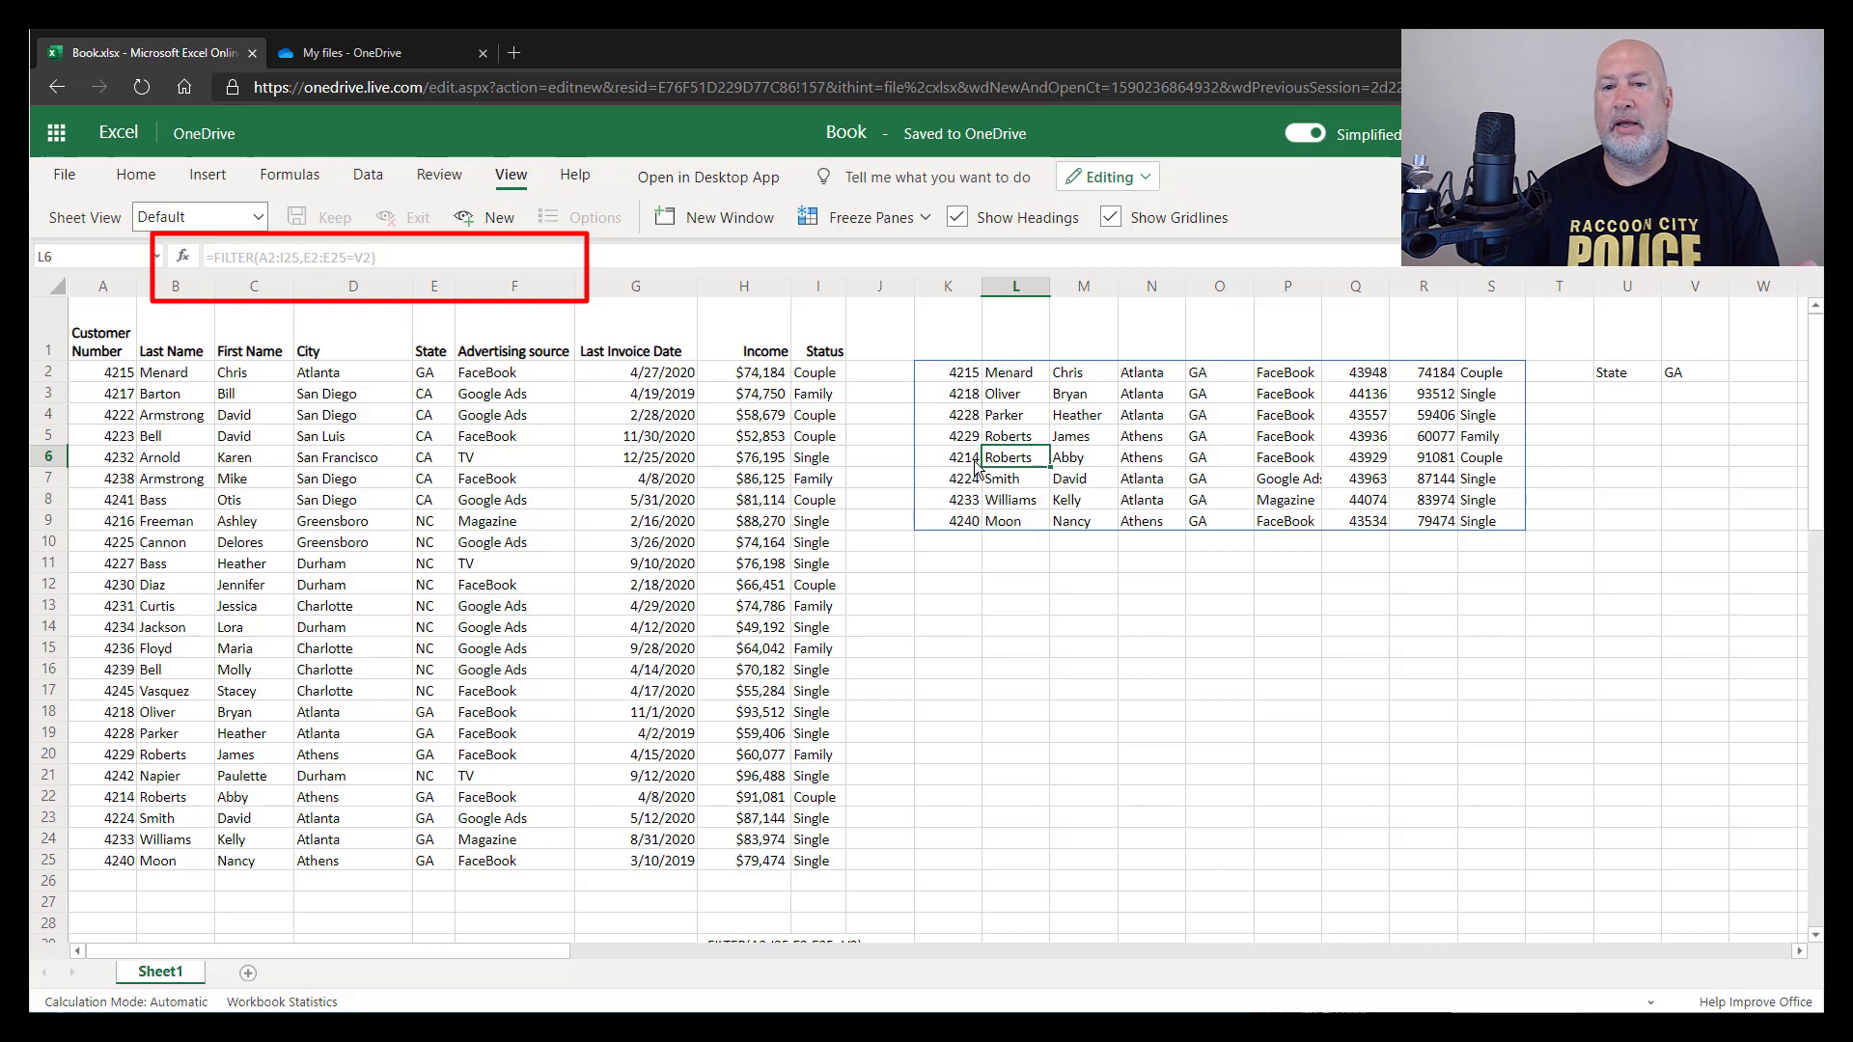
left_click(1031, 477)
left_click(967, 377)
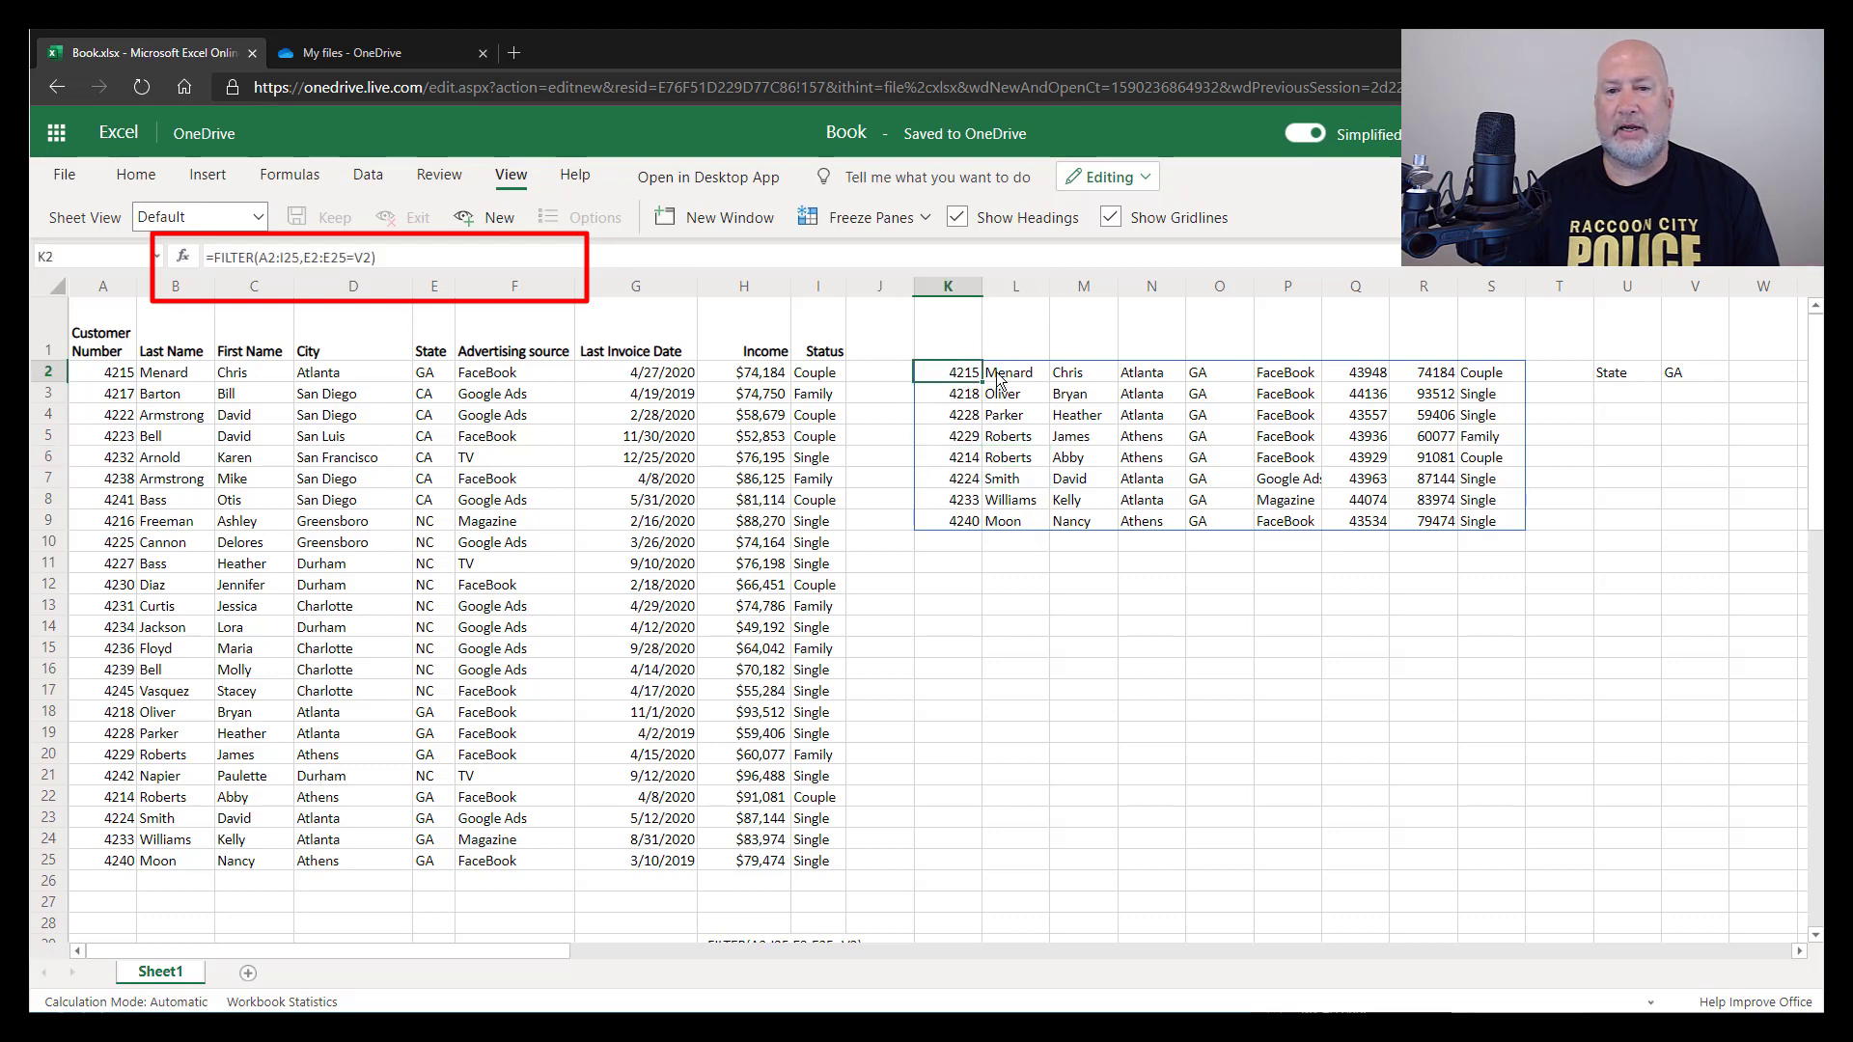
left_click(1037, 444)
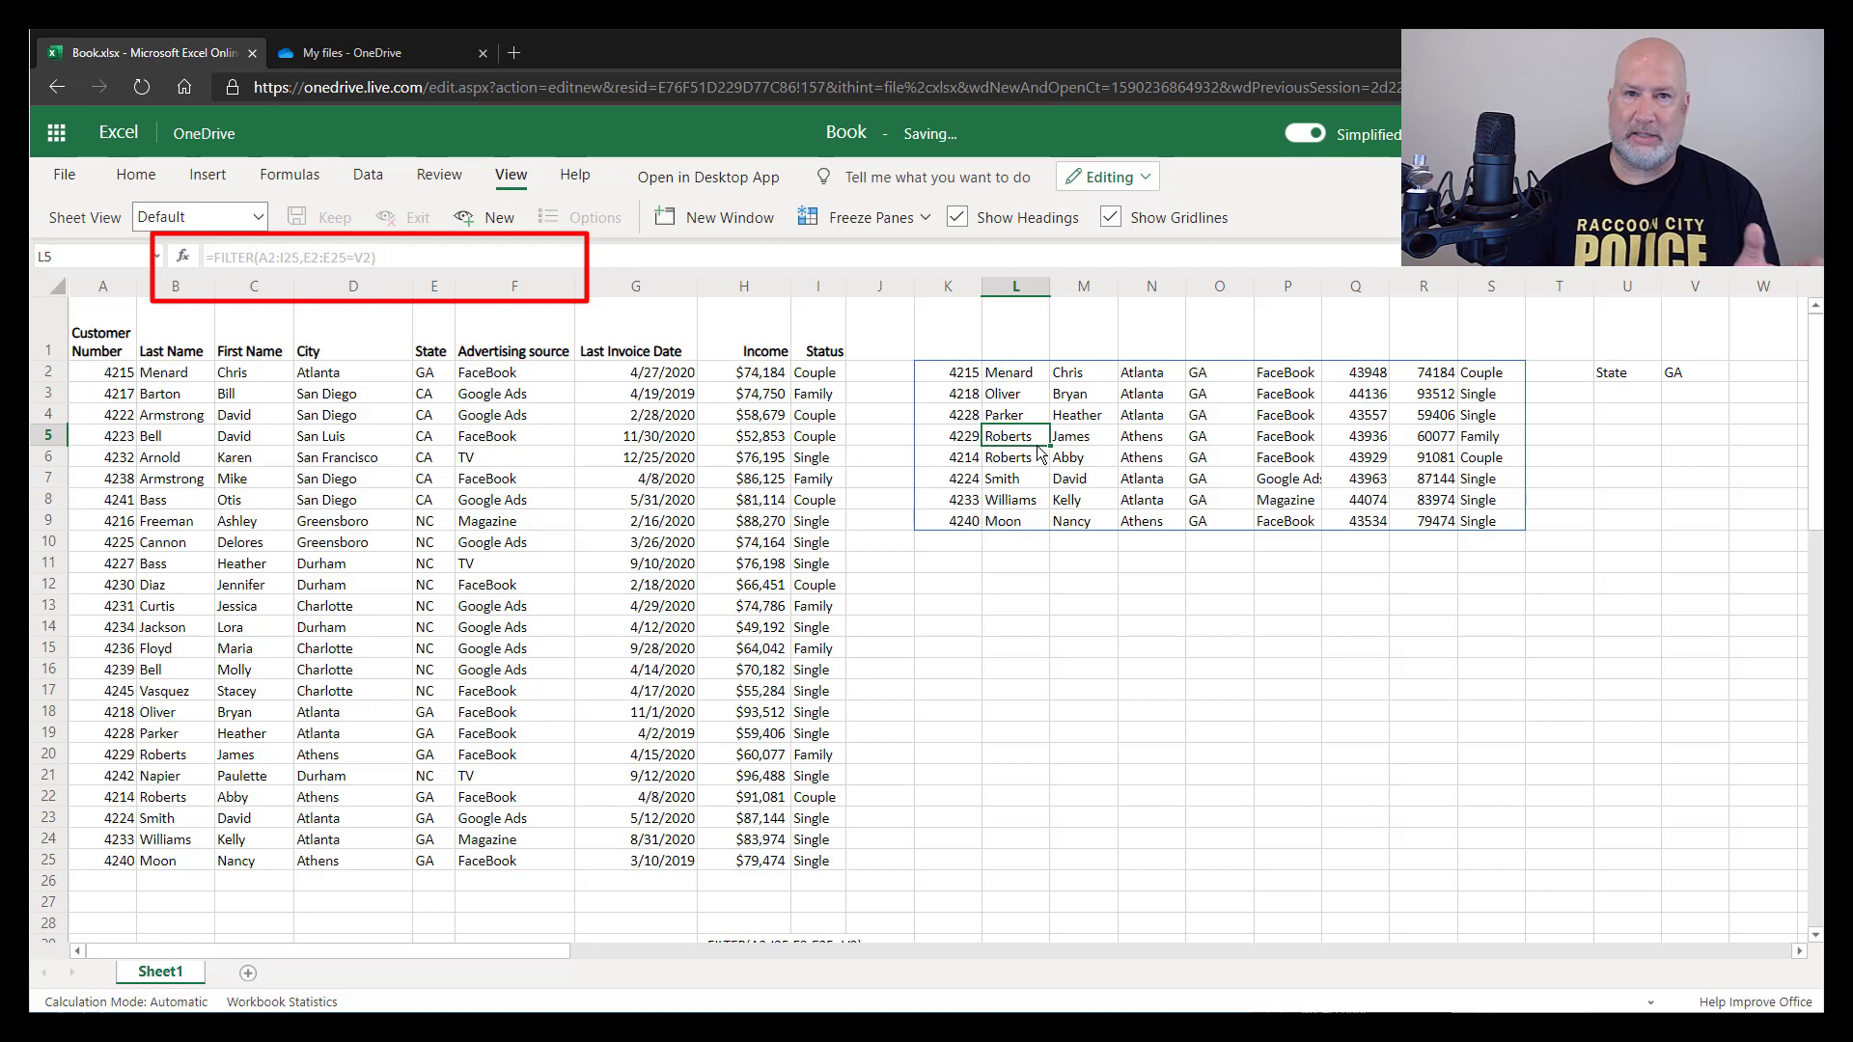
left_click(958, 376)
key("Delete")
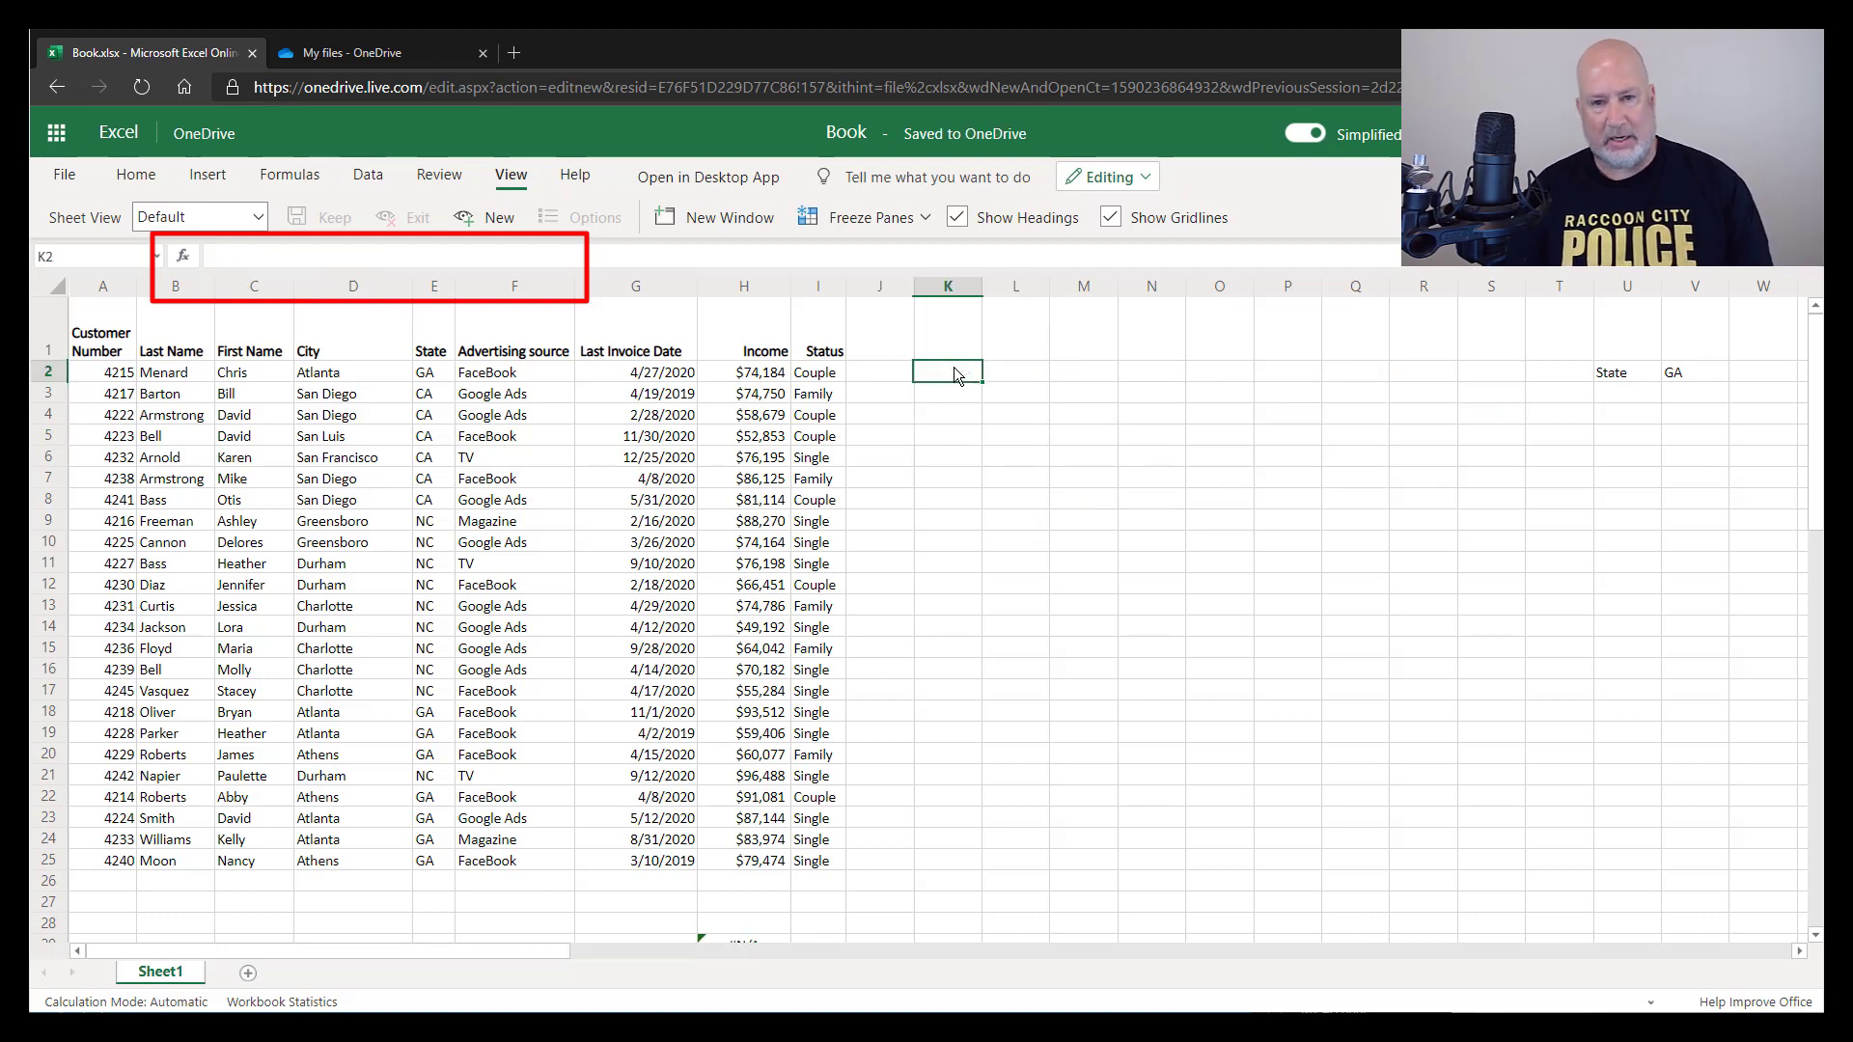
key("ctrl+z")
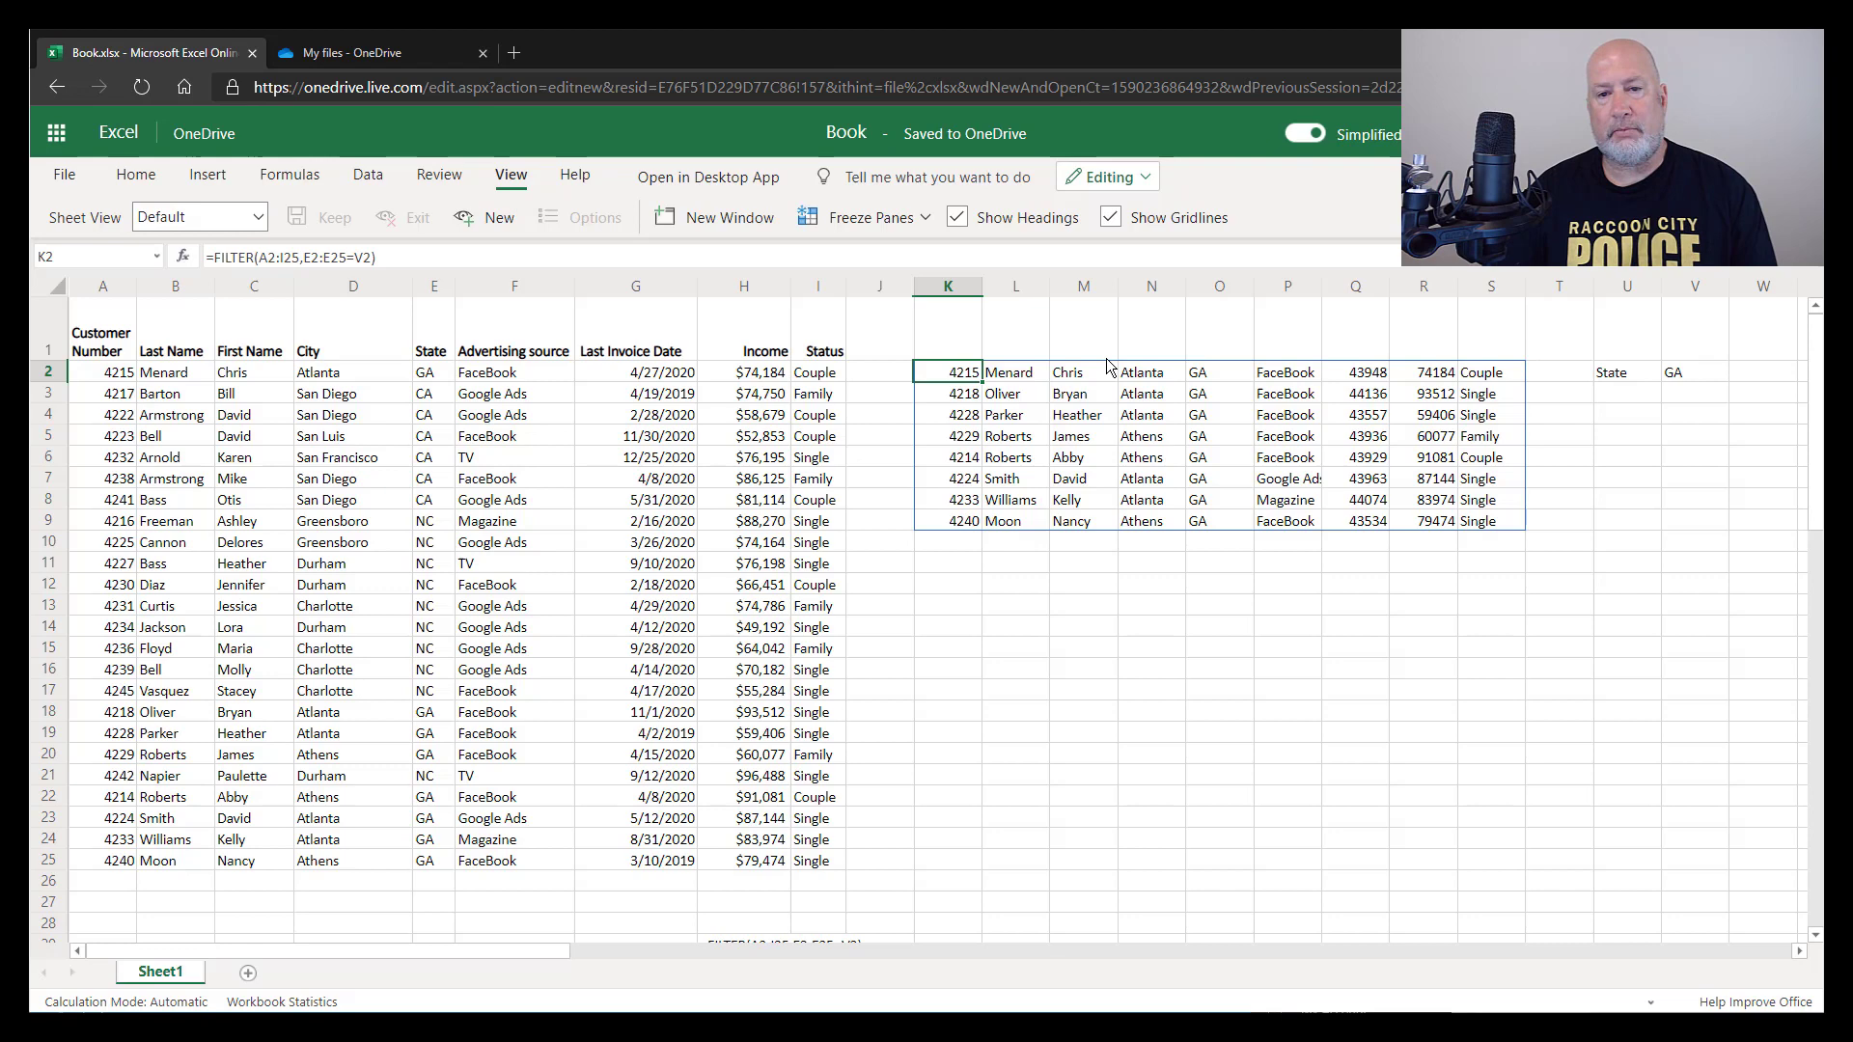
Change the V2 state criterion to AZ, making K2's FILTER return #CALC!
left_click(1696, 386)
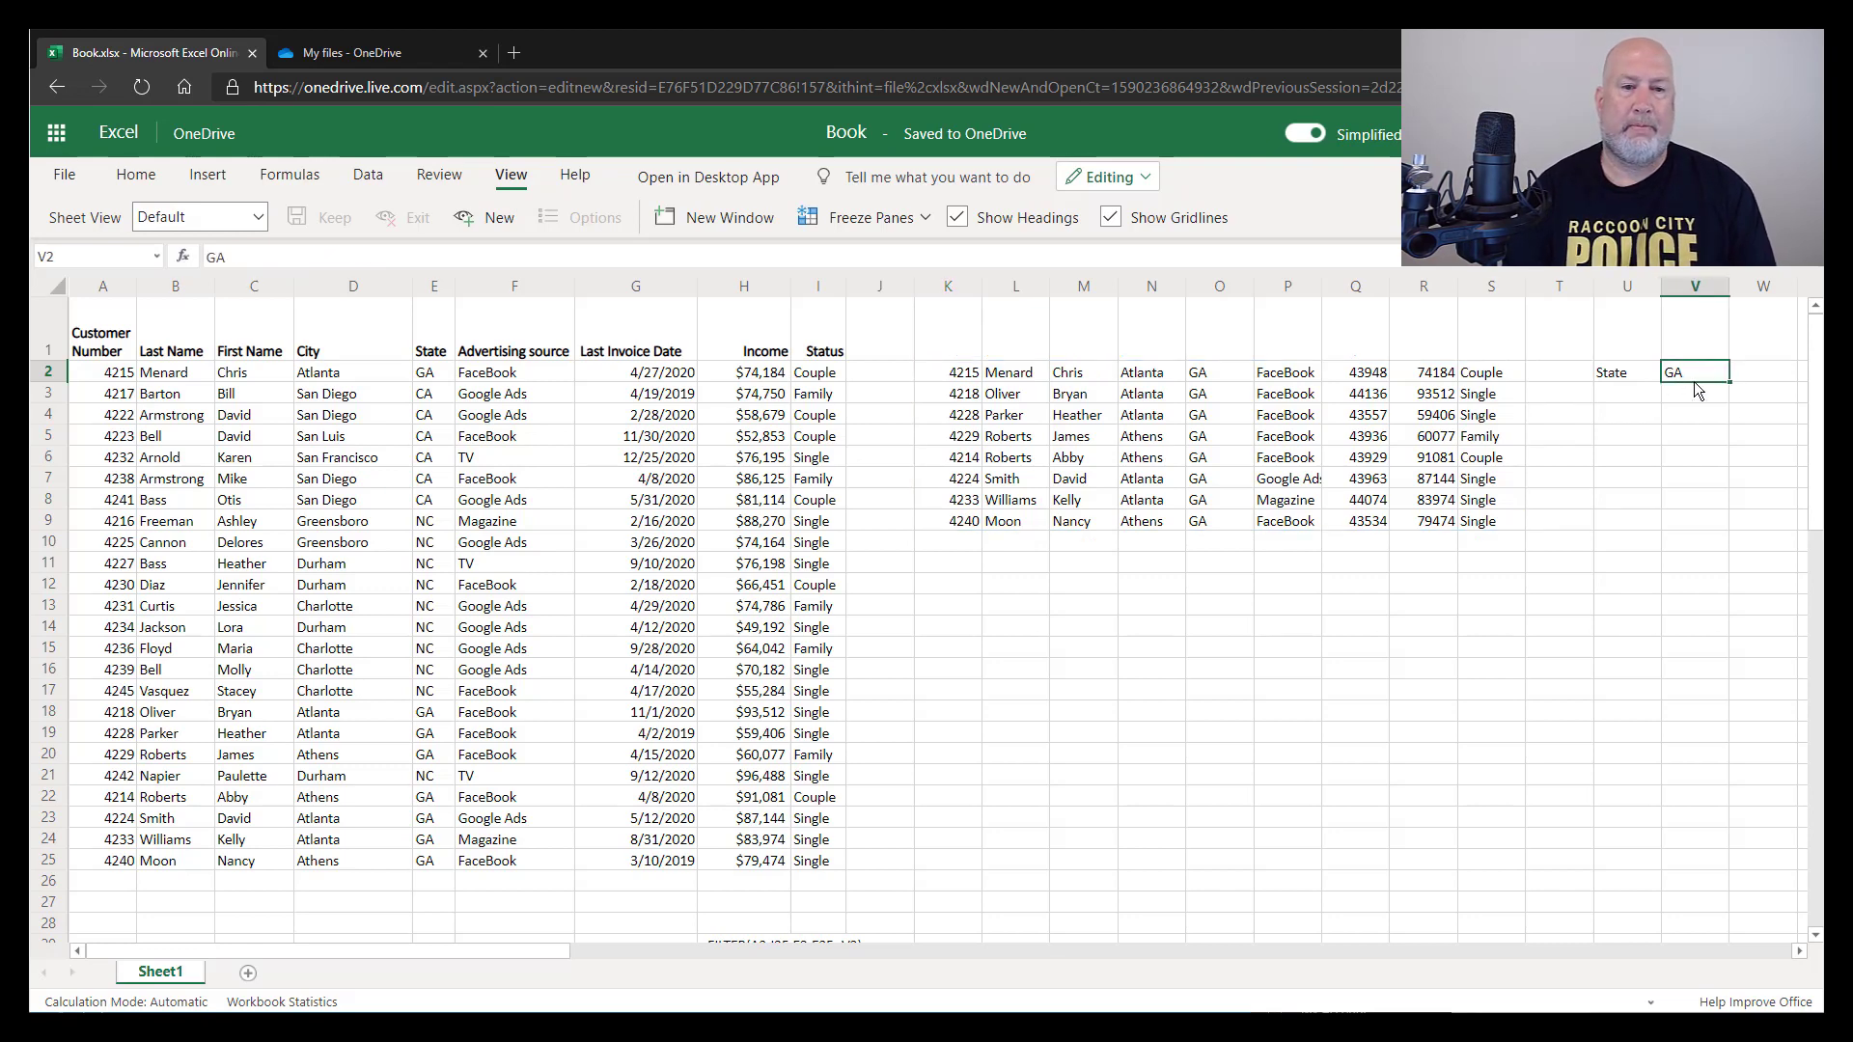
type("AZ")
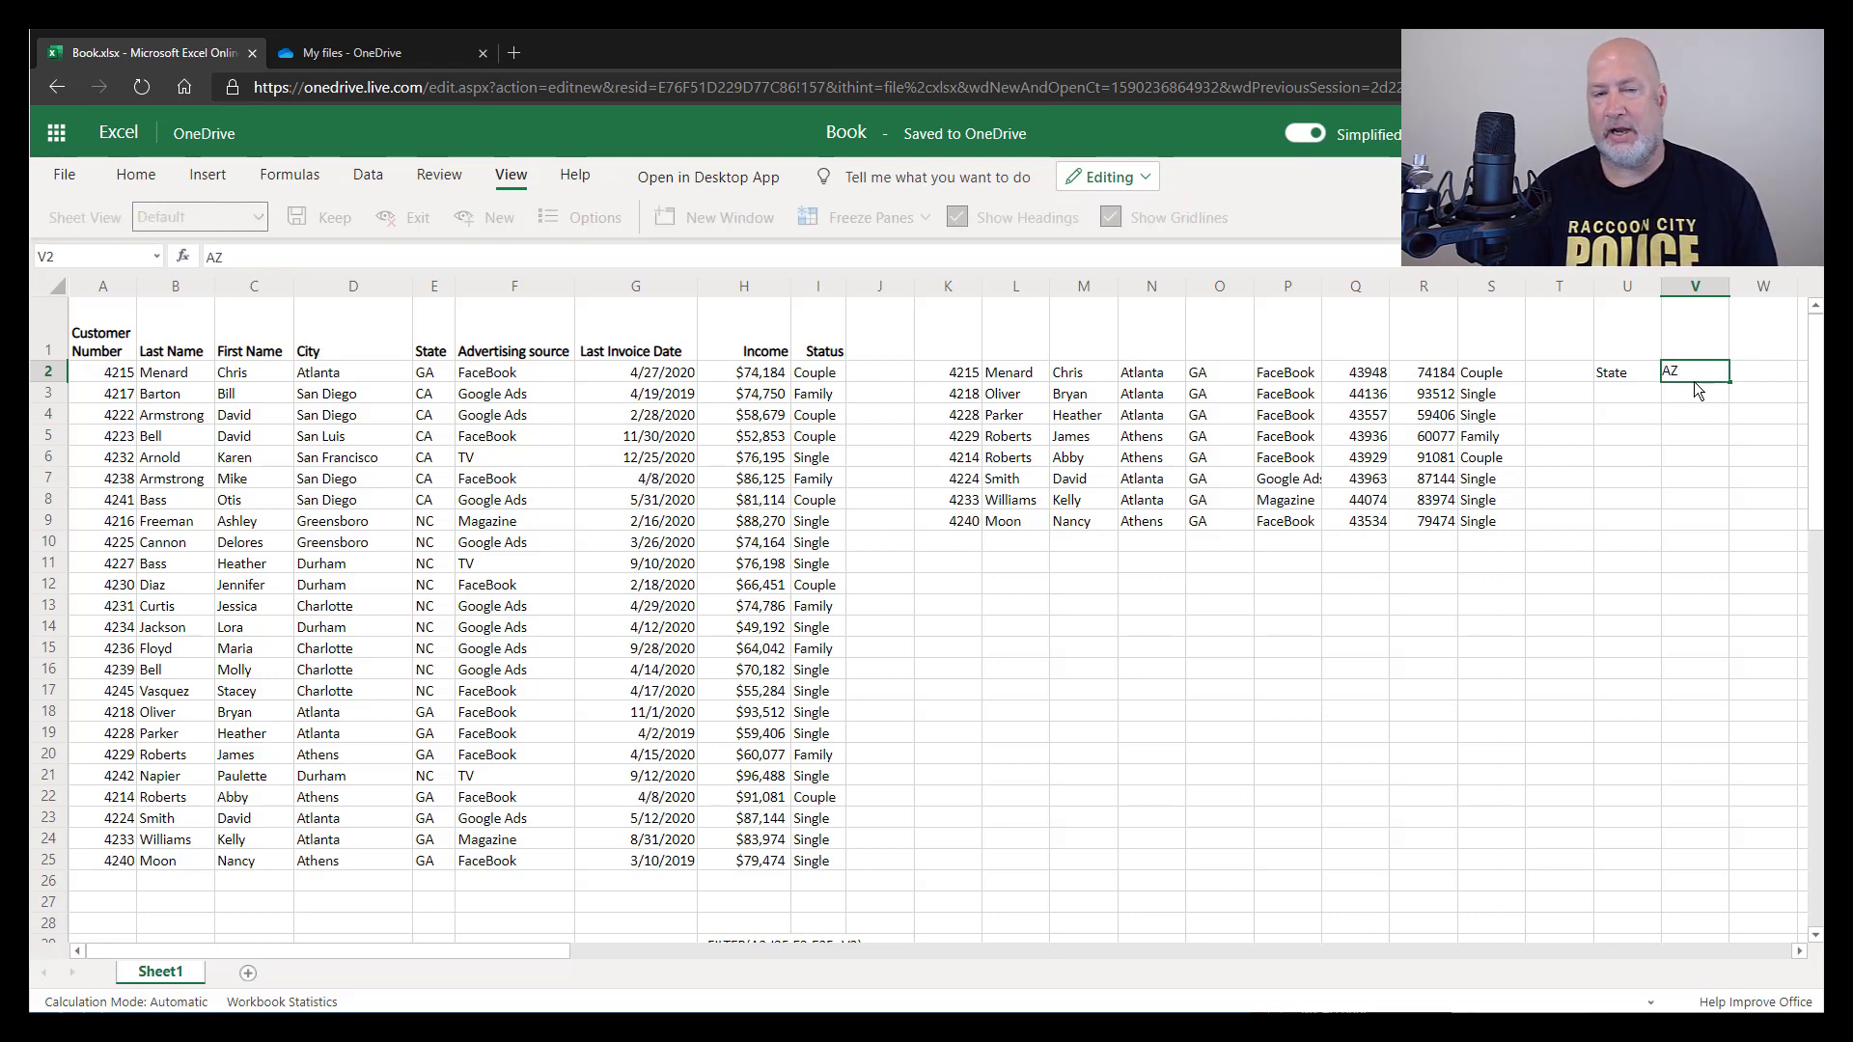
key("Return")
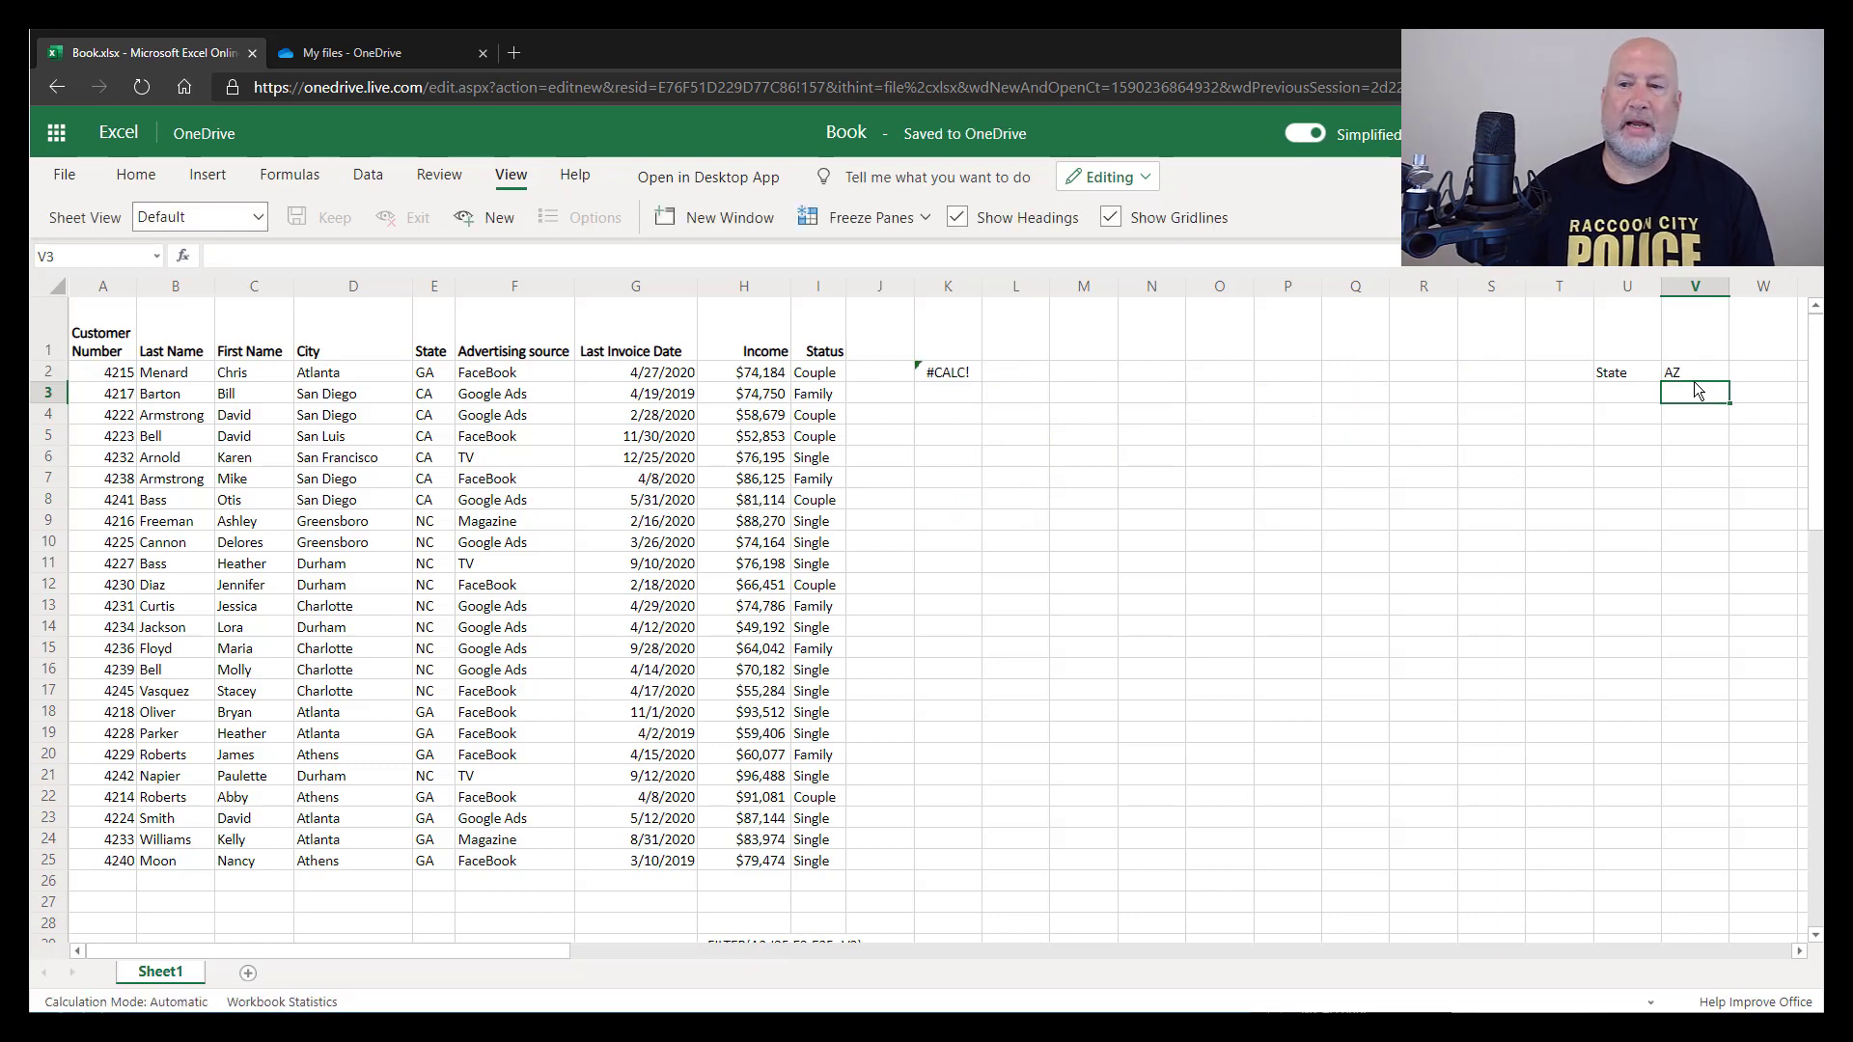
key("Up")
left_click(985, 372)
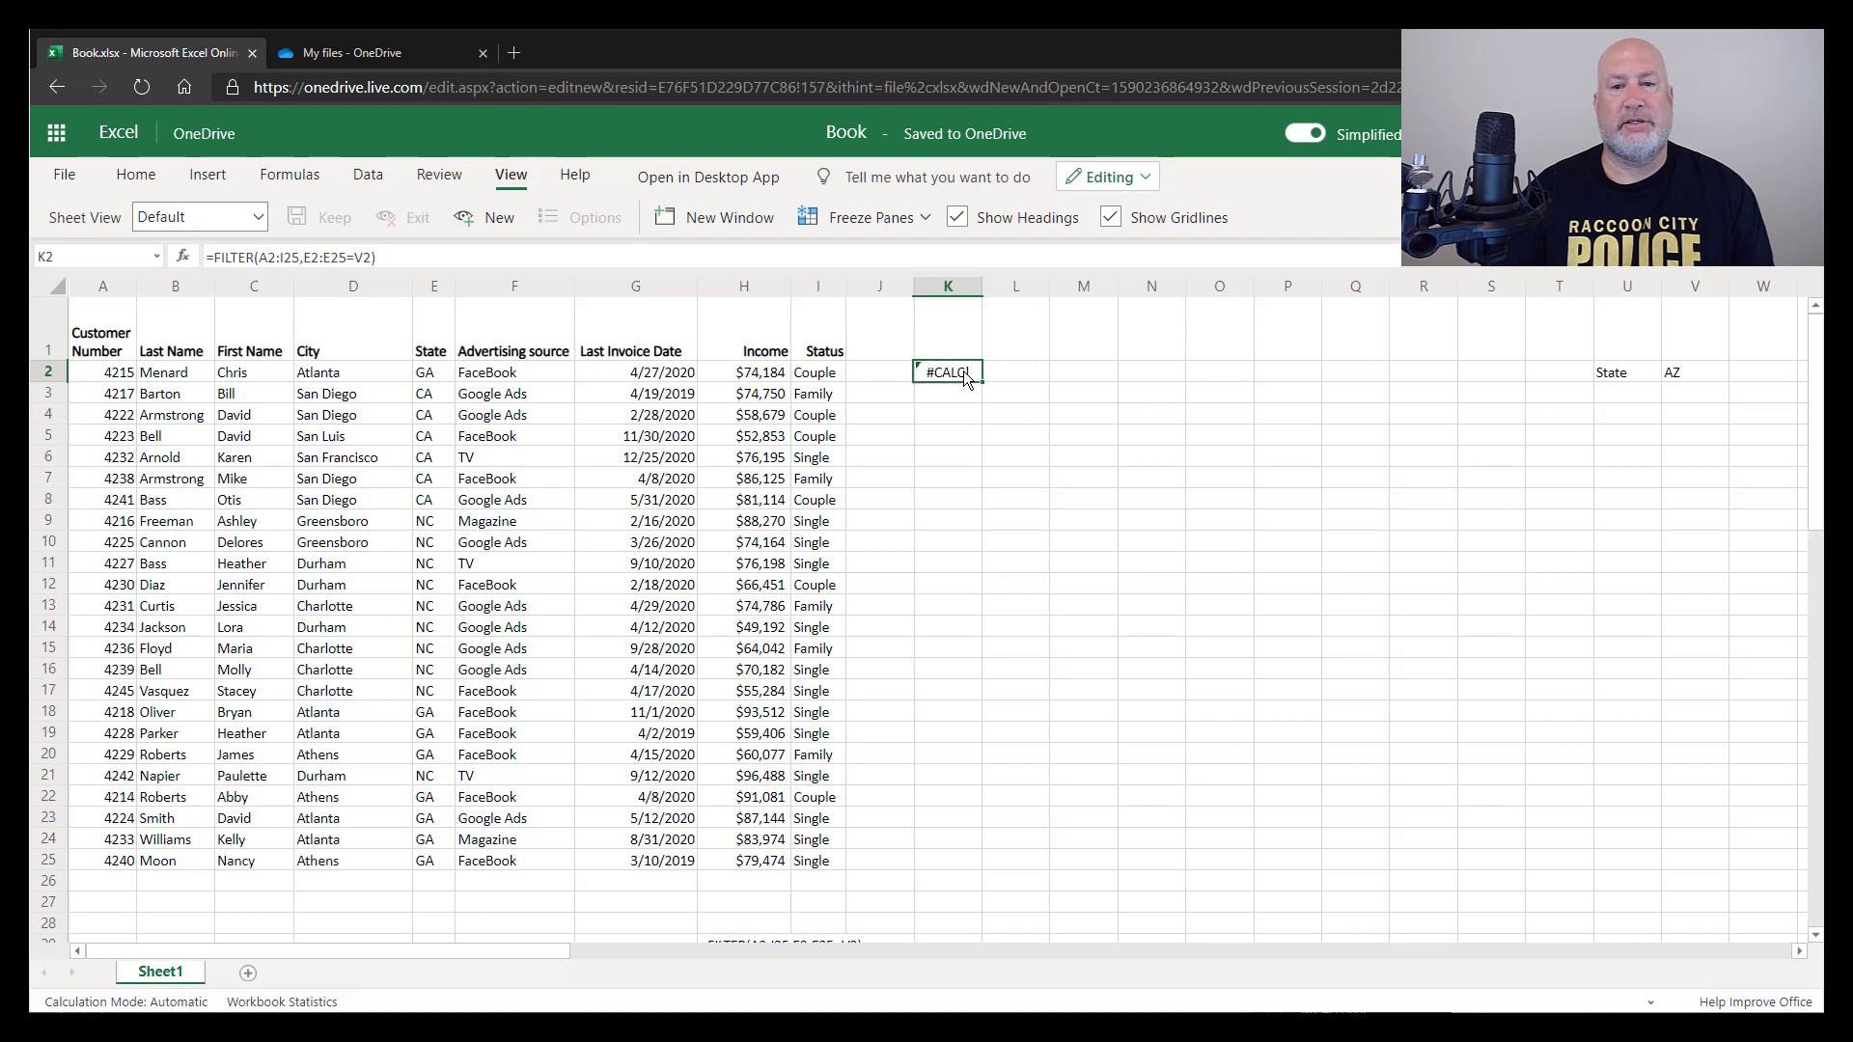
Add "not is data set" as the FILTER formula's if-empty message in K2.
double_click(1009, 371)
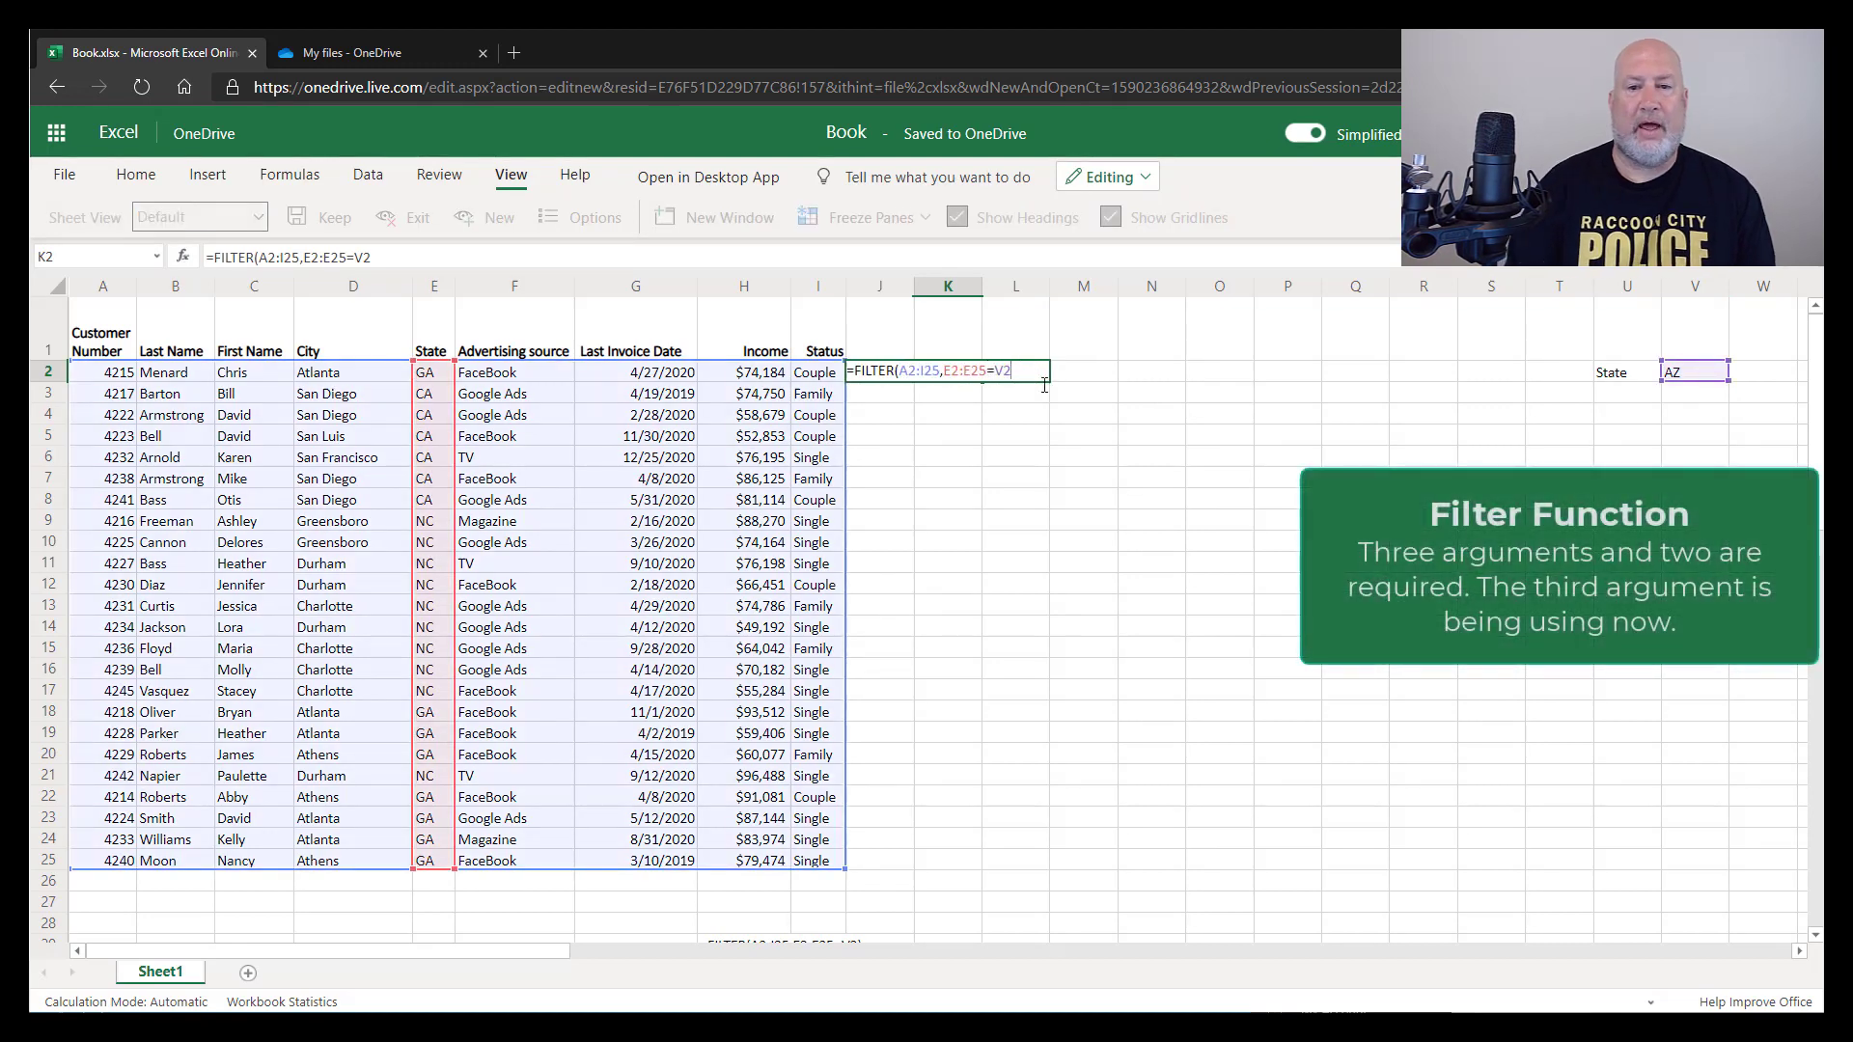
key("BackSpace")
type(",")
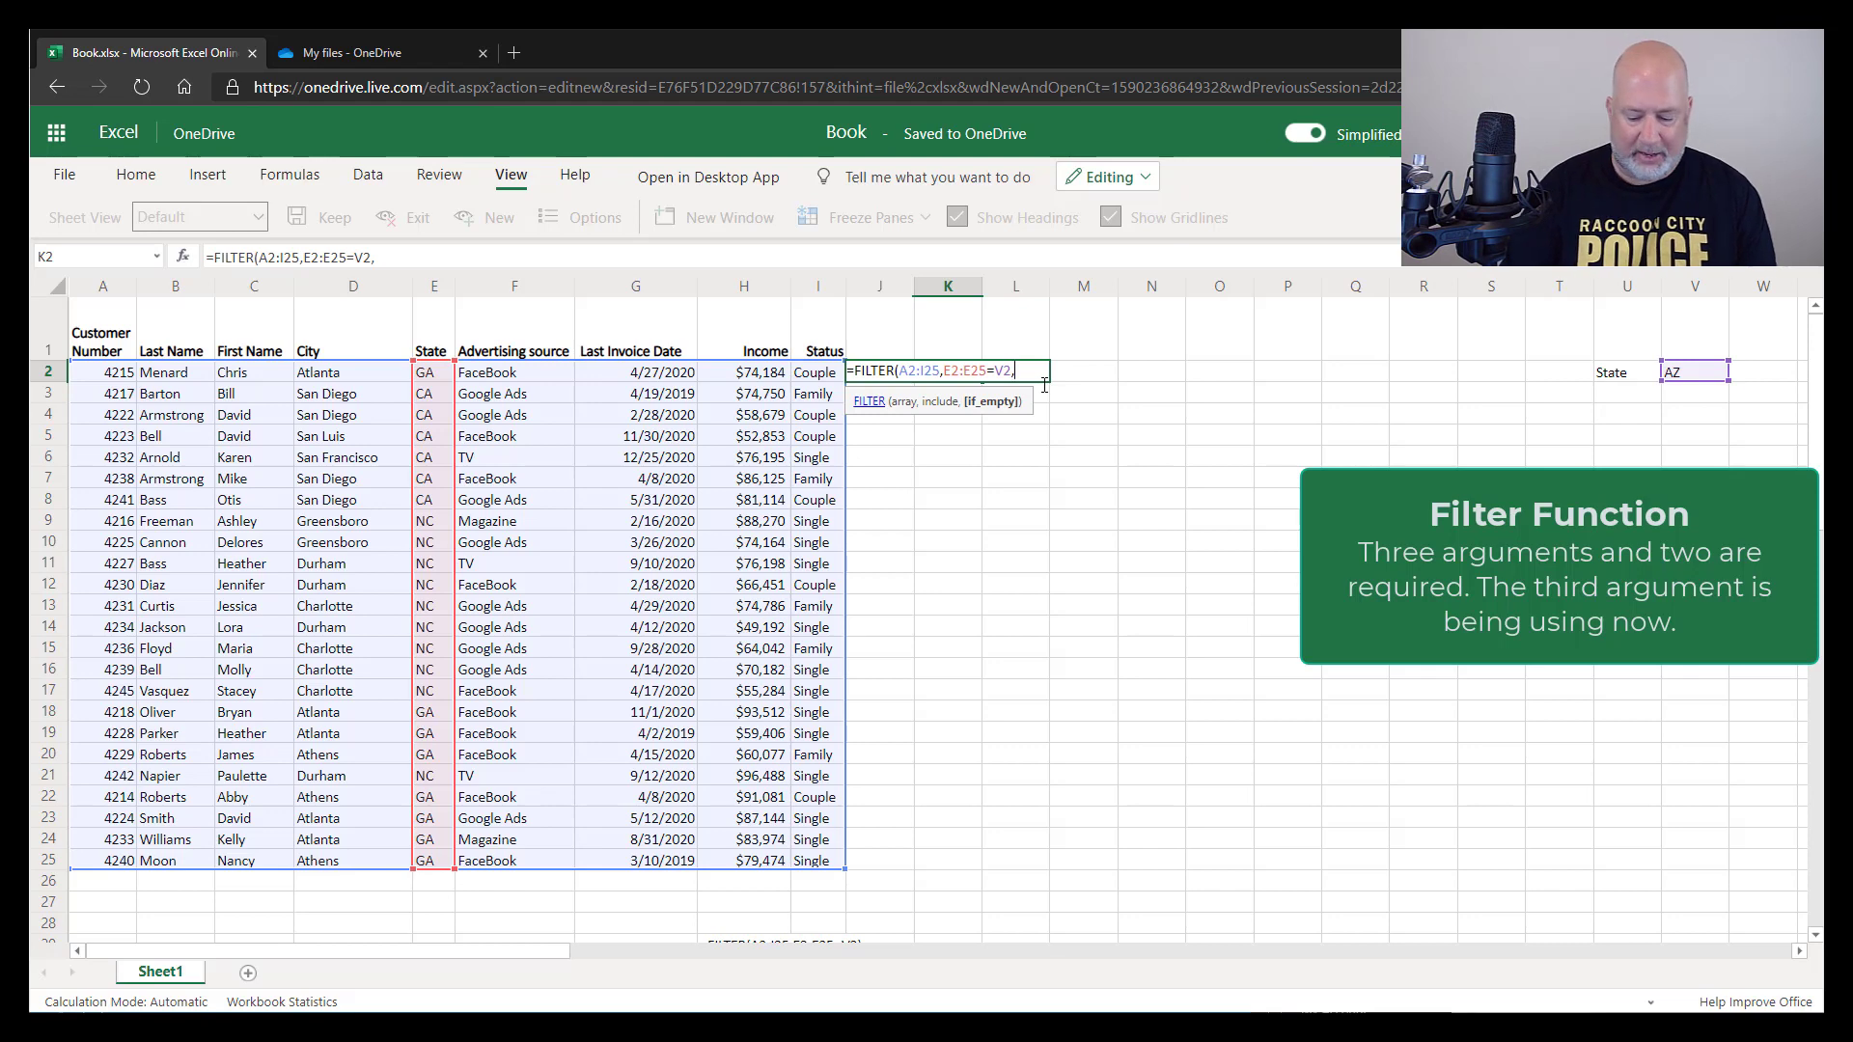
type("\"not is")
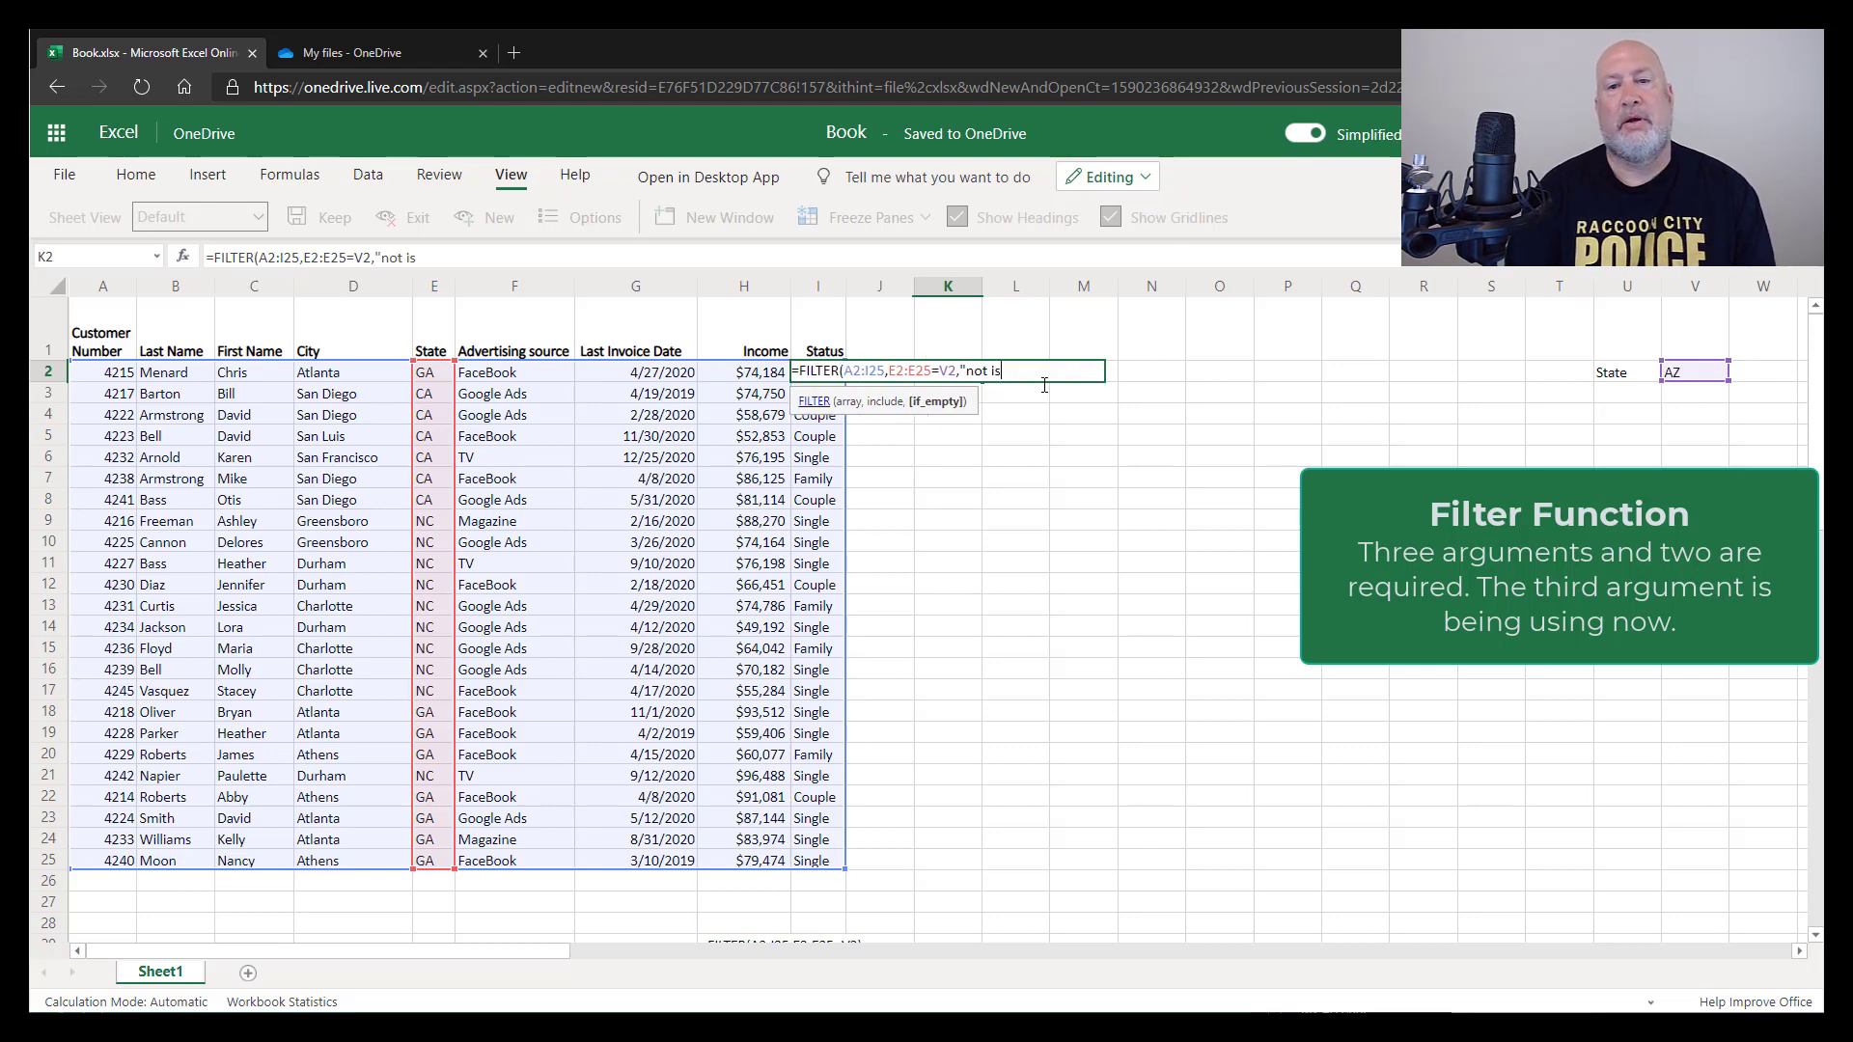
type(" data set\"")
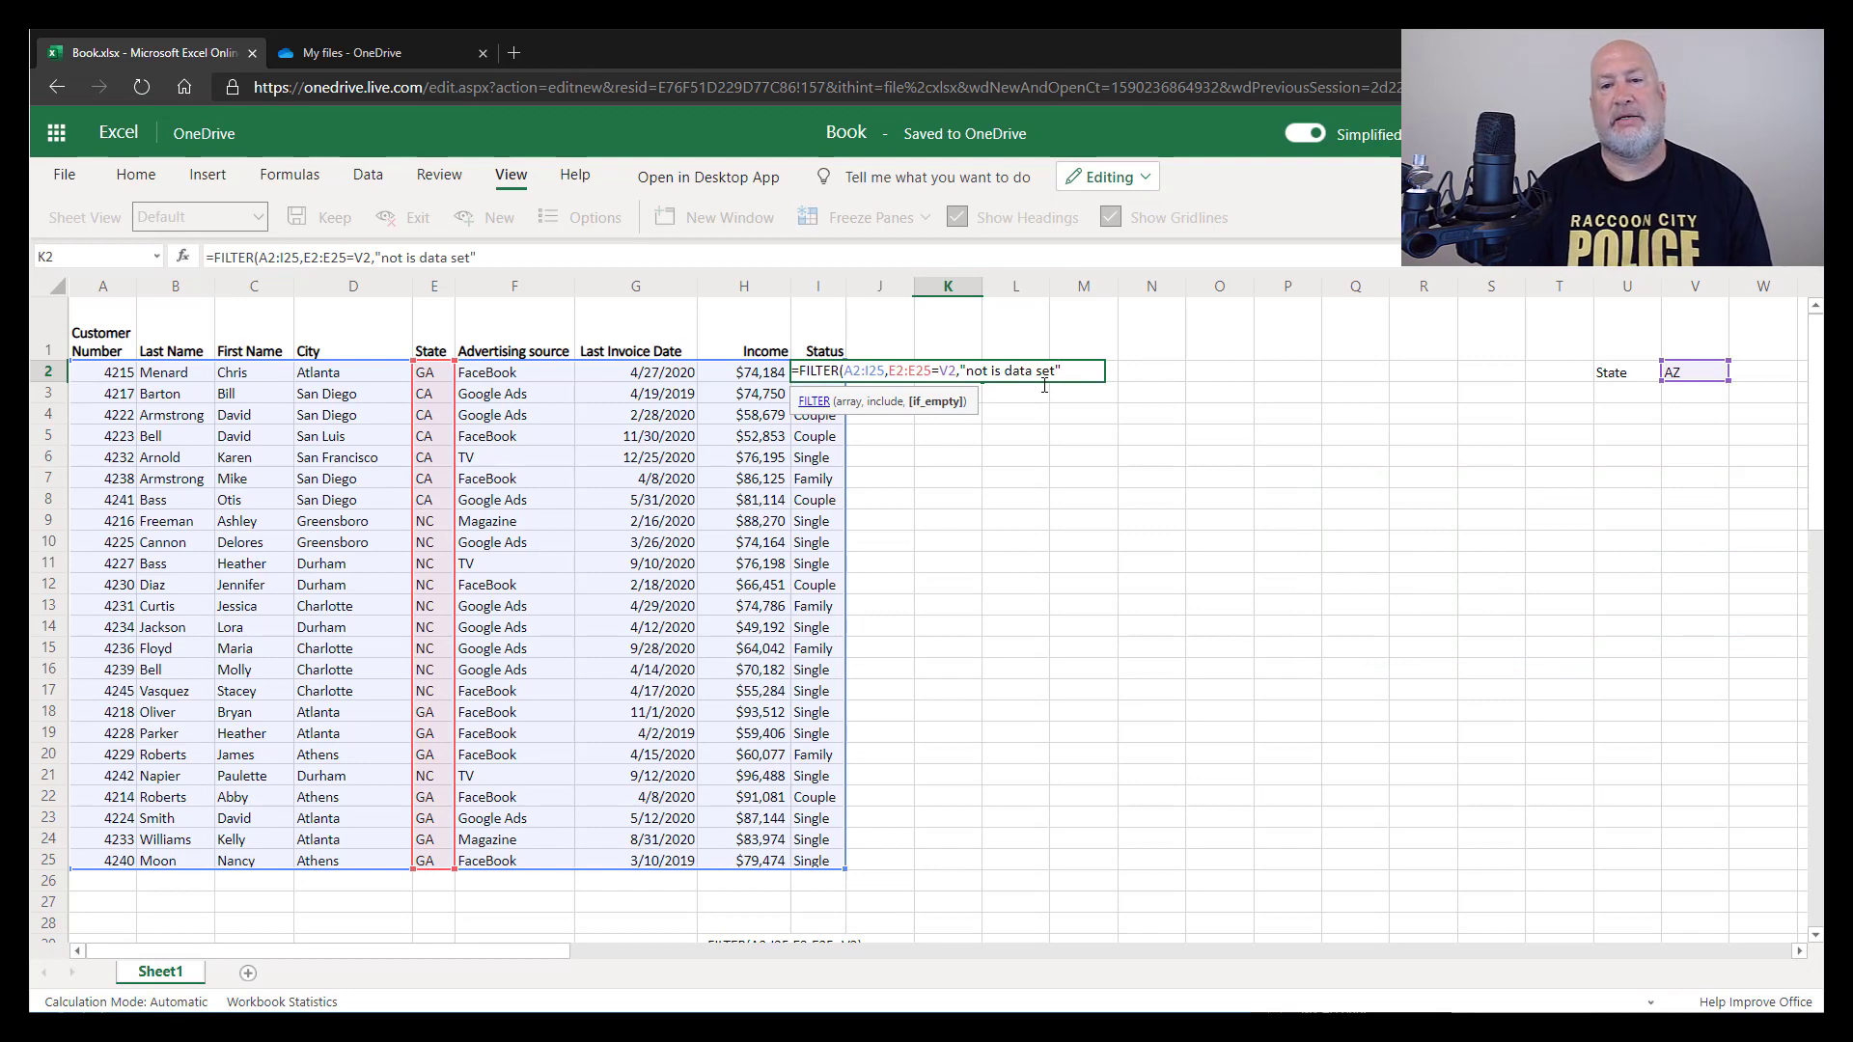
key("Return")
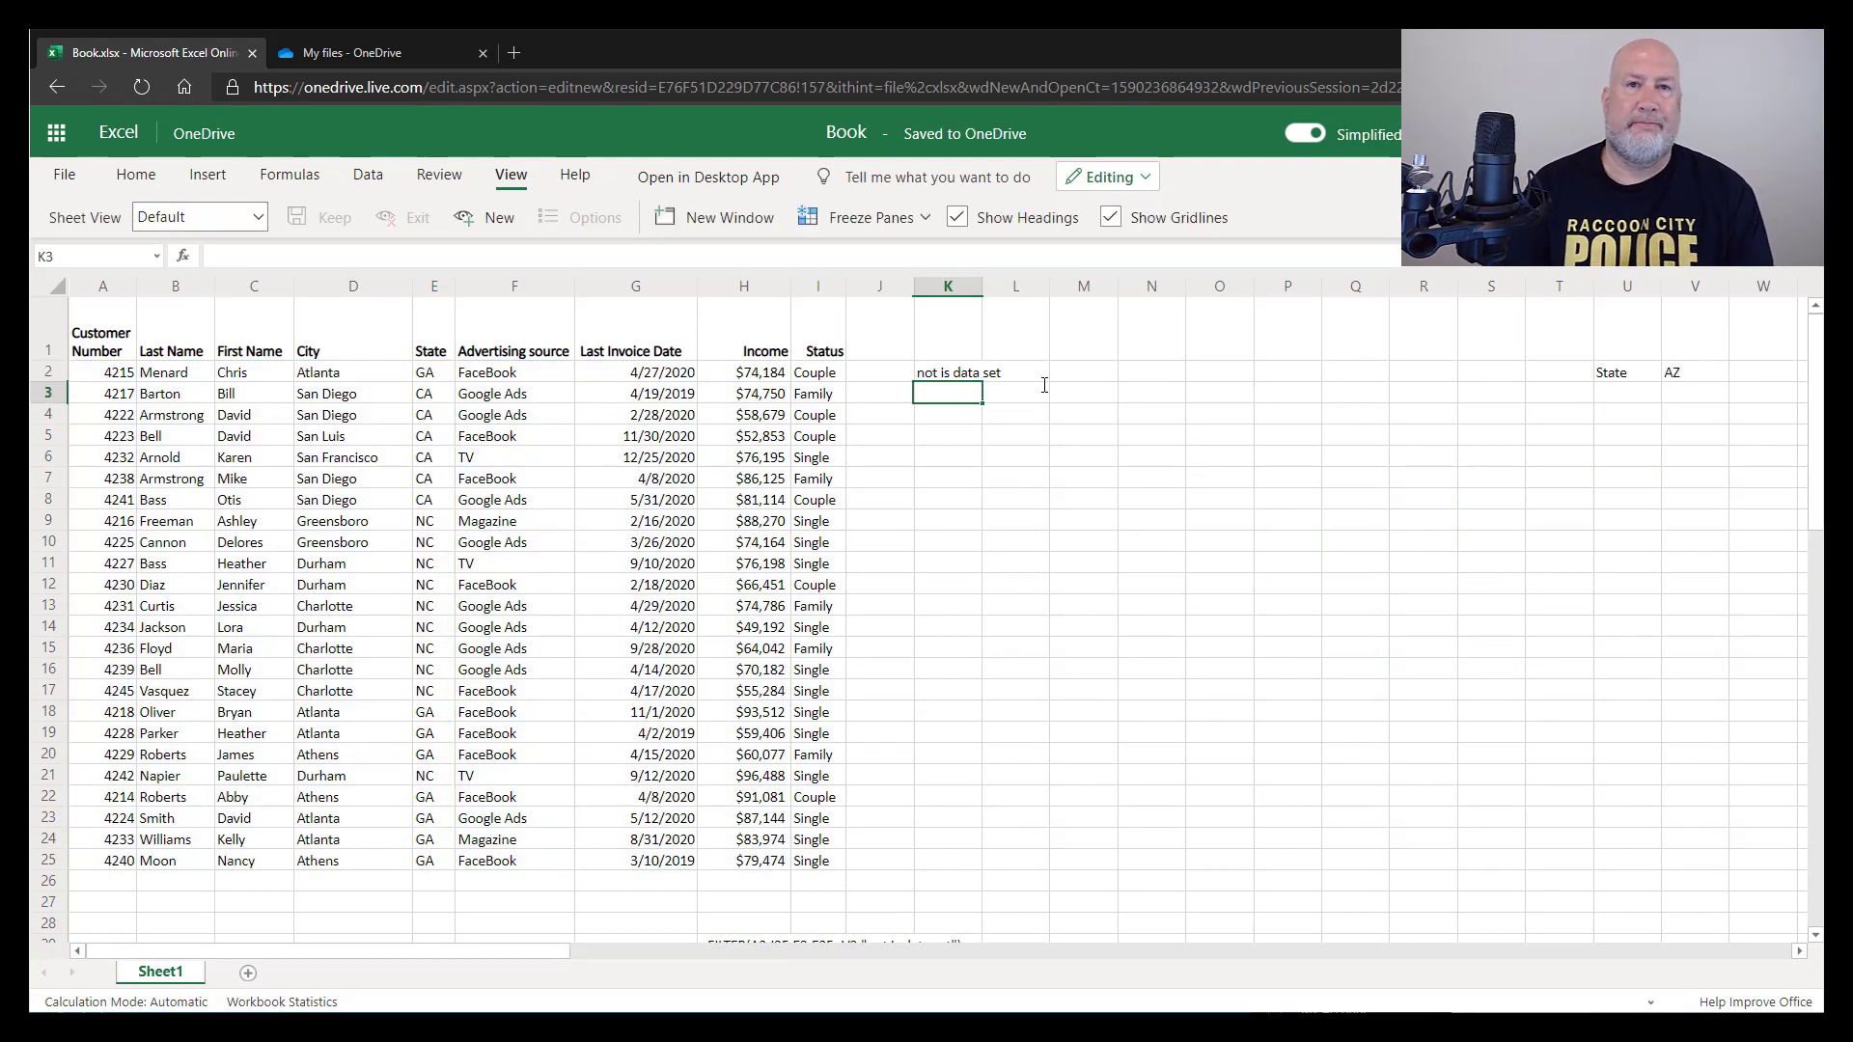
key("Up")
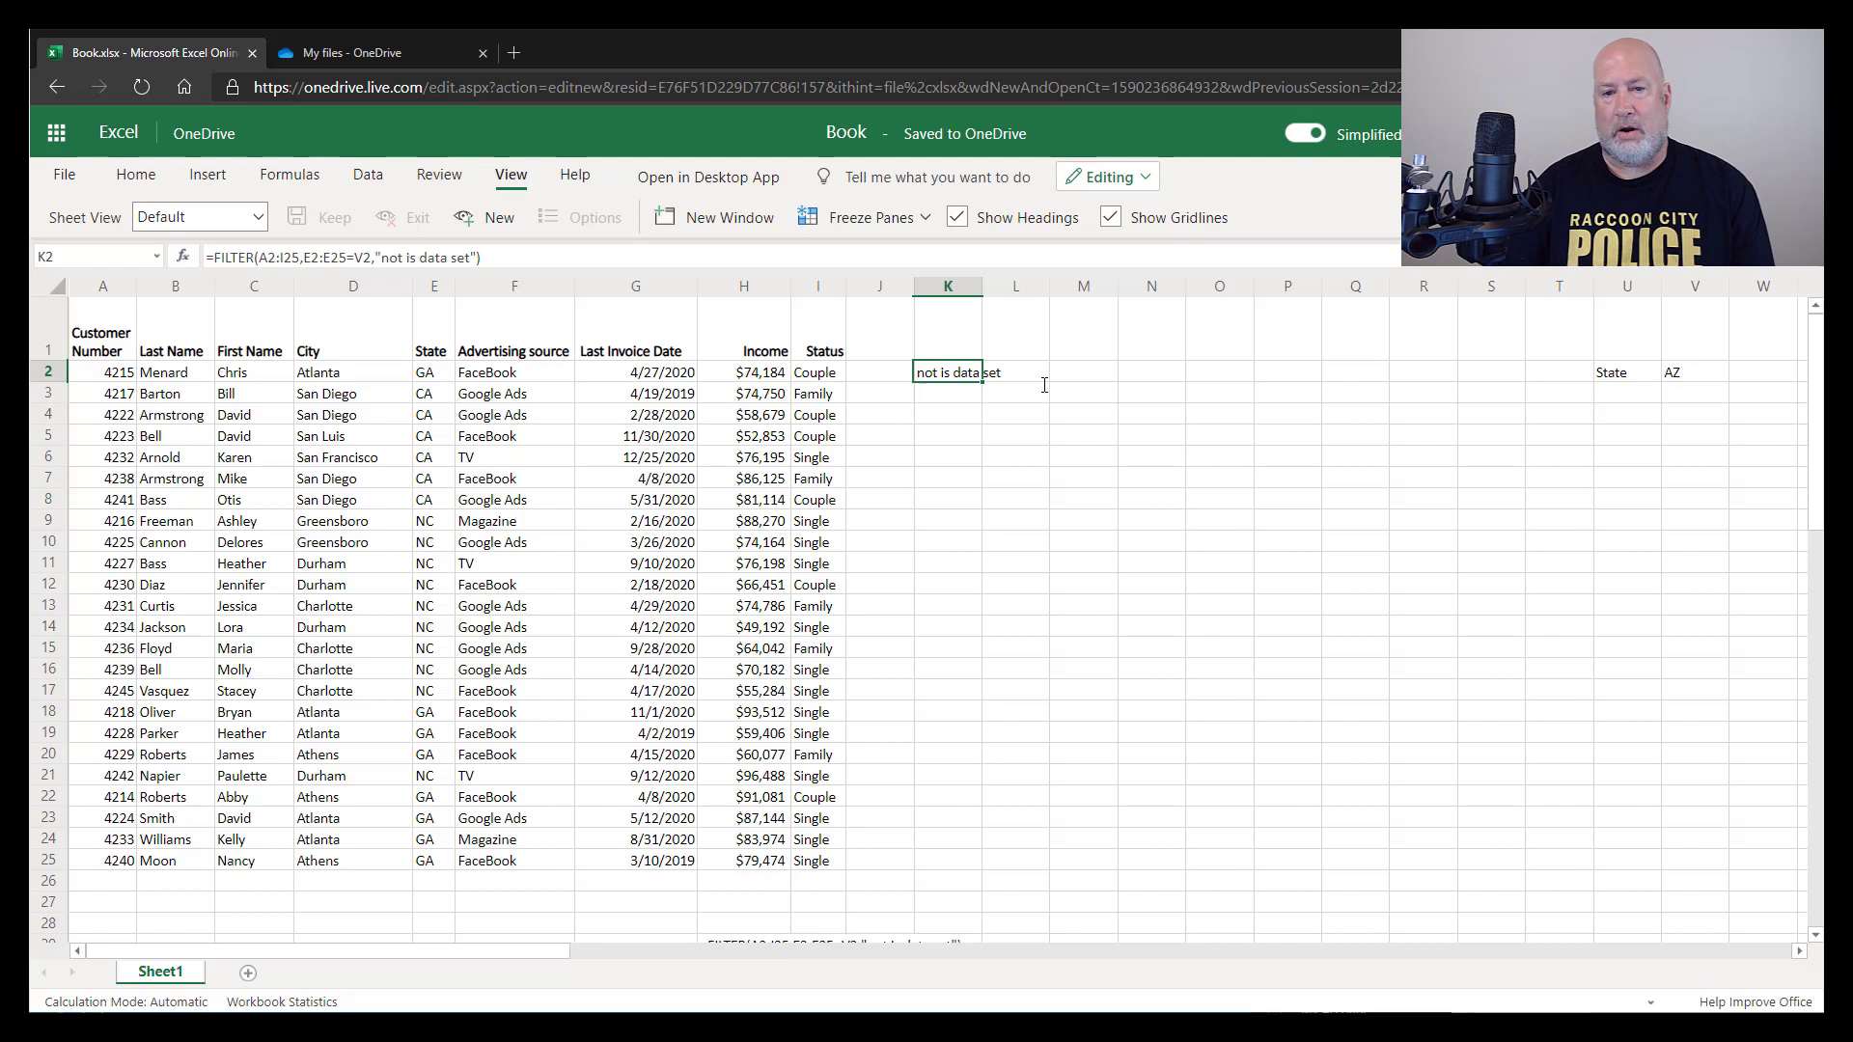
Check the State label in U2 and return to the cleared cell K2.
left_click(1602, 377)
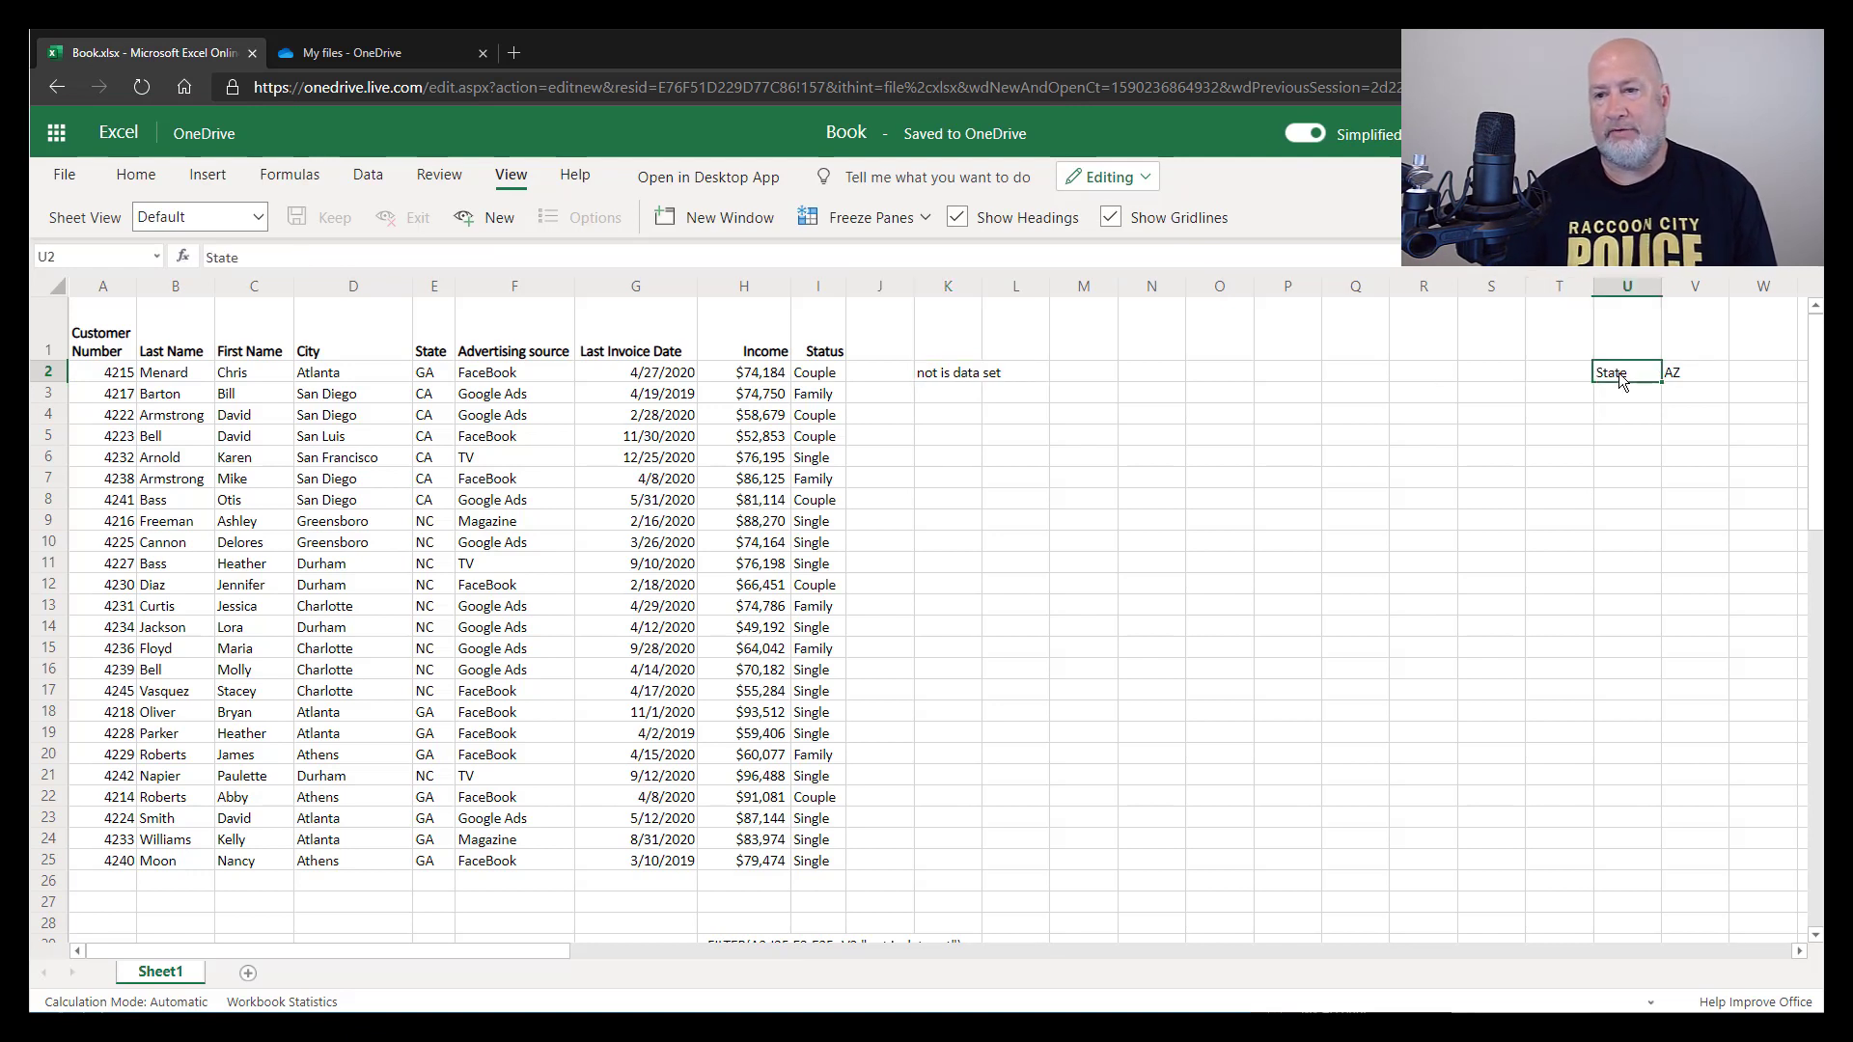
left_click(961, 379)
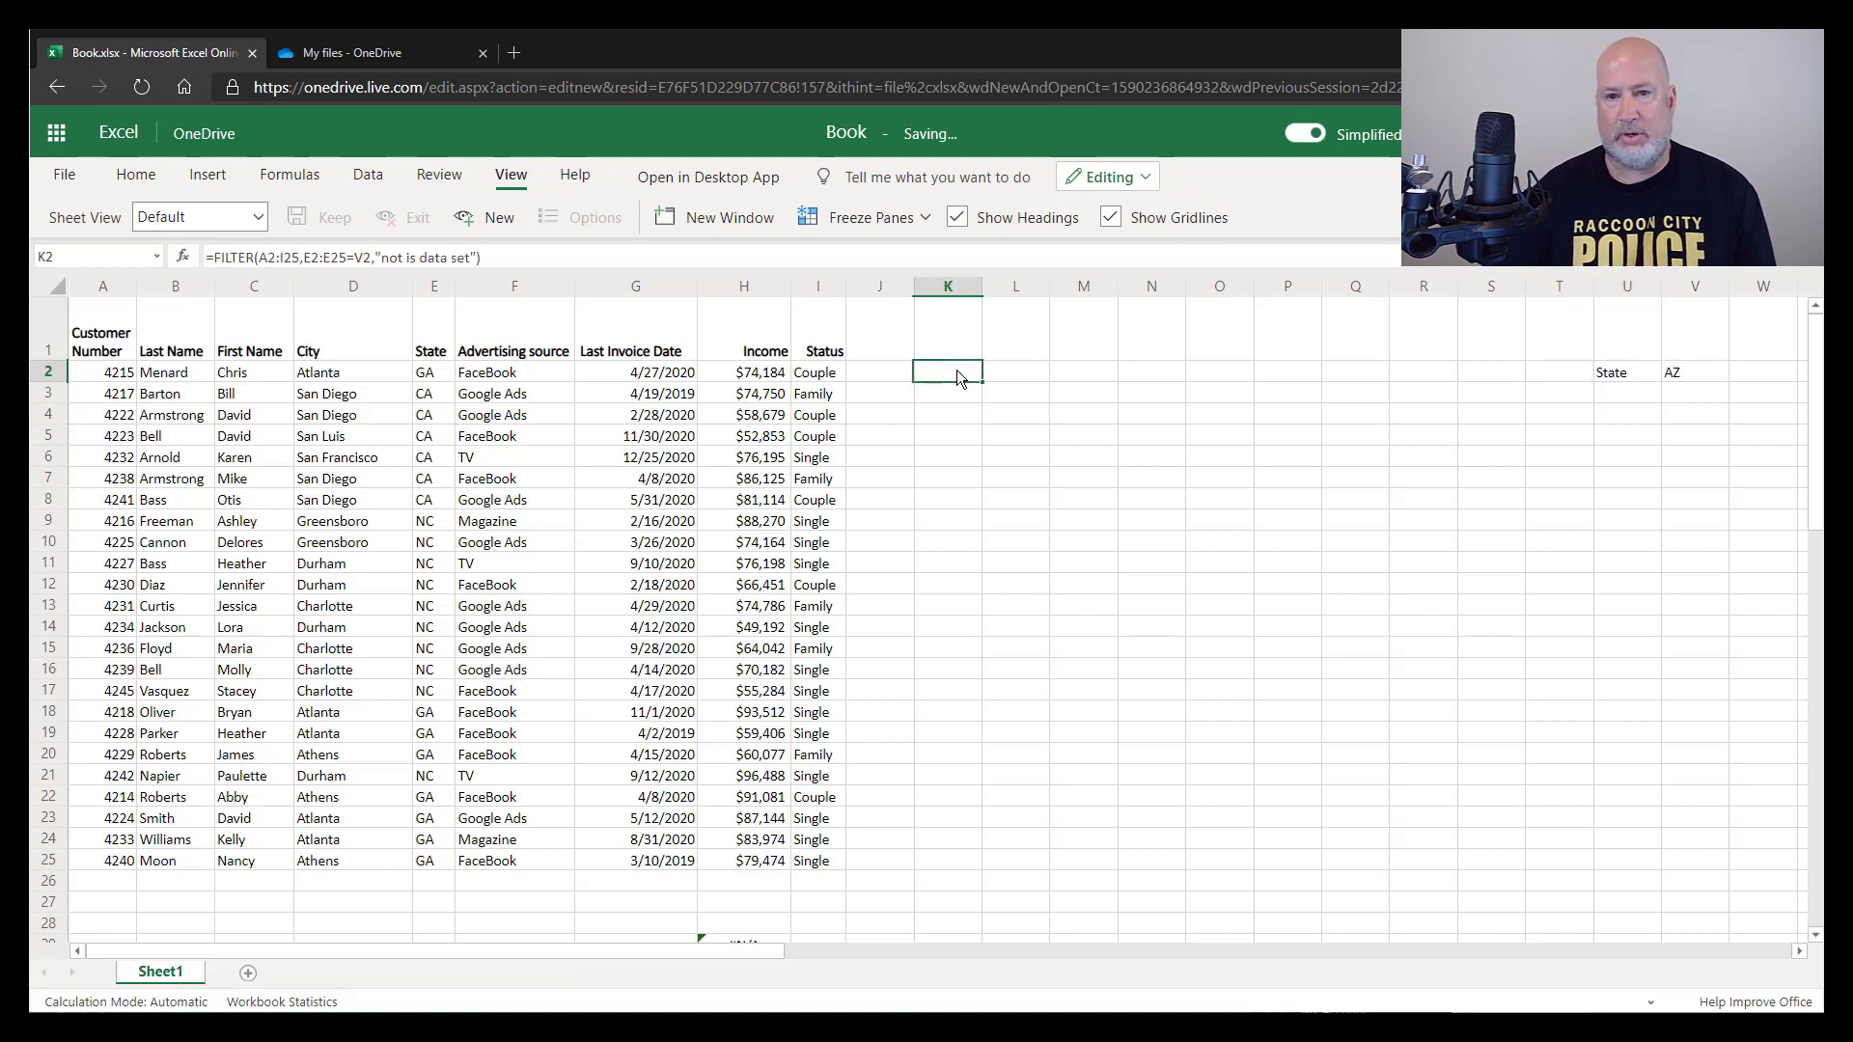
left_click(1619, 382)
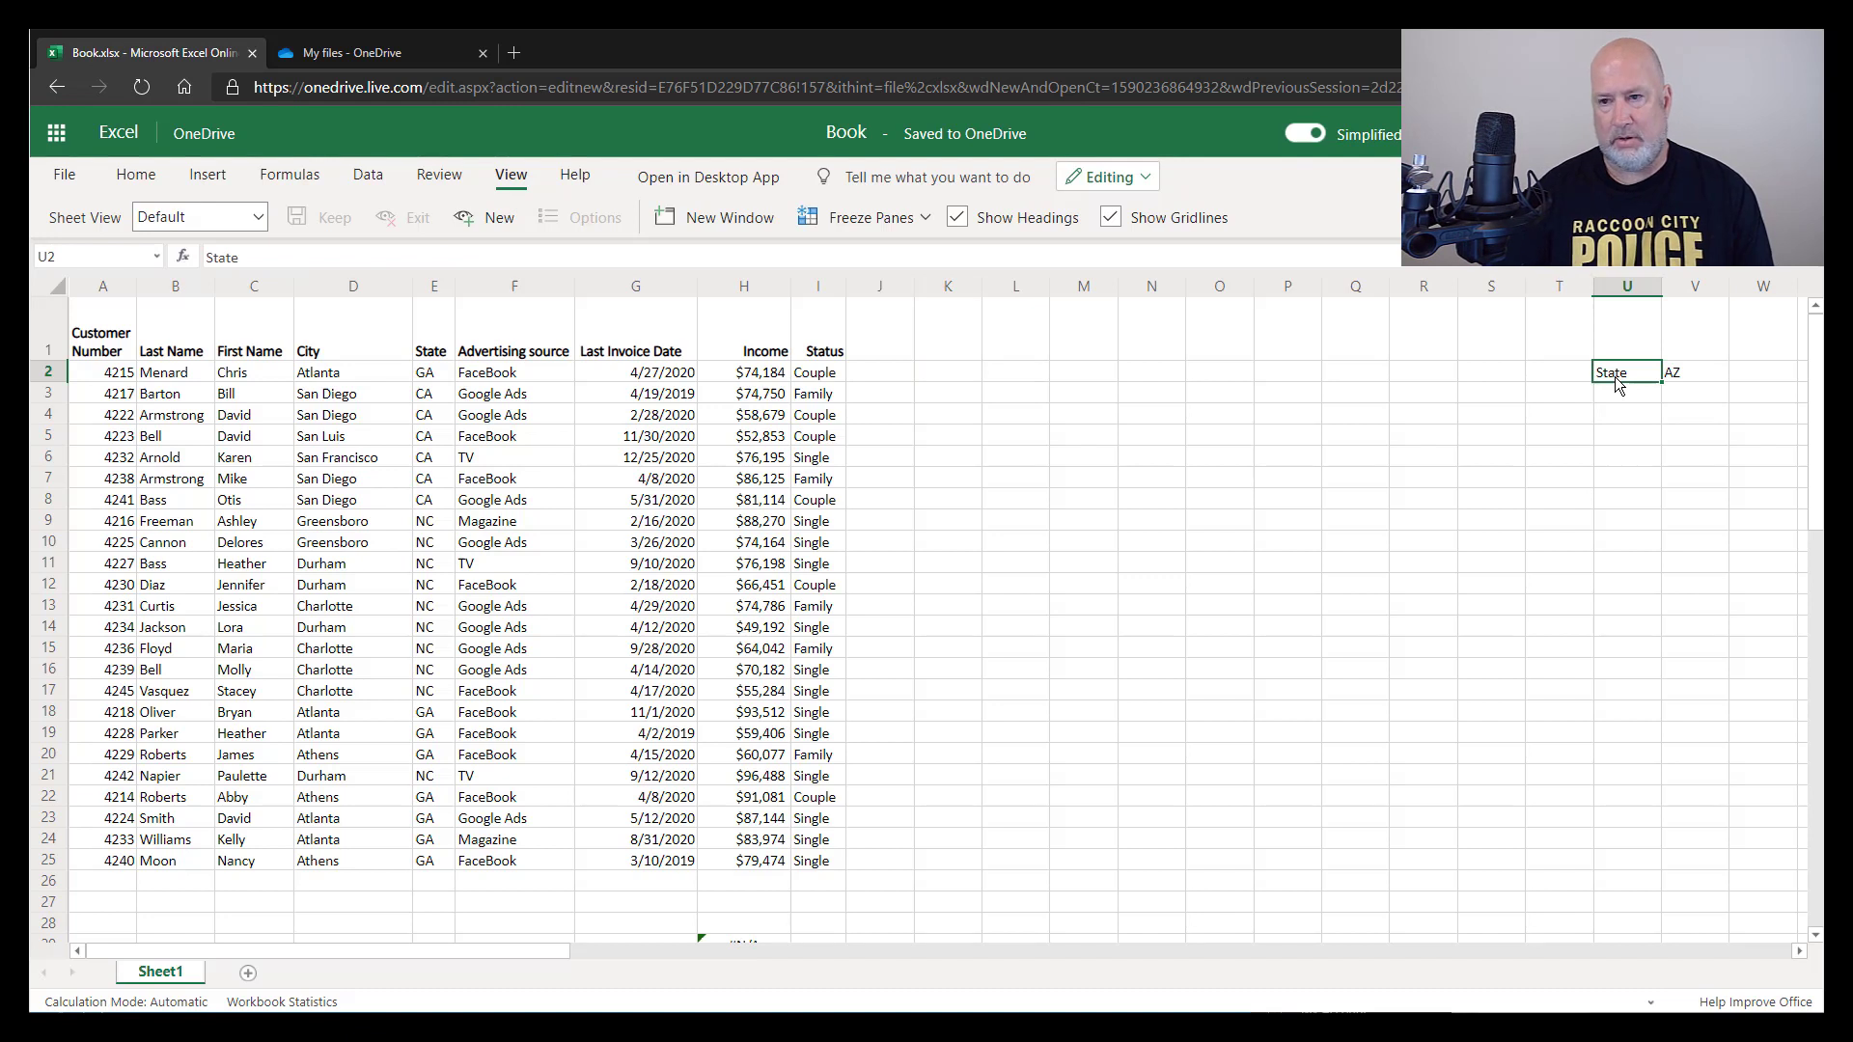
left_click(942, 383)
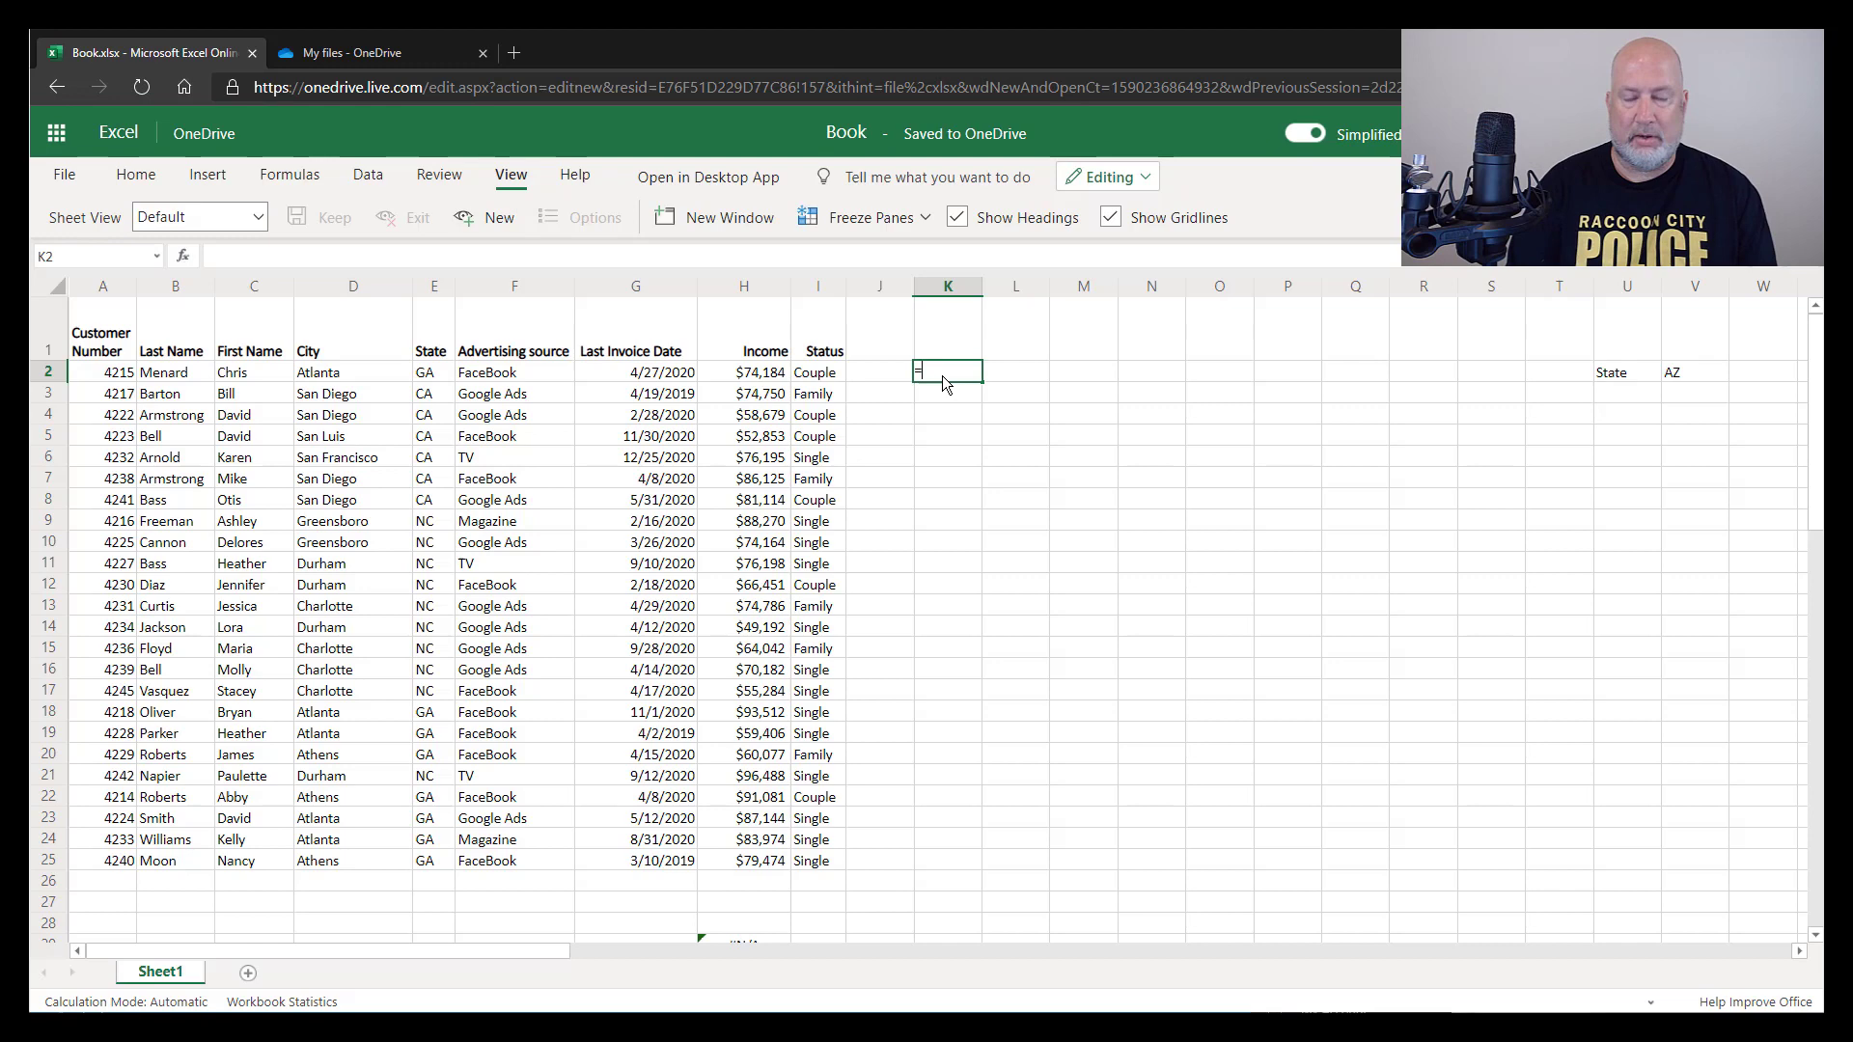
Enter =FILTER(A2:I25,(E2:E25="GA")*(D2:D25="atlanta")) in K2, listing five Atlanta, GA customers.
type("=filte")
key("Tab")
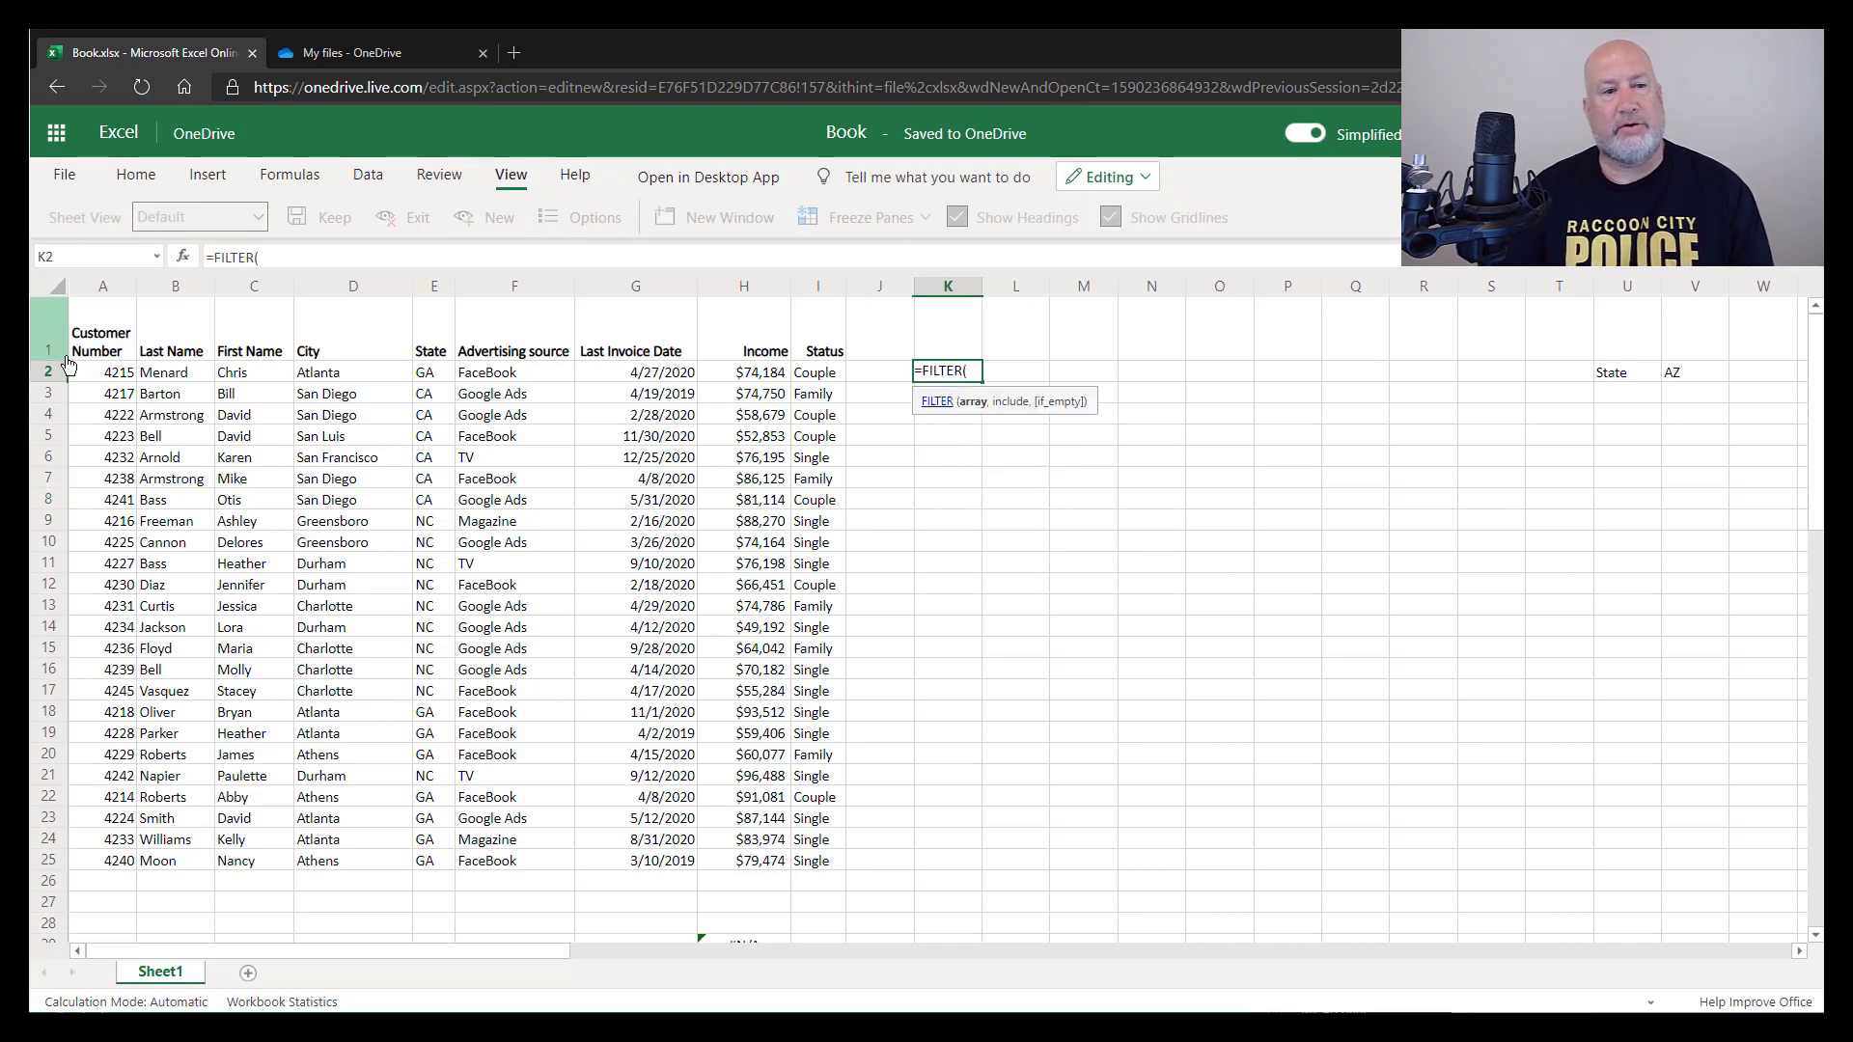
left_click_drag(113, 376, 818, 861)
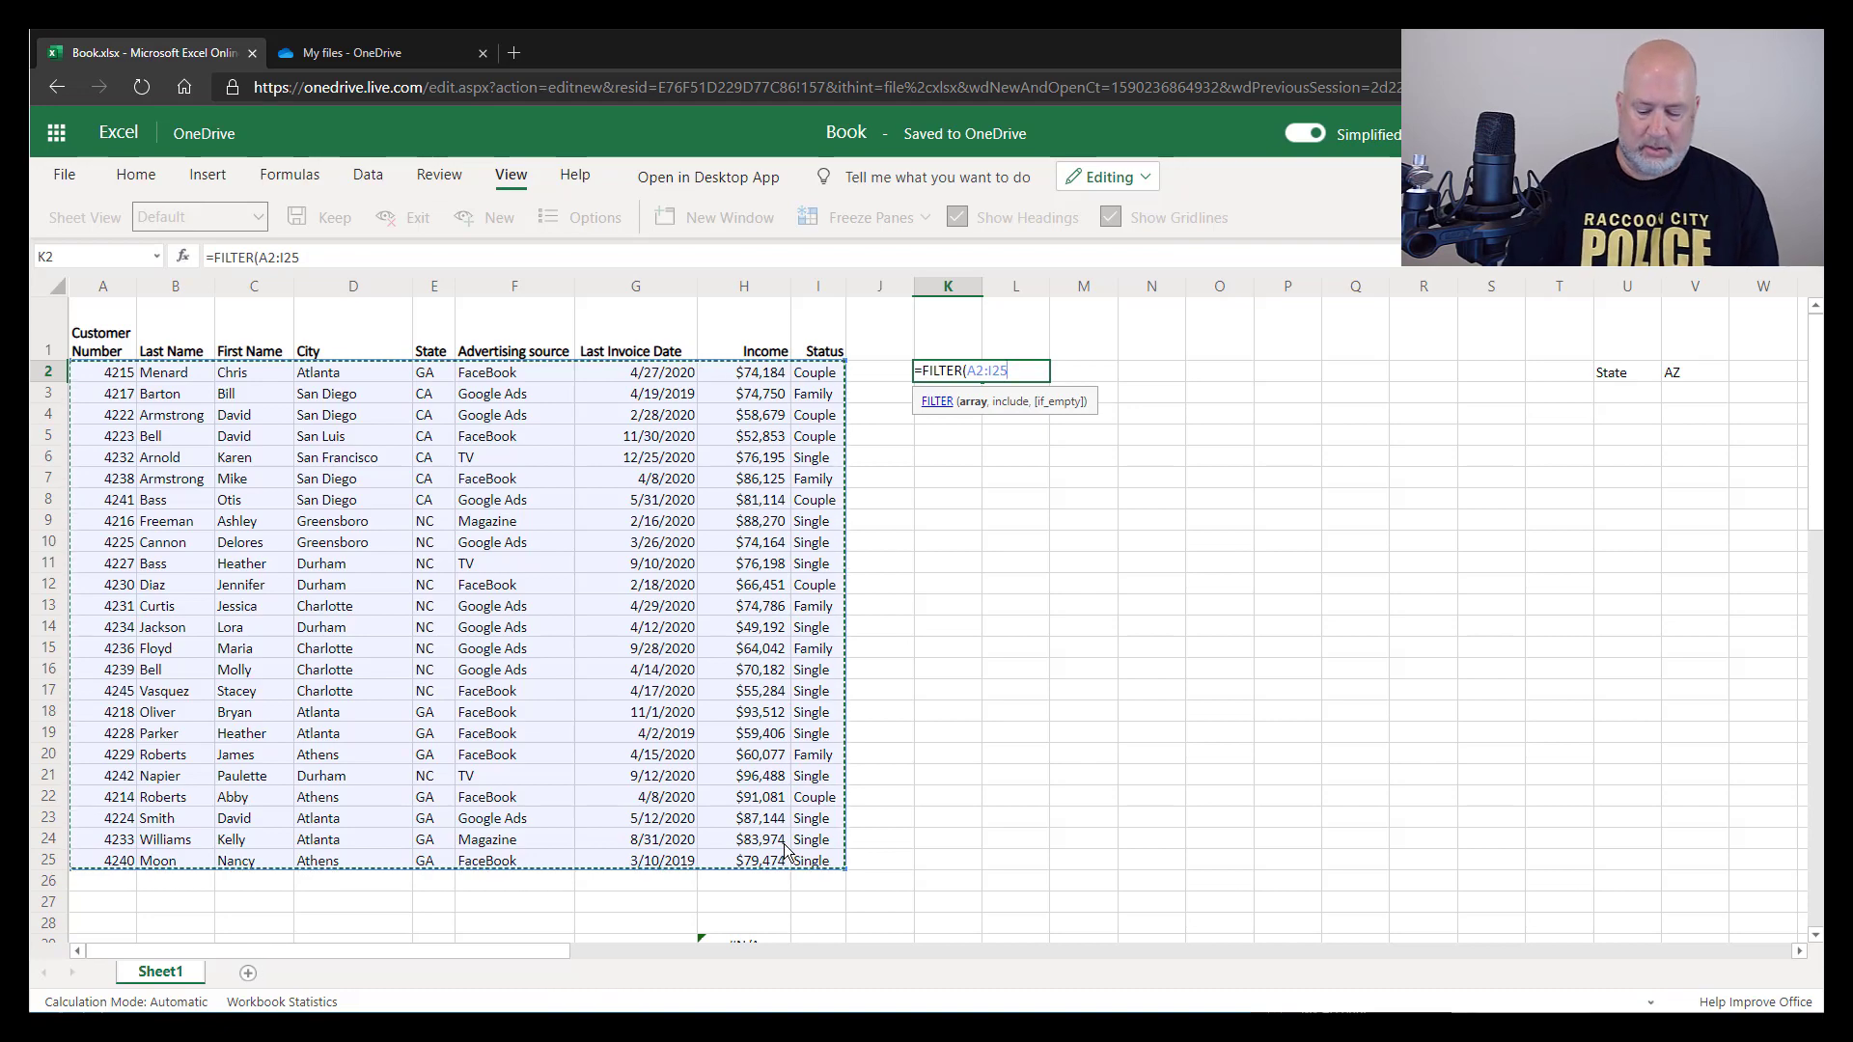
type(",(")
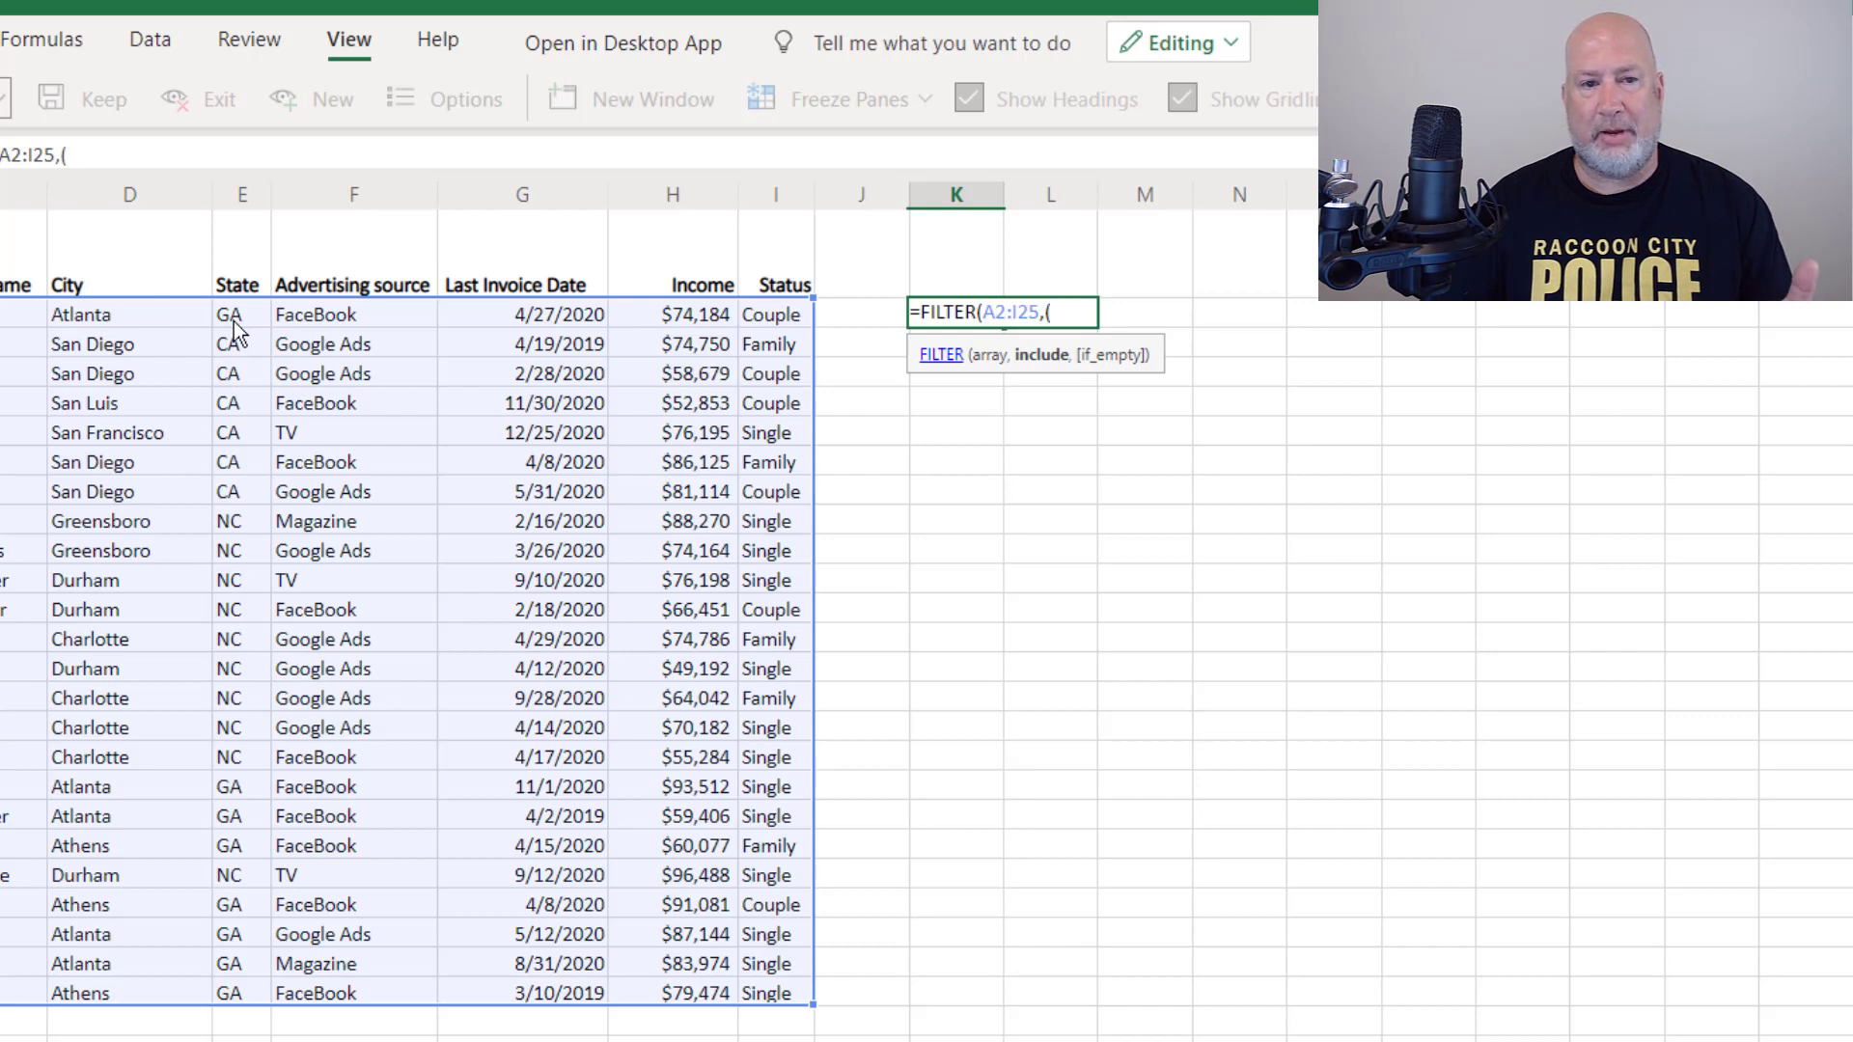
left_click_drag(233, 322, 247, 993)
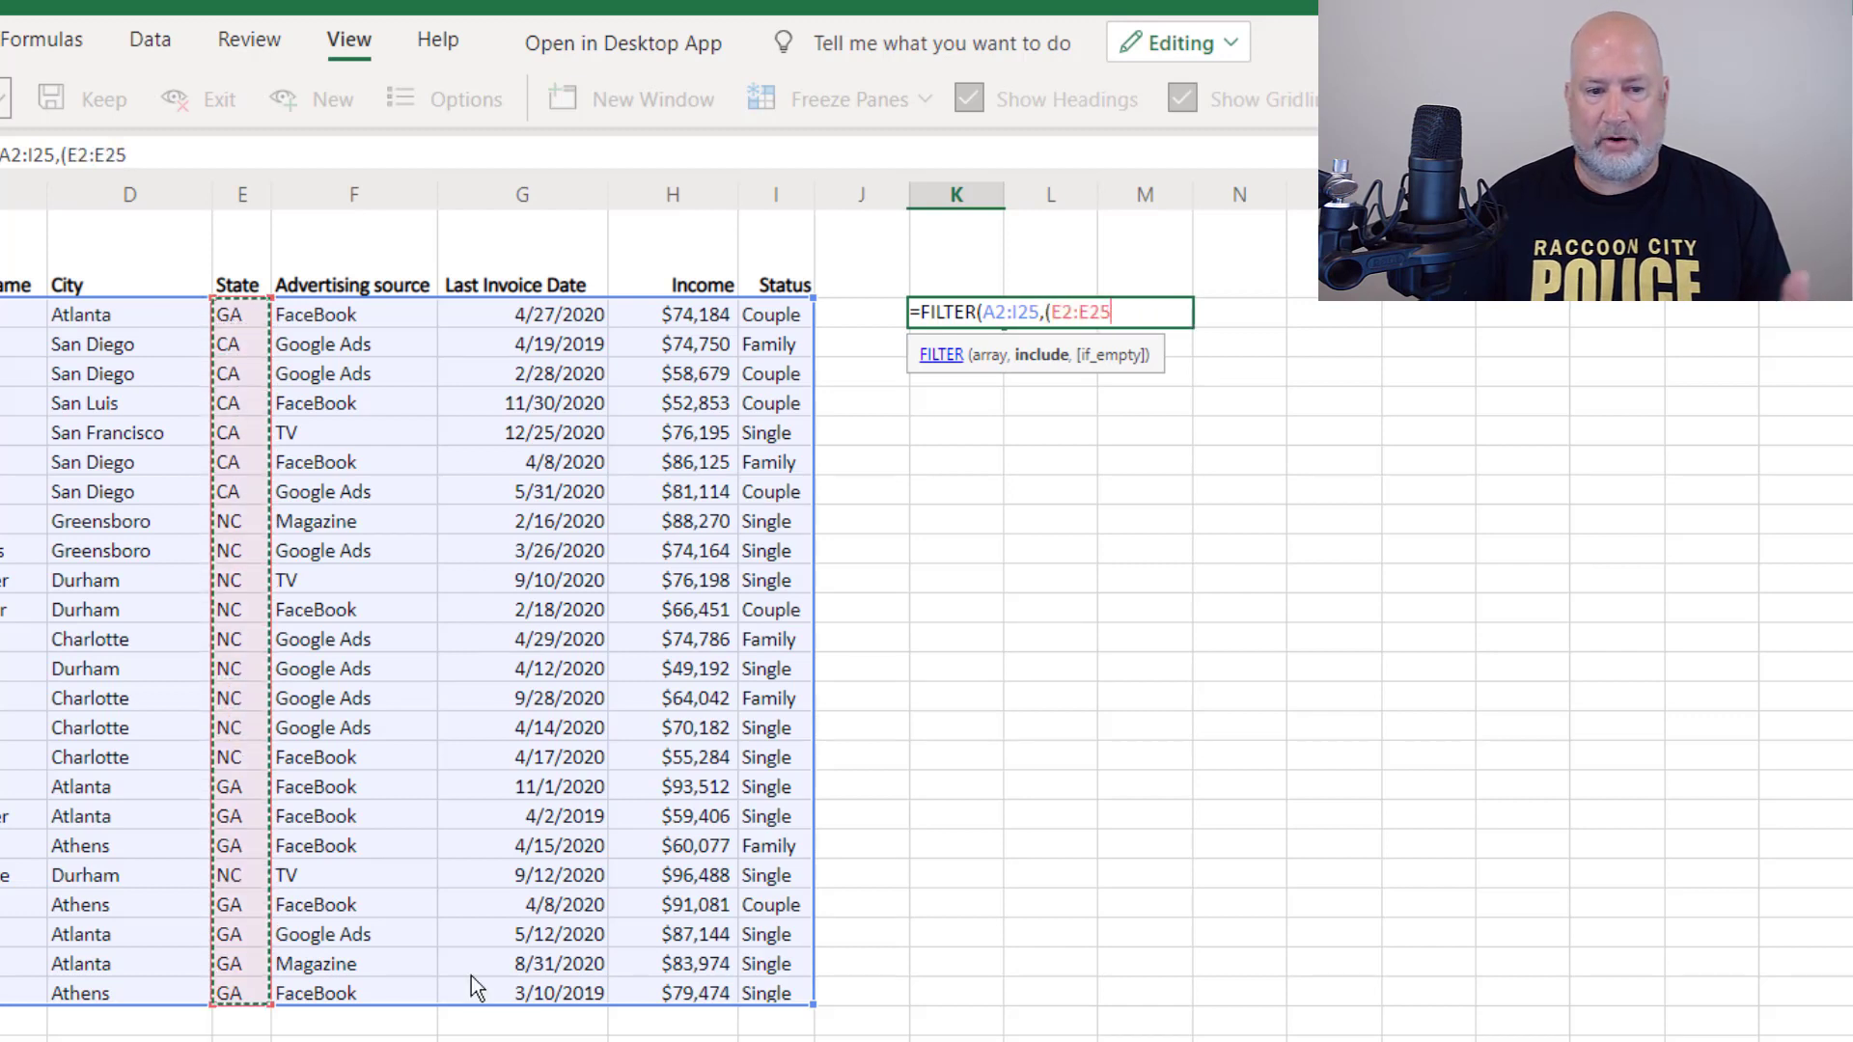
type("=\"G")
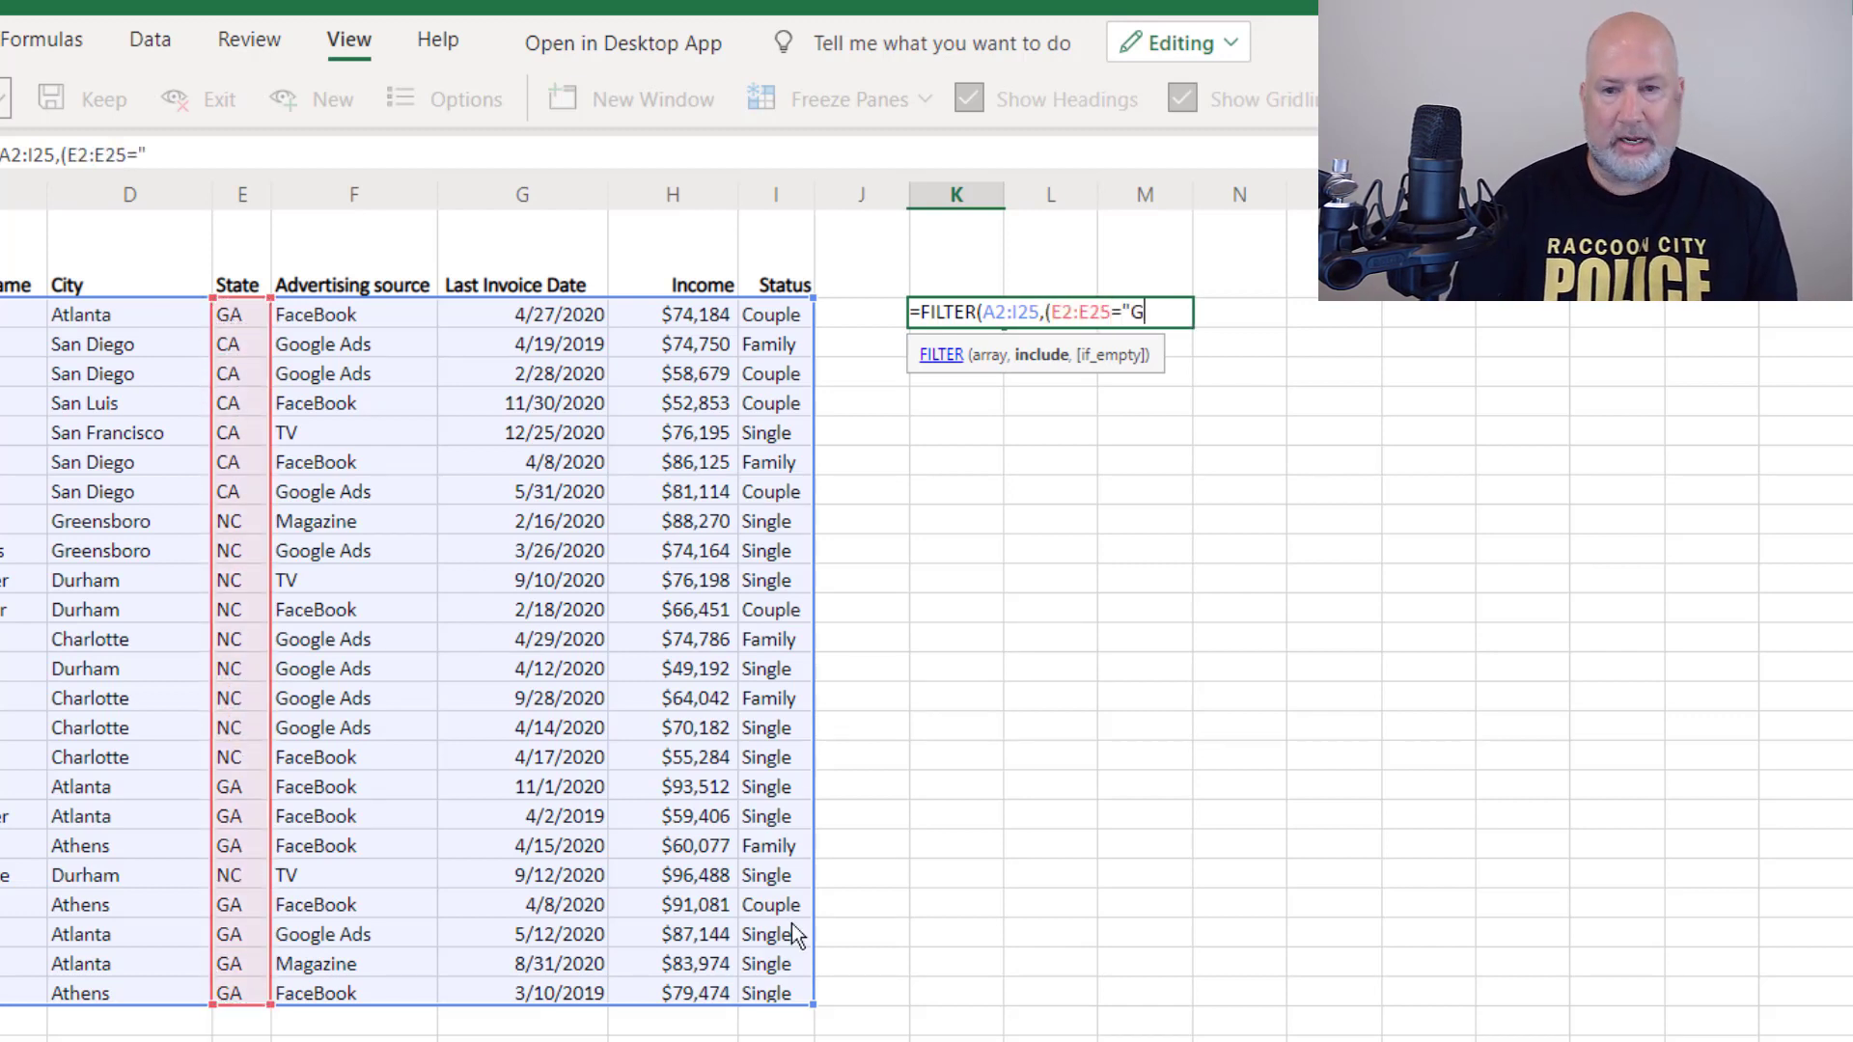
type("A\")*")
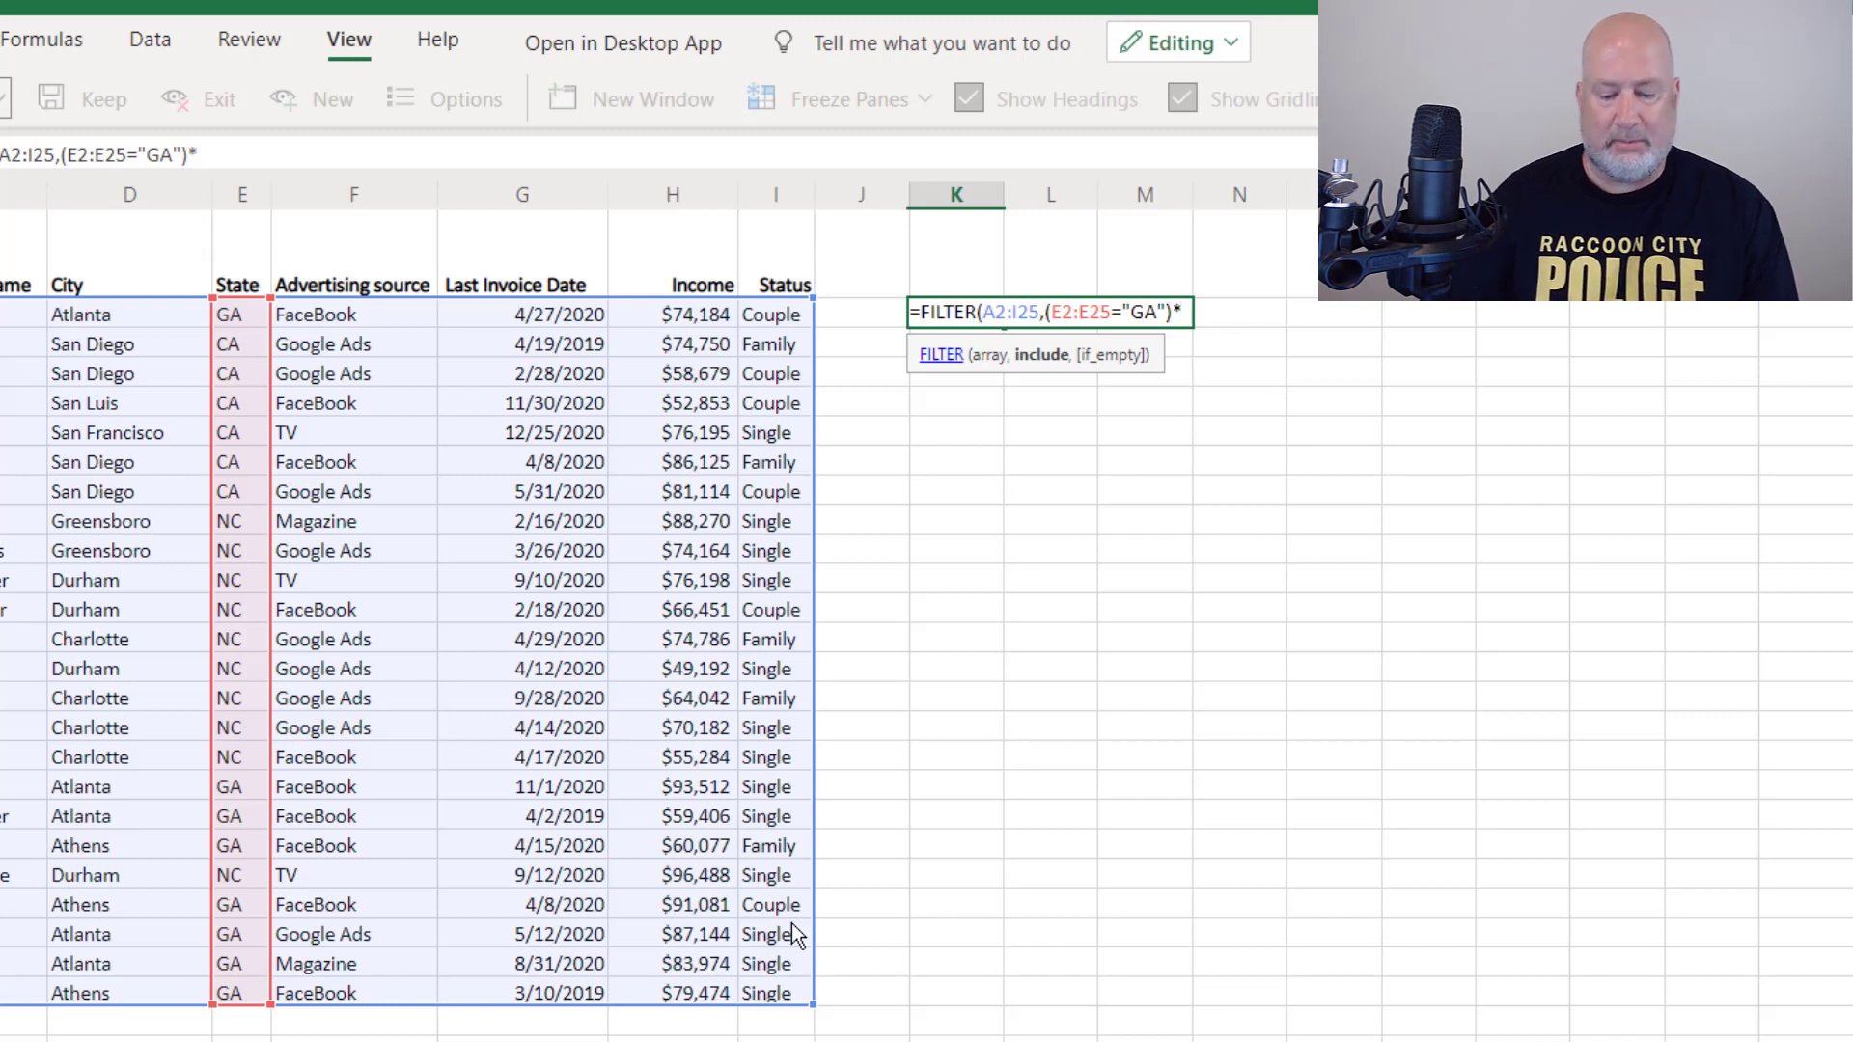
type("(")
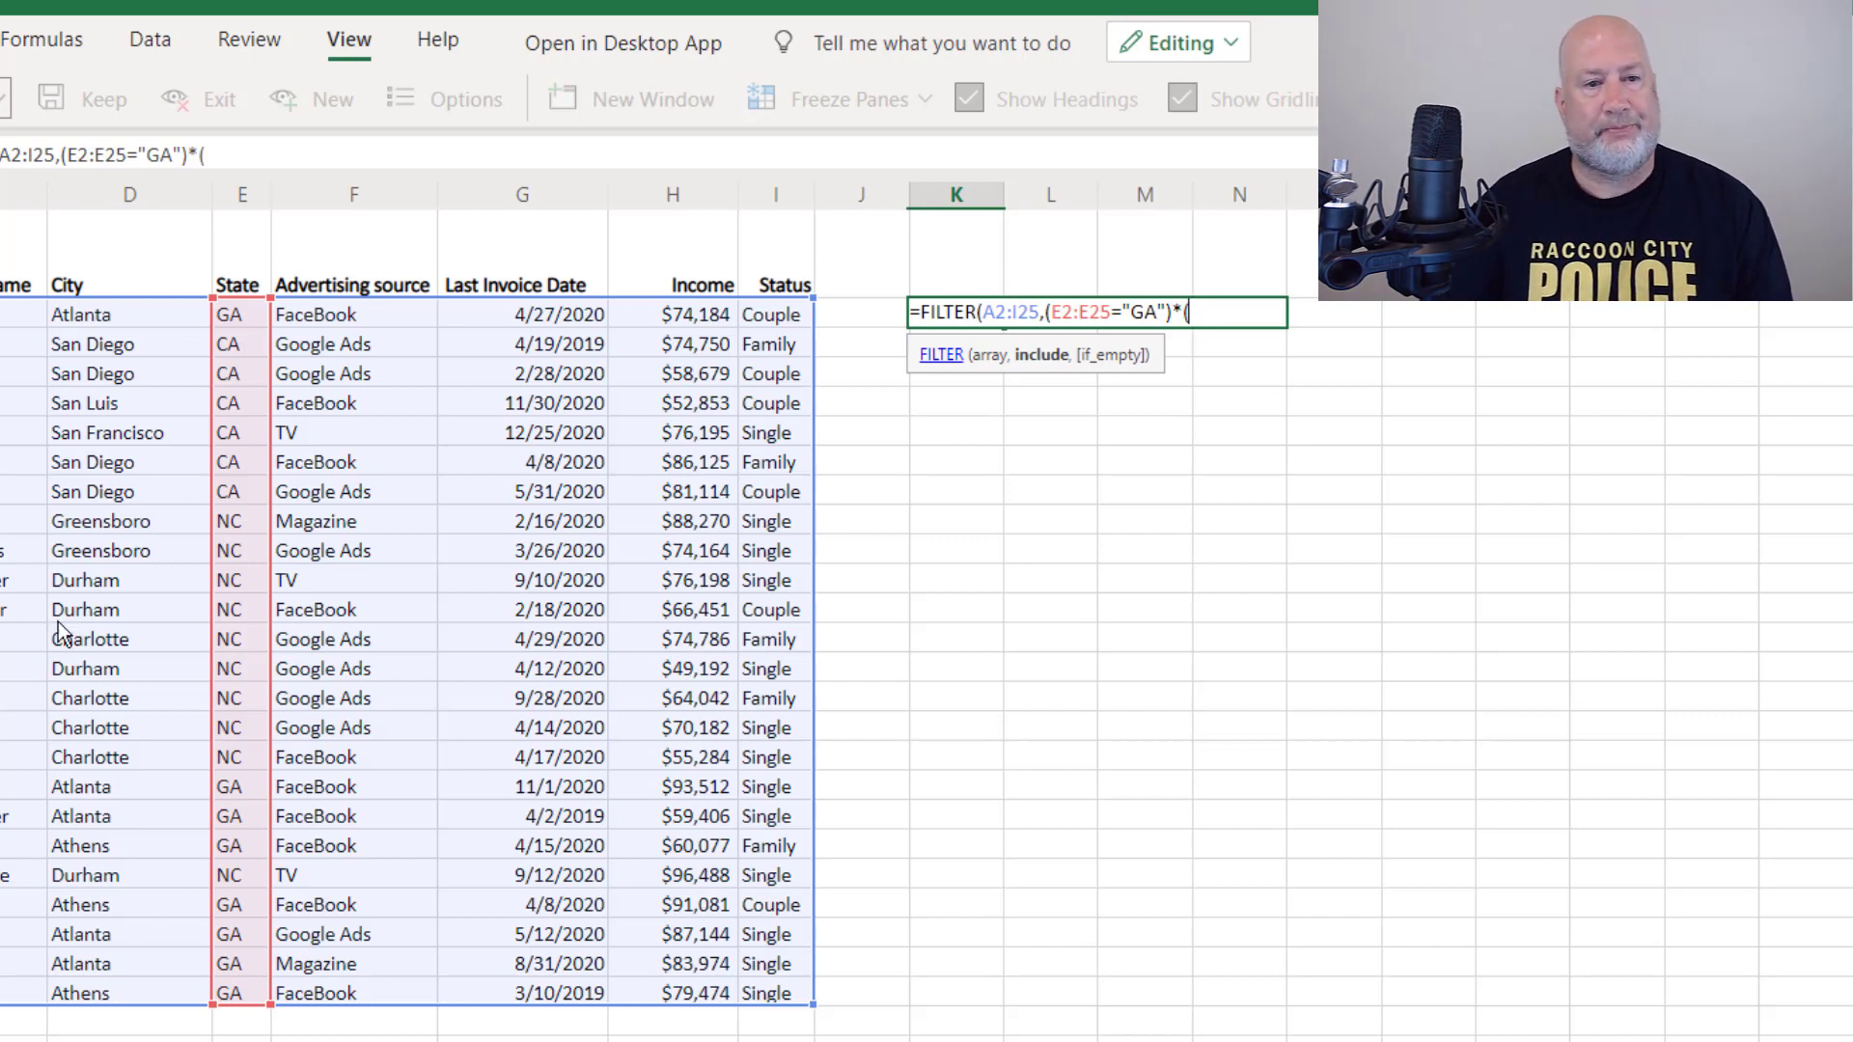
left_click_drag(125, 315, 124, 982)
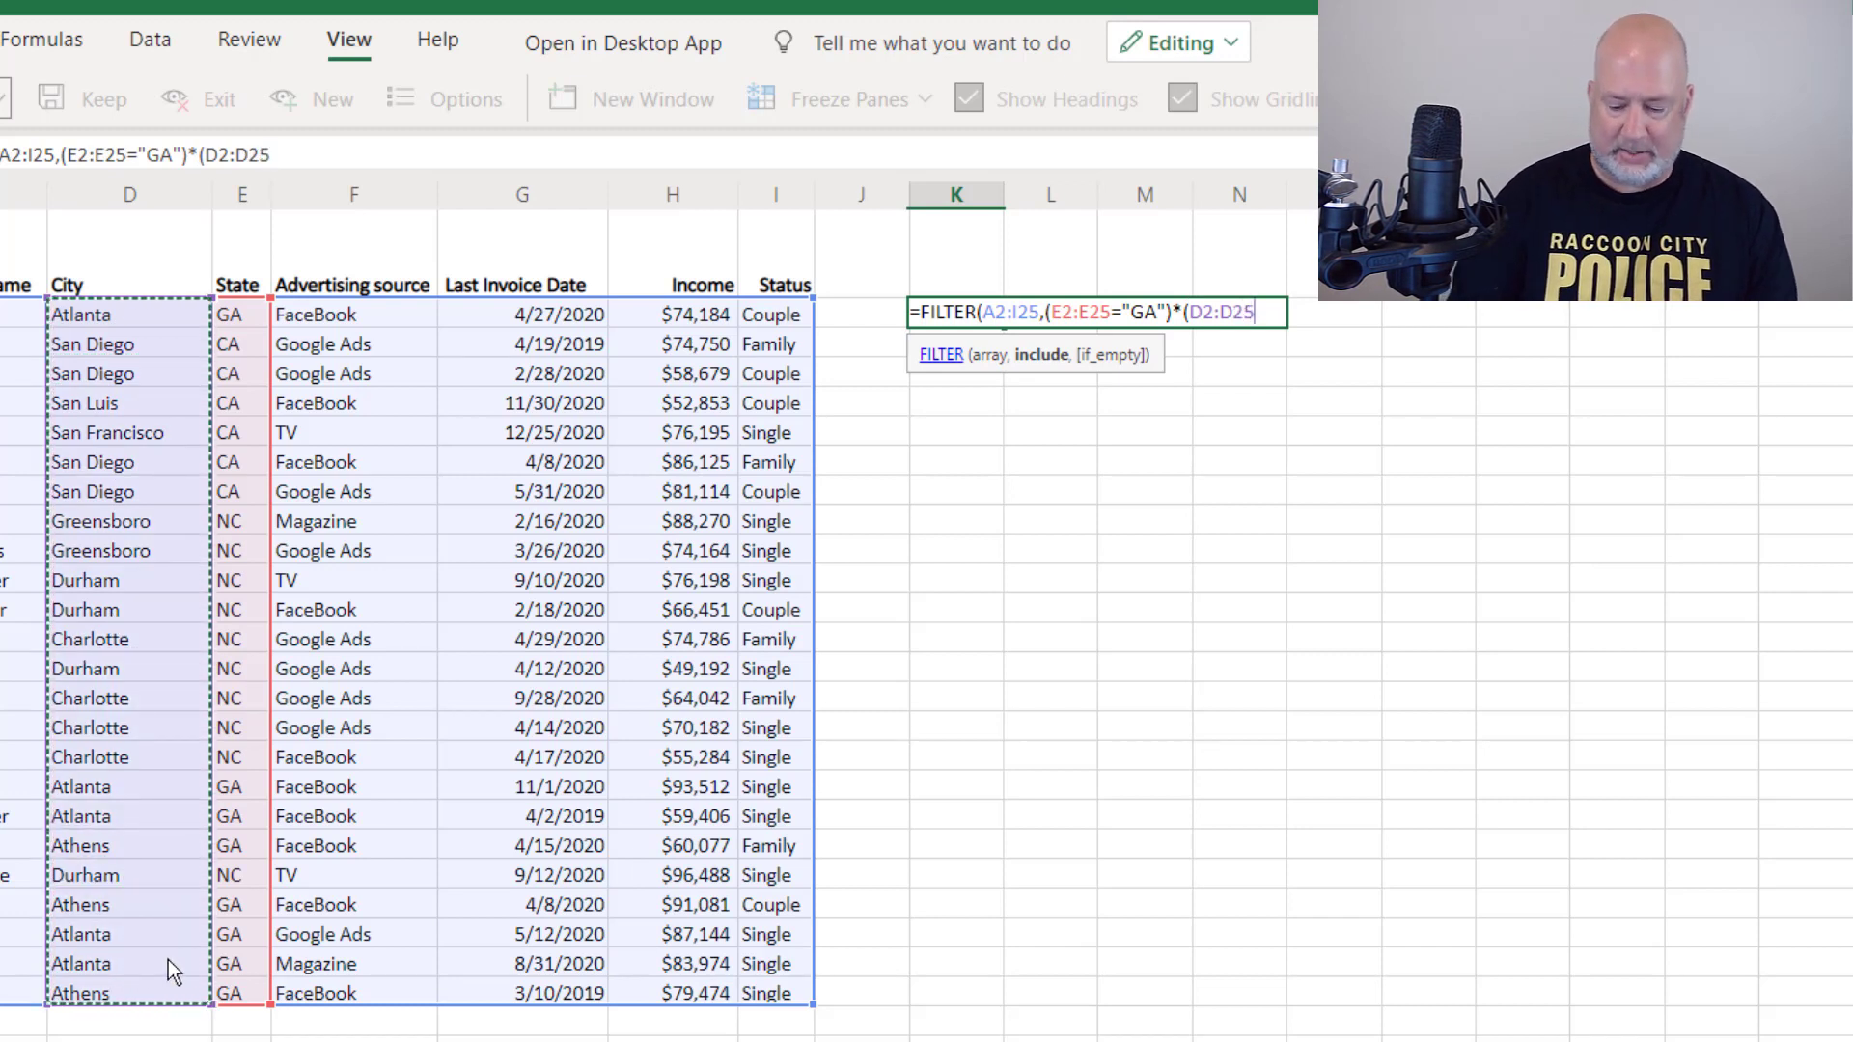
type("=\"atlanta")
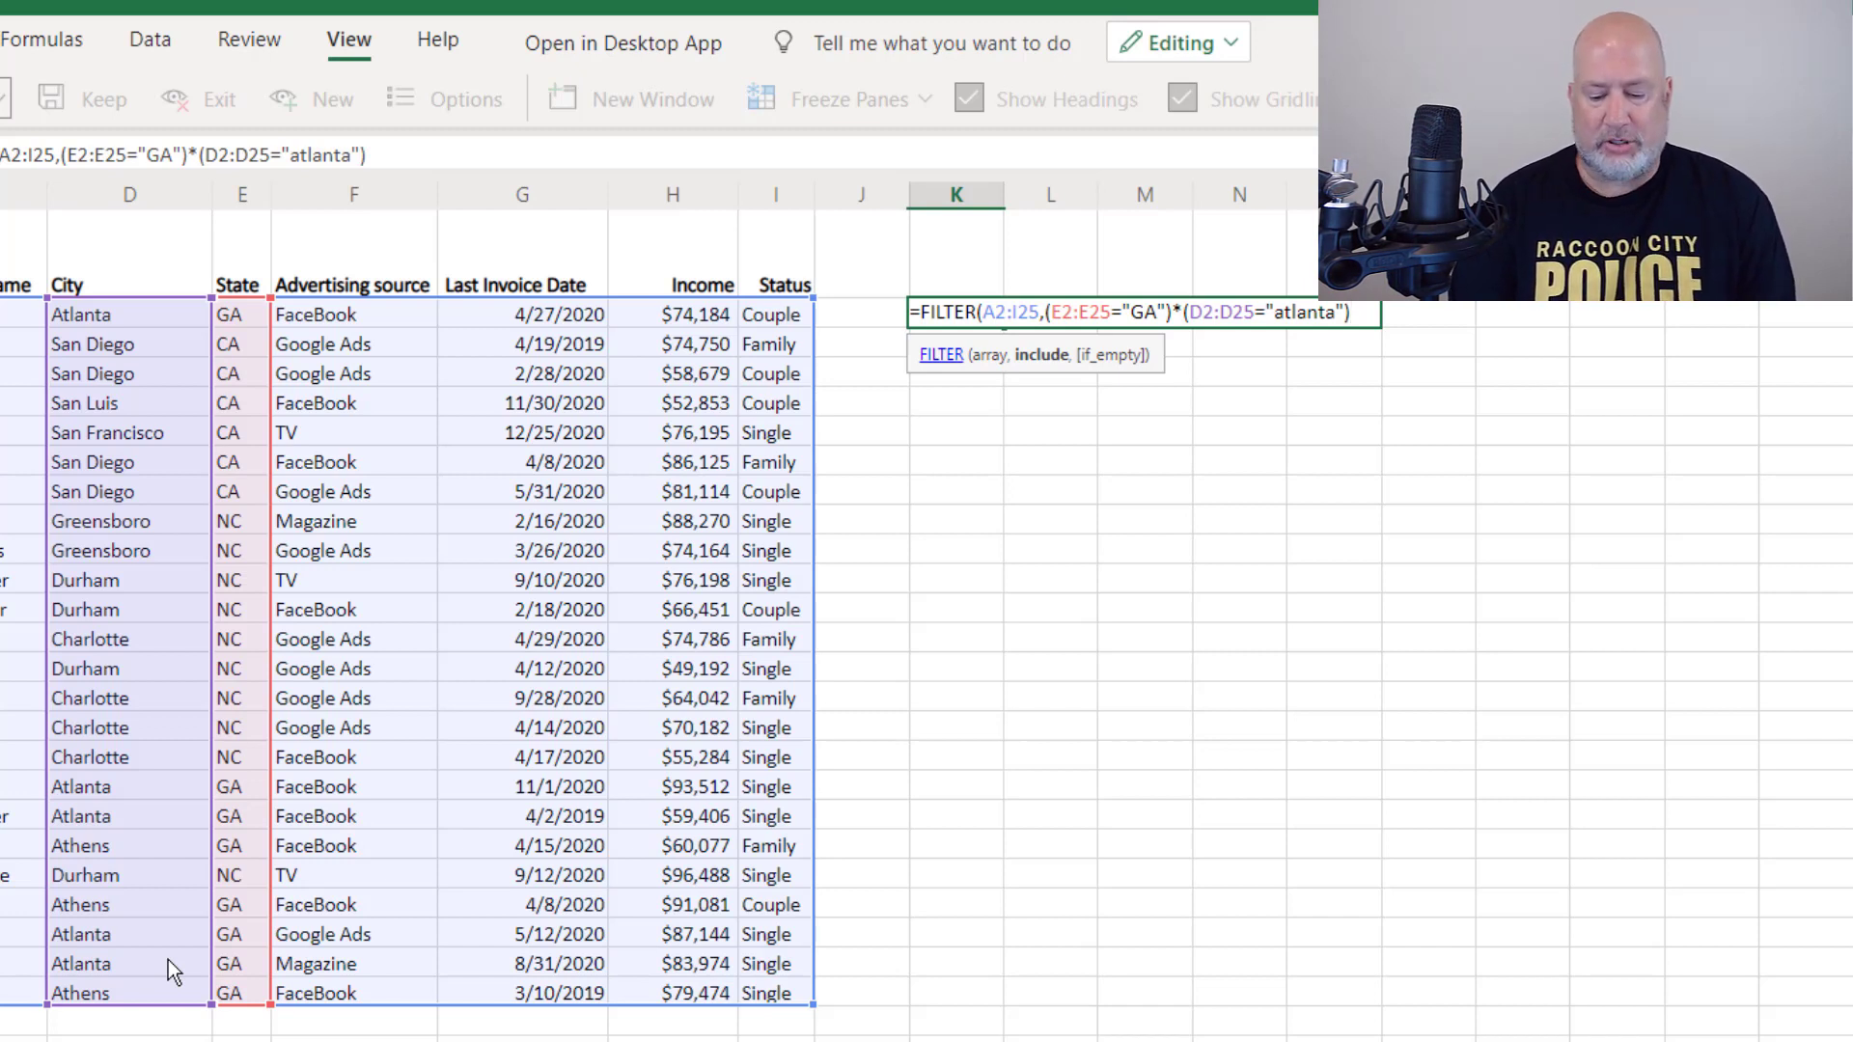
type(")")
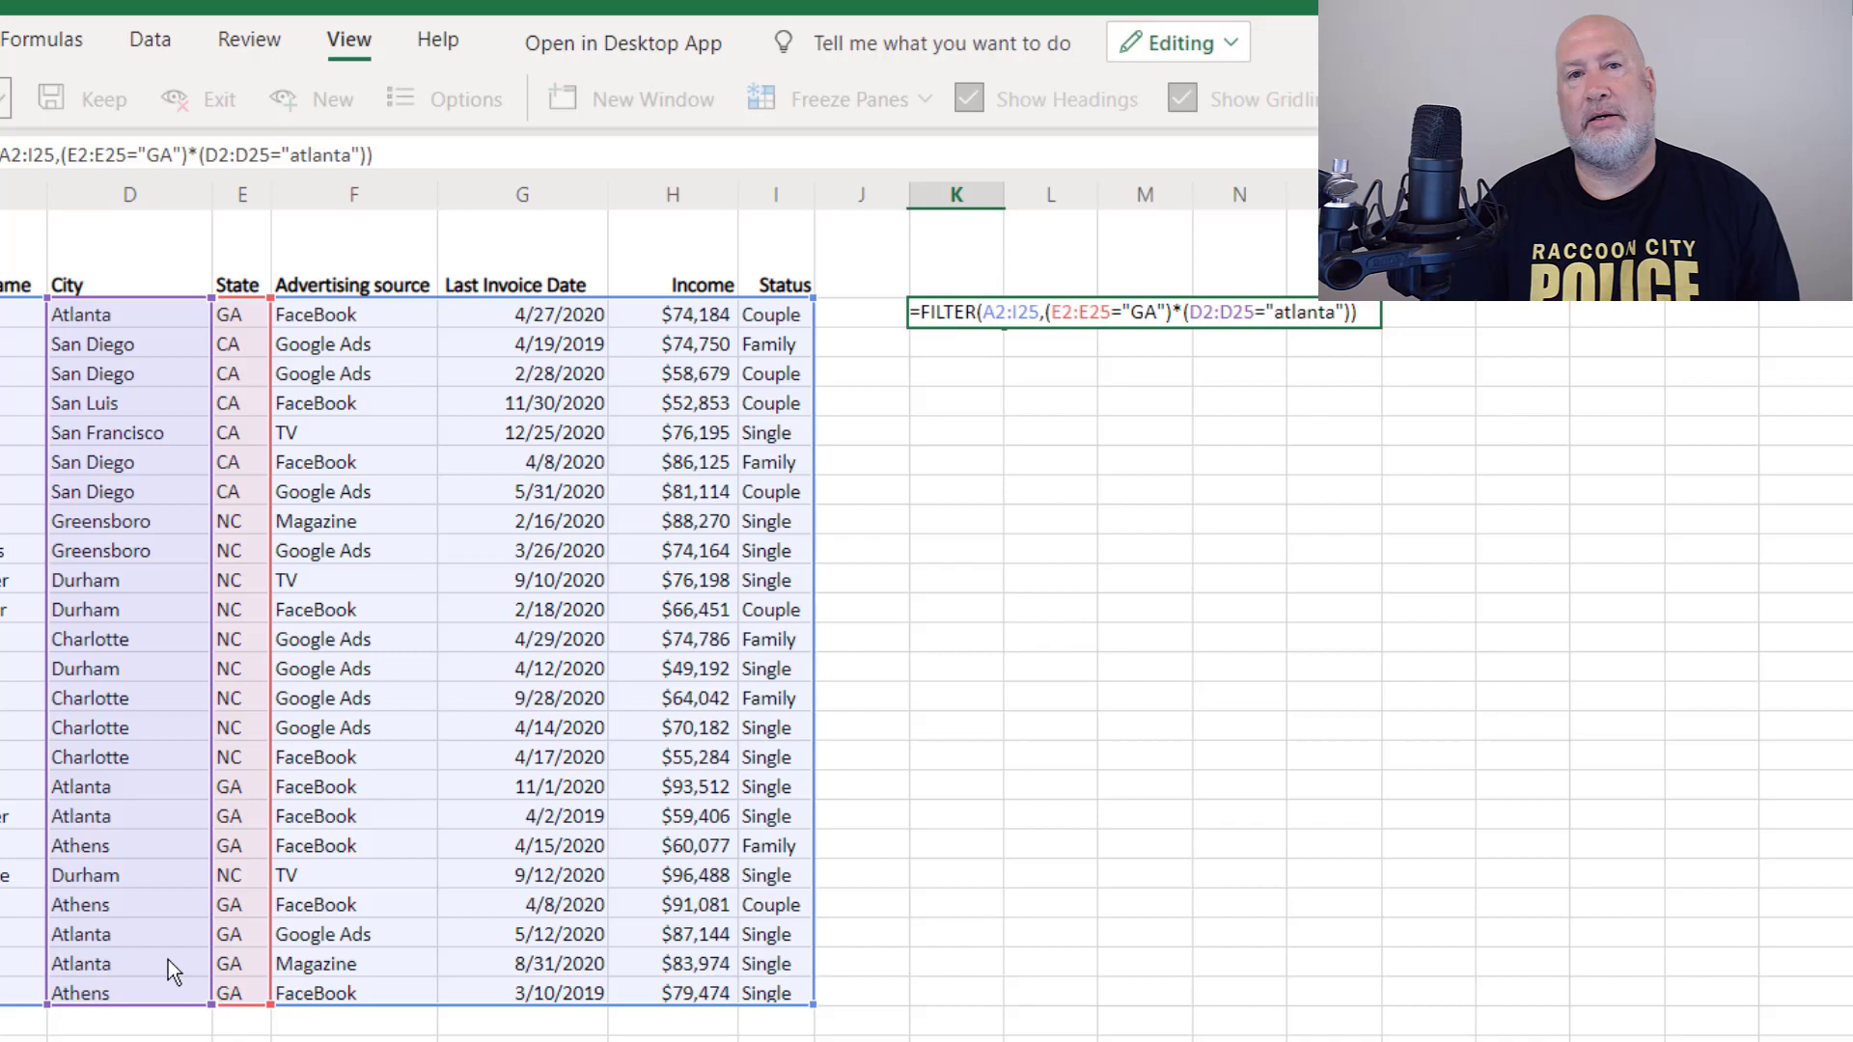
key("Return")
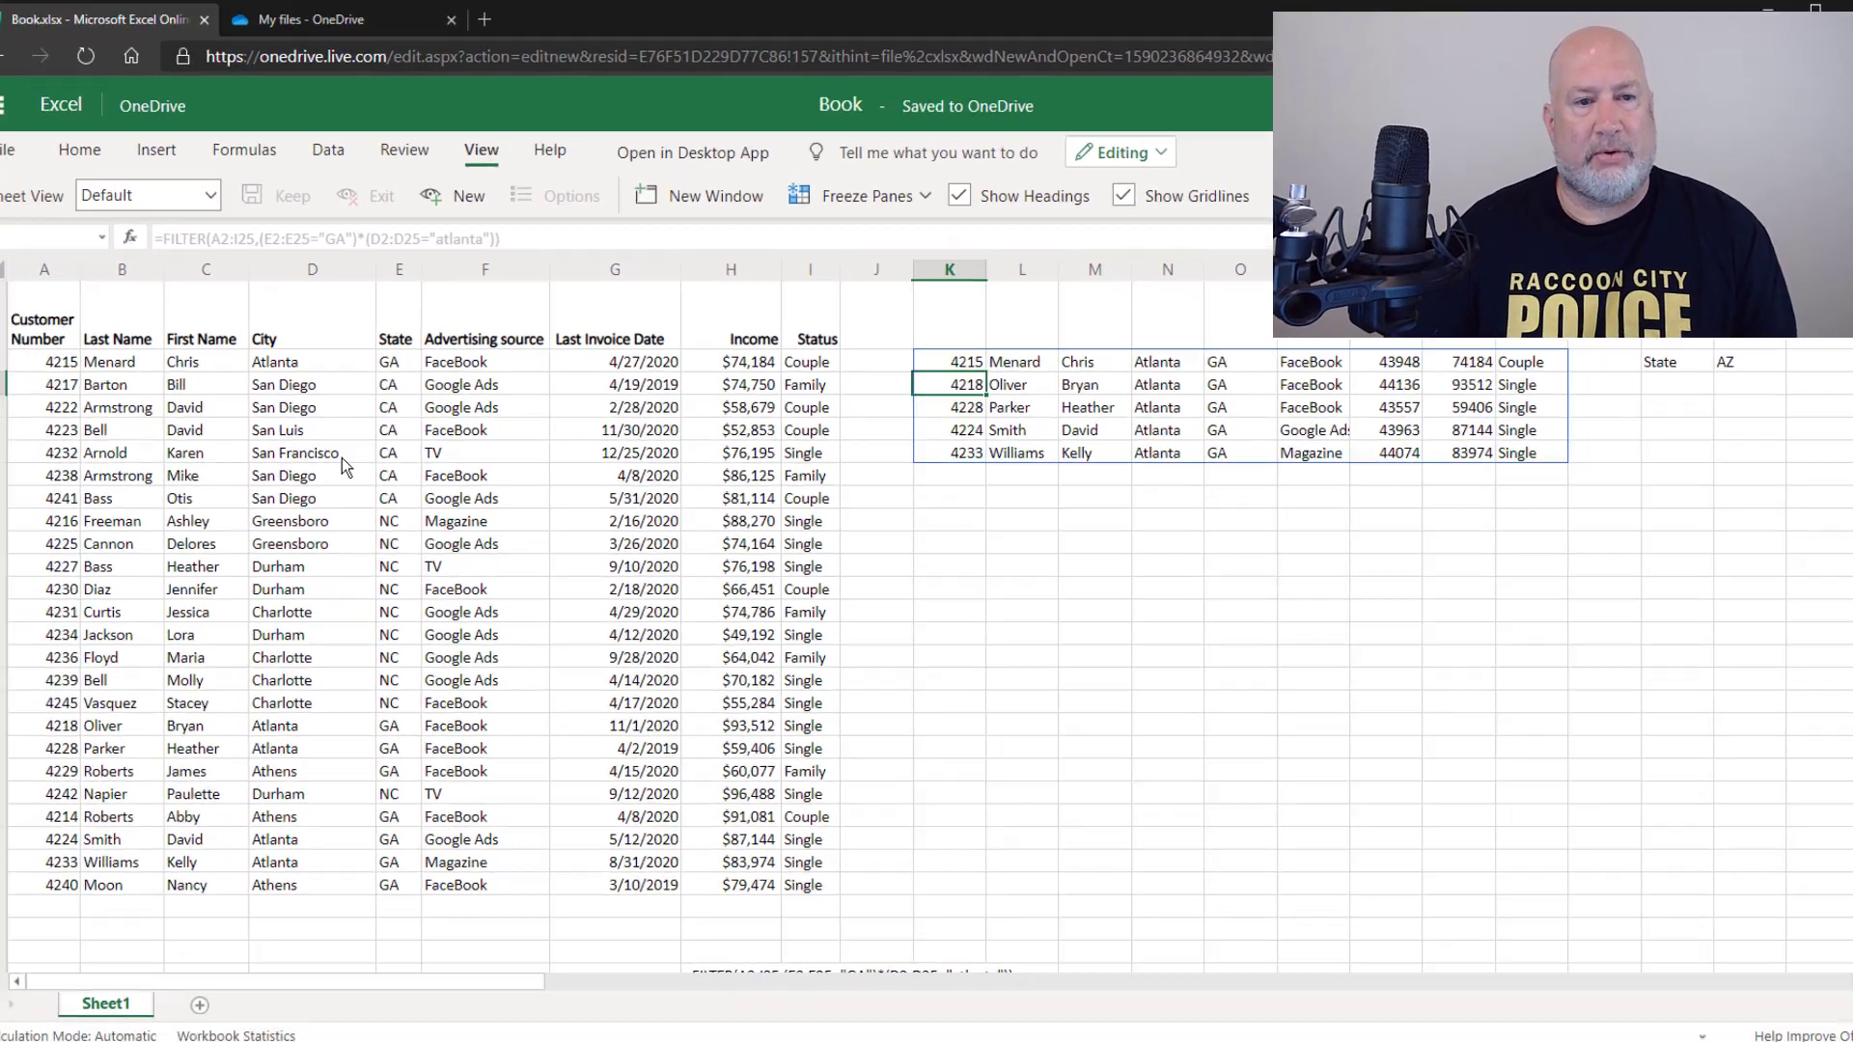
Select a cell in the customer data and bring up the Data tab's sorting commands.
left_click(372, 366)
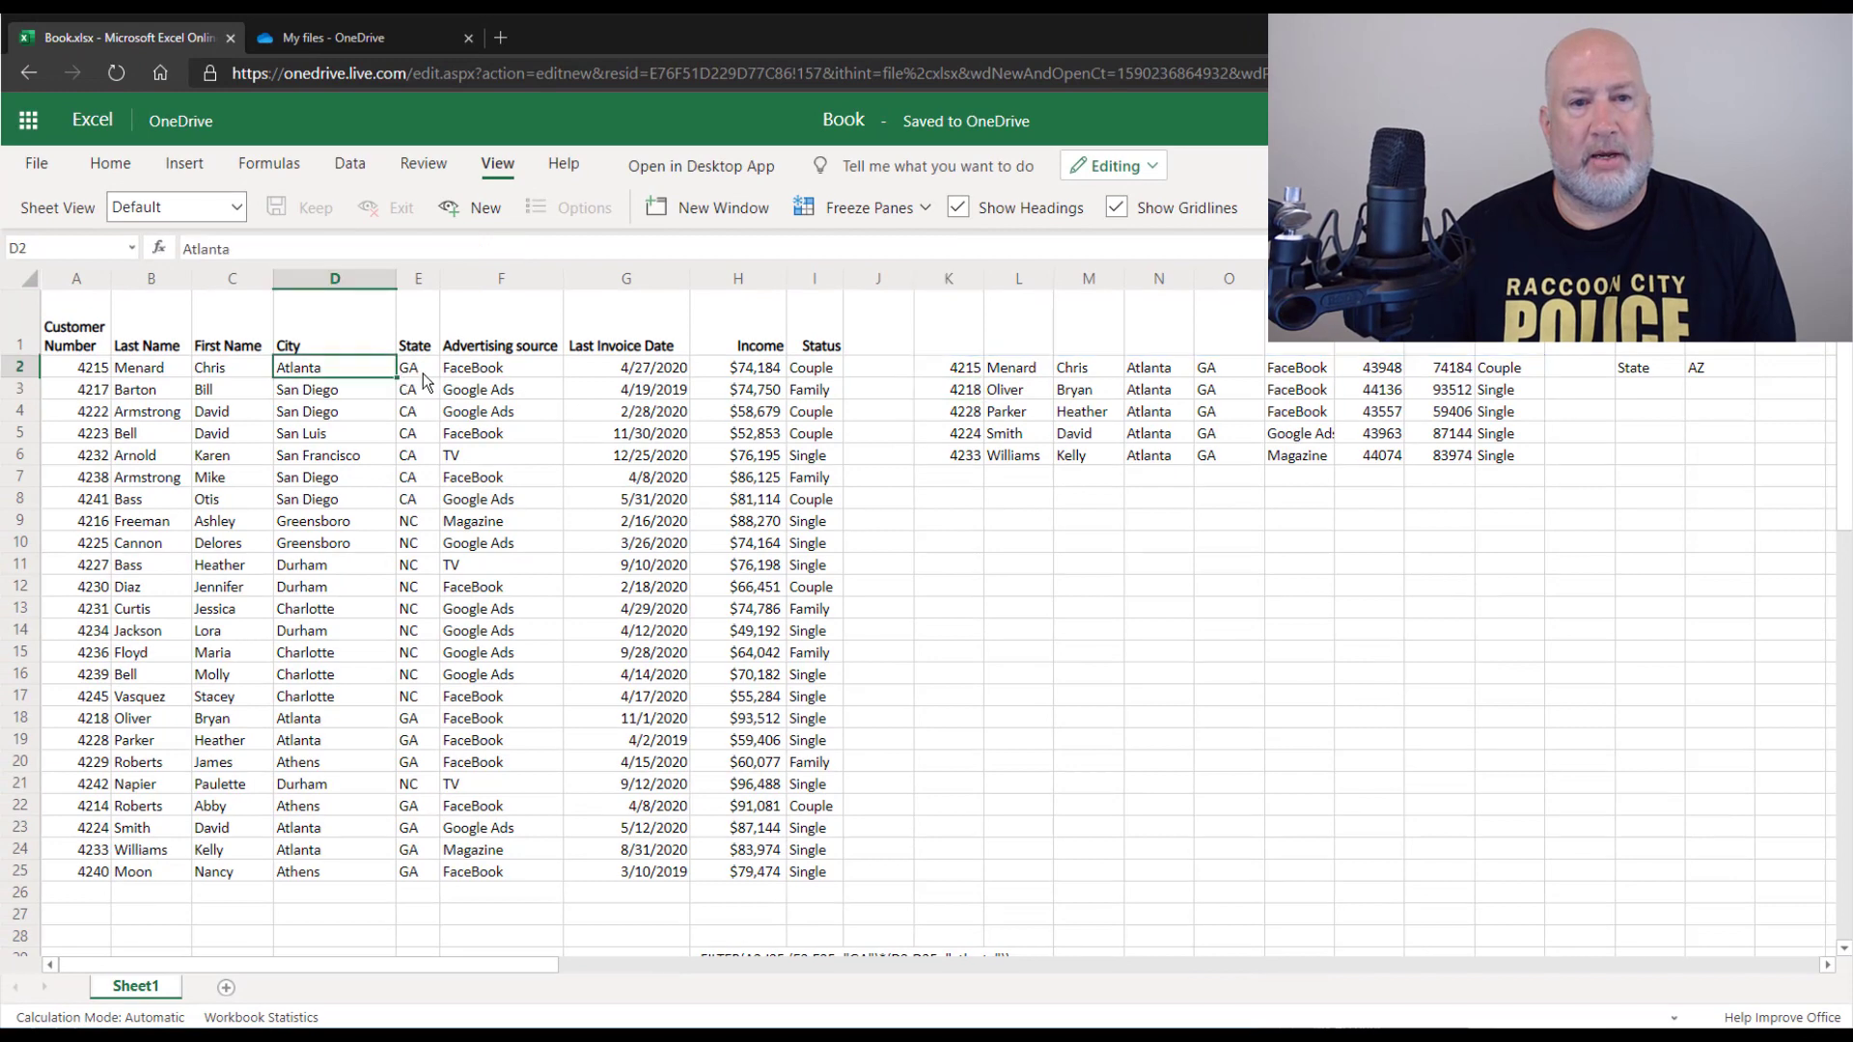
left_click(423, 373)
left_click(361, 169)
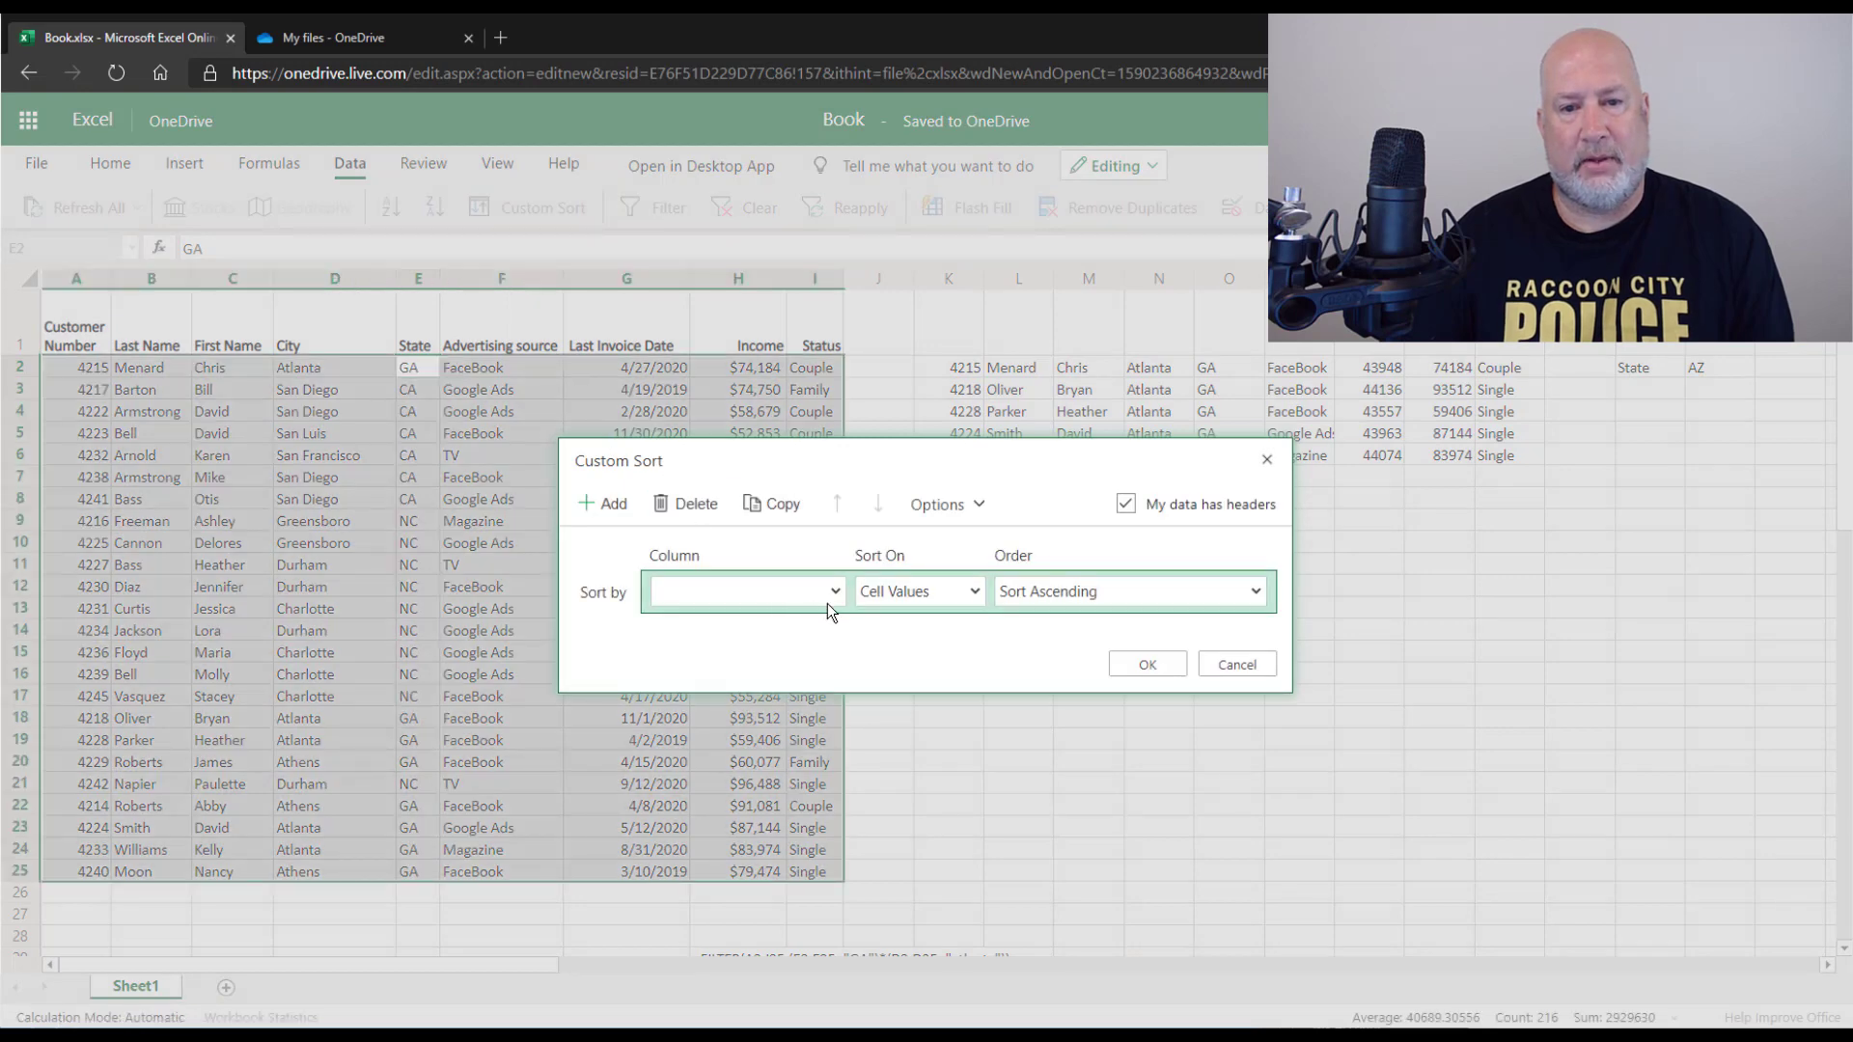
Apply a two-level ascending sort: State first, then City.
left_click(835, 592)
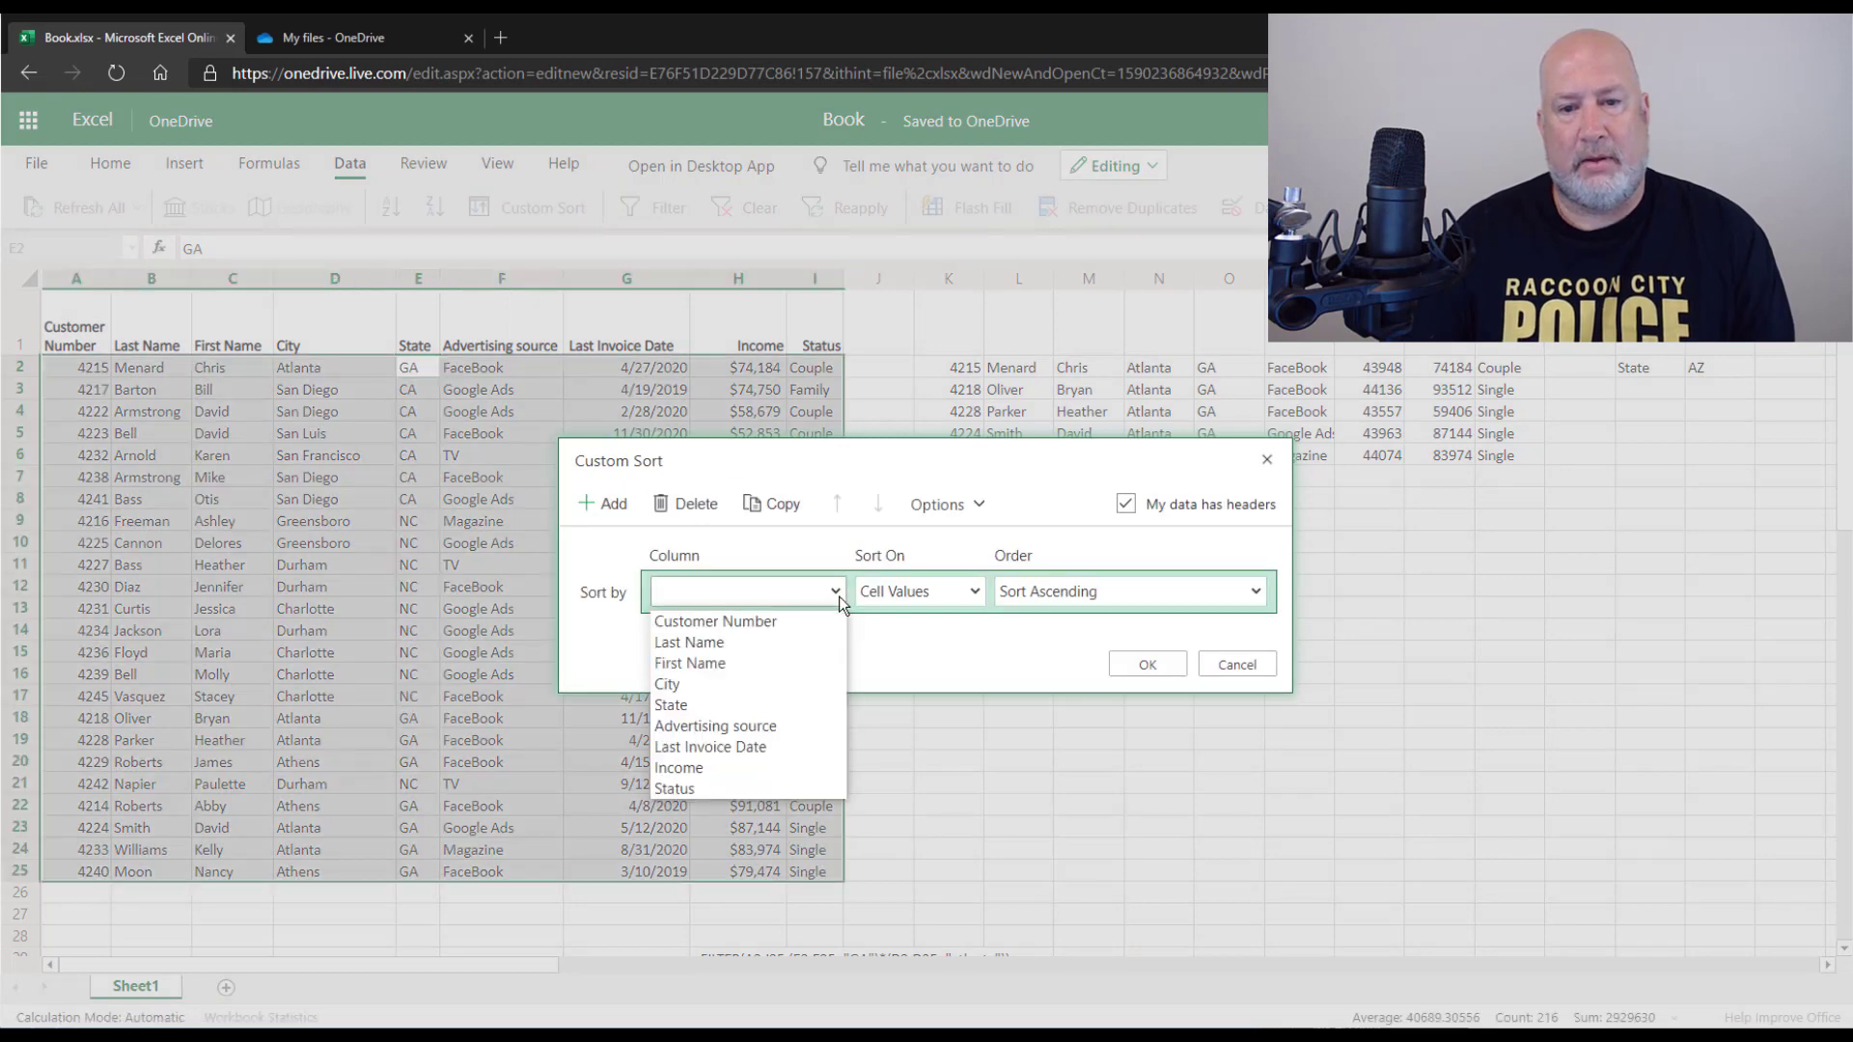
left_click(712, 701)
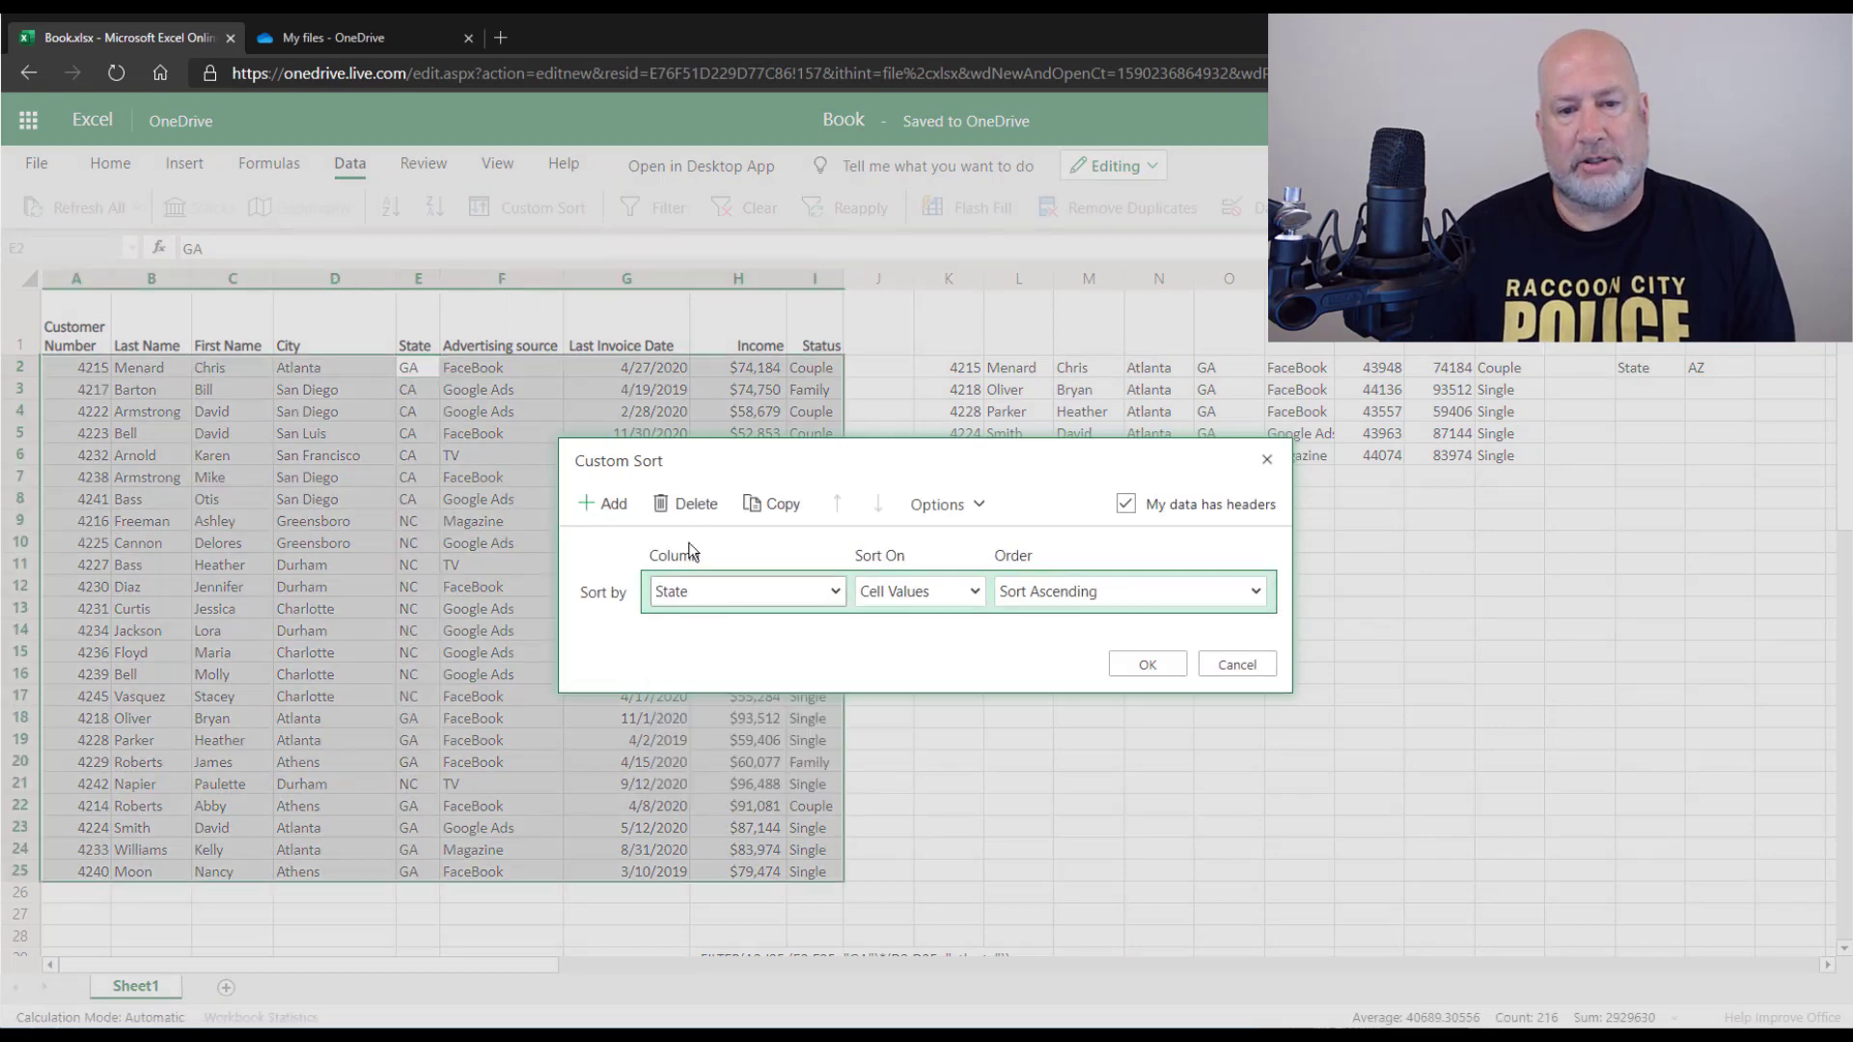
left_click(616, 504)
left_click(834, 636)
left_click(755, 731)
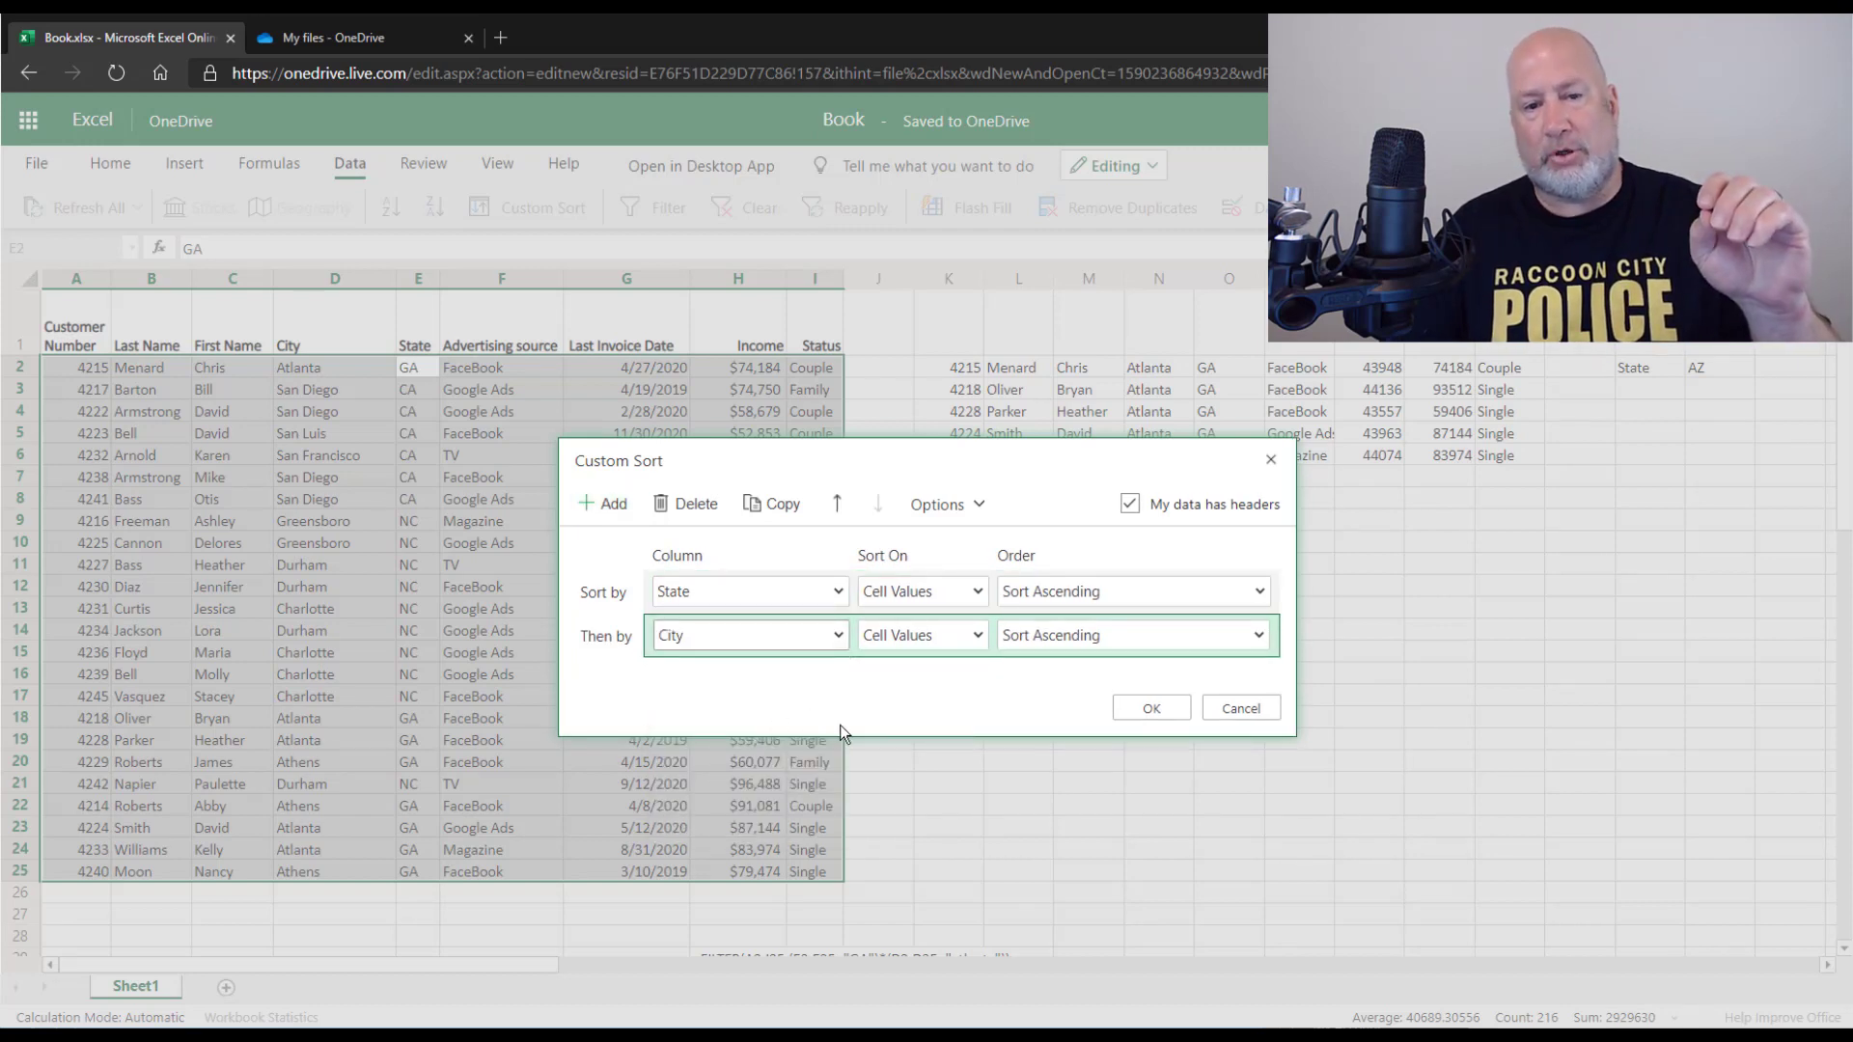
left_click(1148, 709)
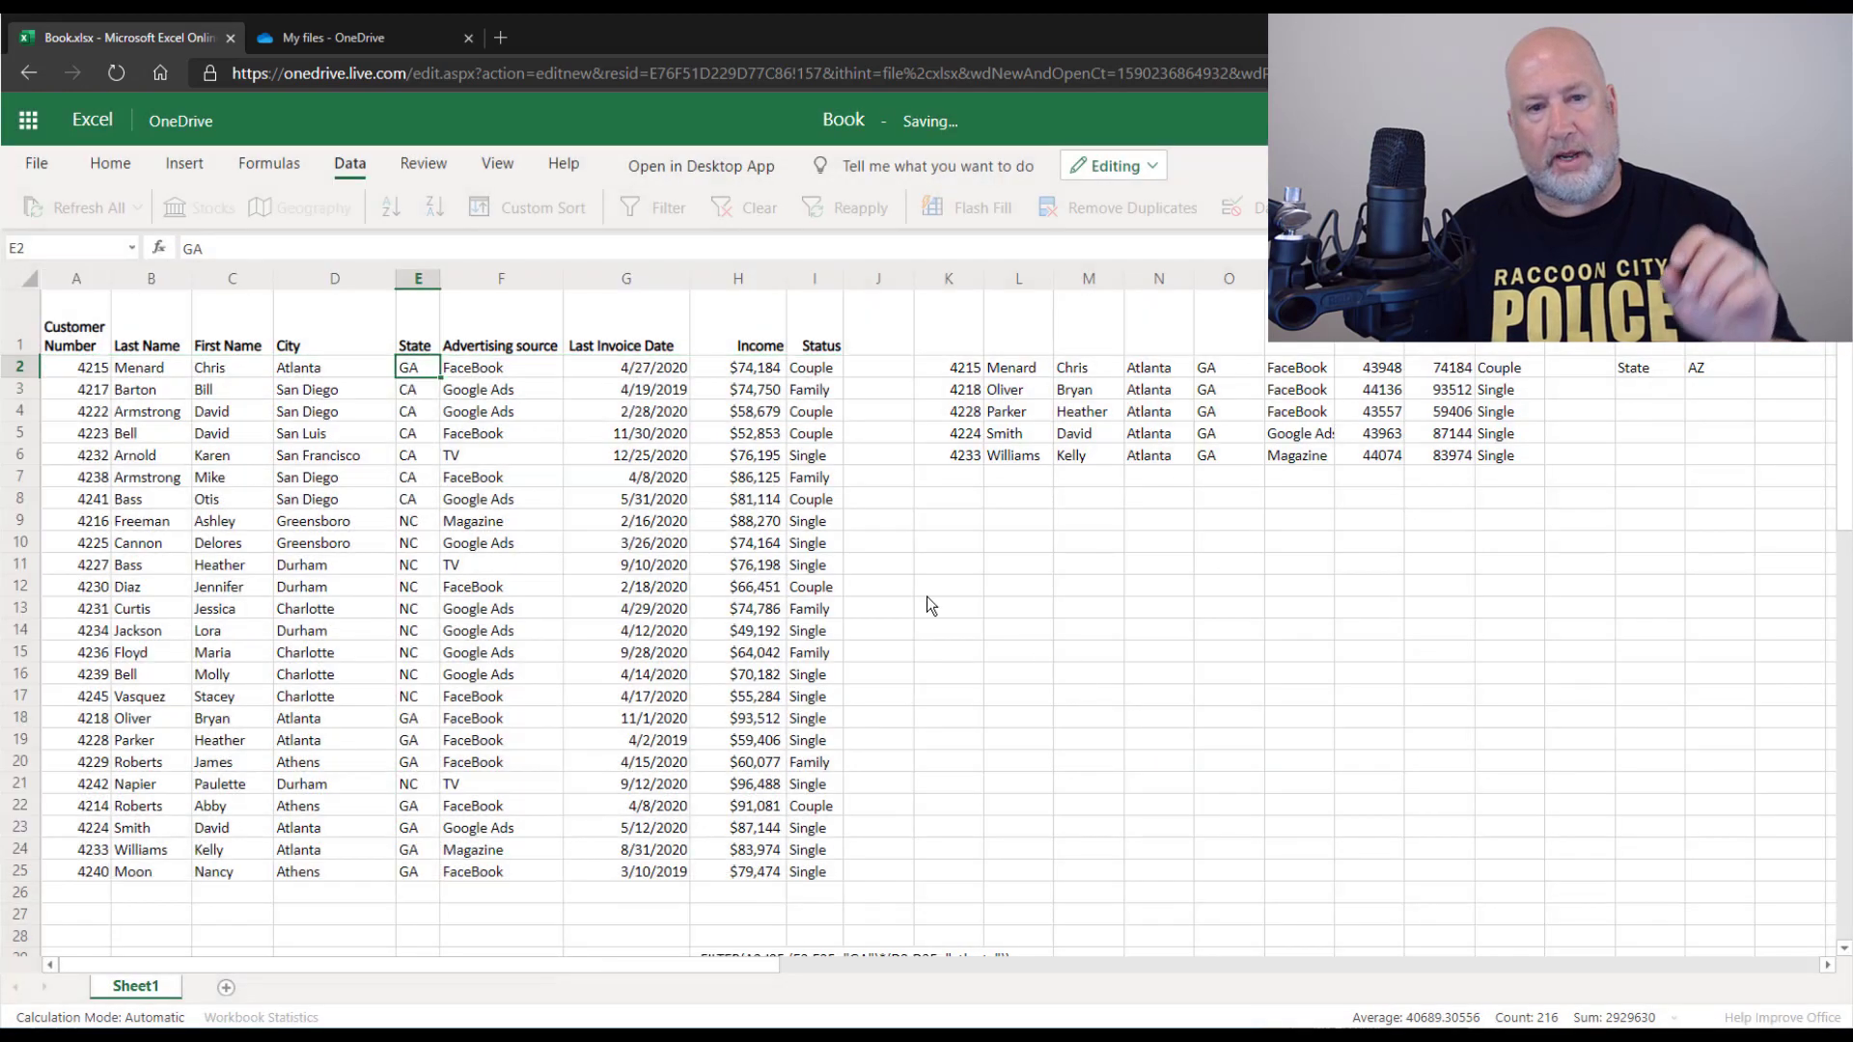
left_click(478, 566)
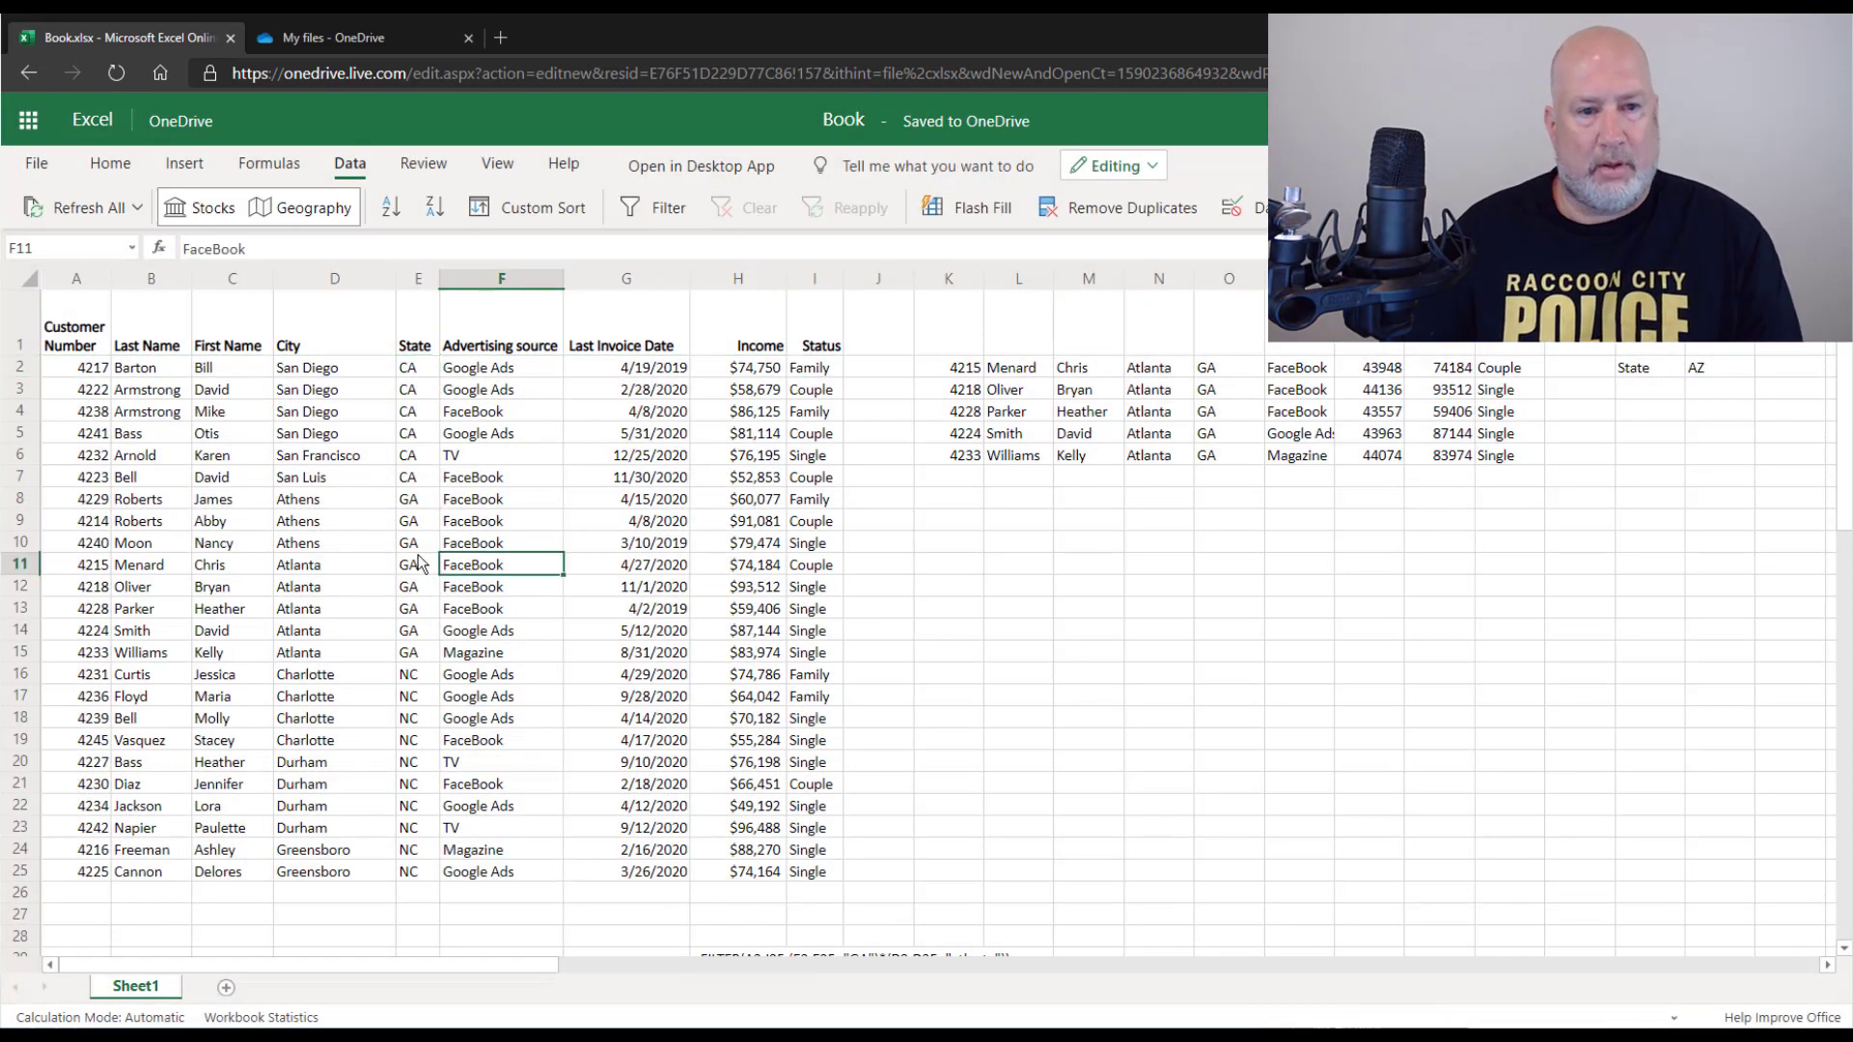
left_click(327, 500)
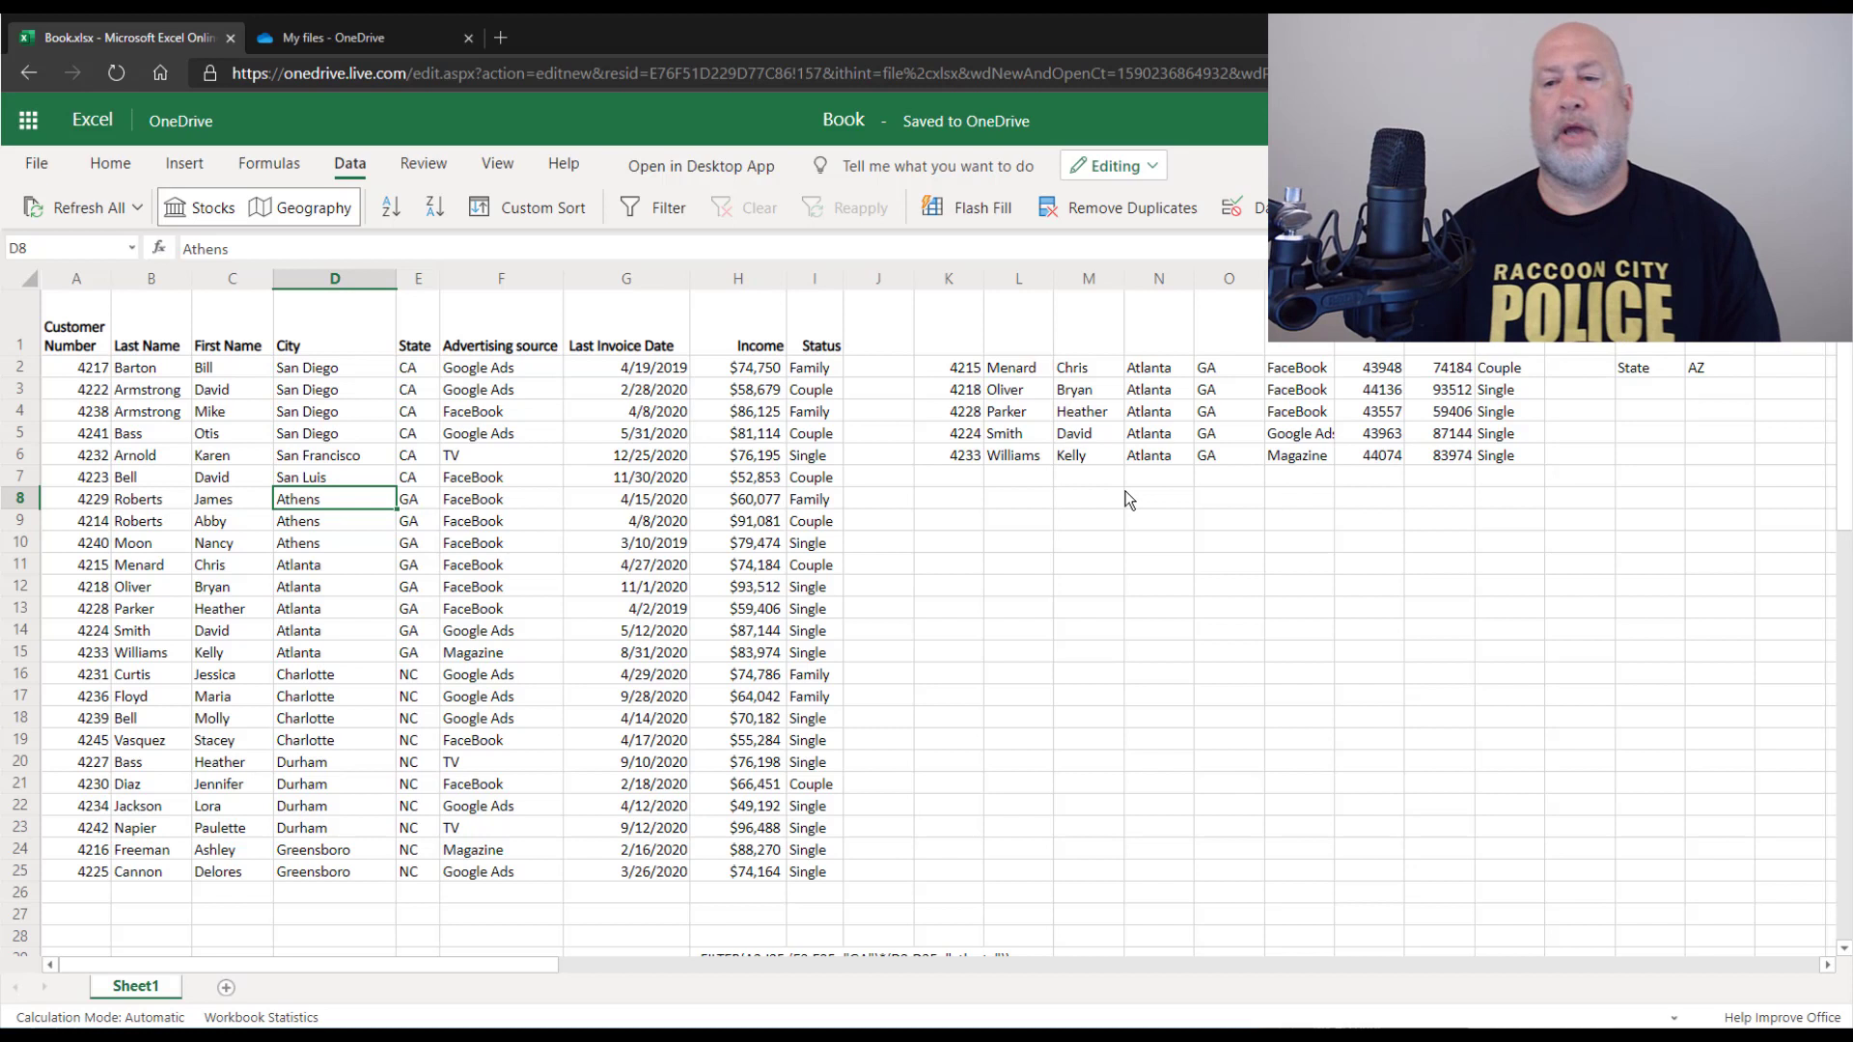
Enter GA in V2 and Atlanta in V3, with a City label beside Atlanta.
left_click(1714, 373)
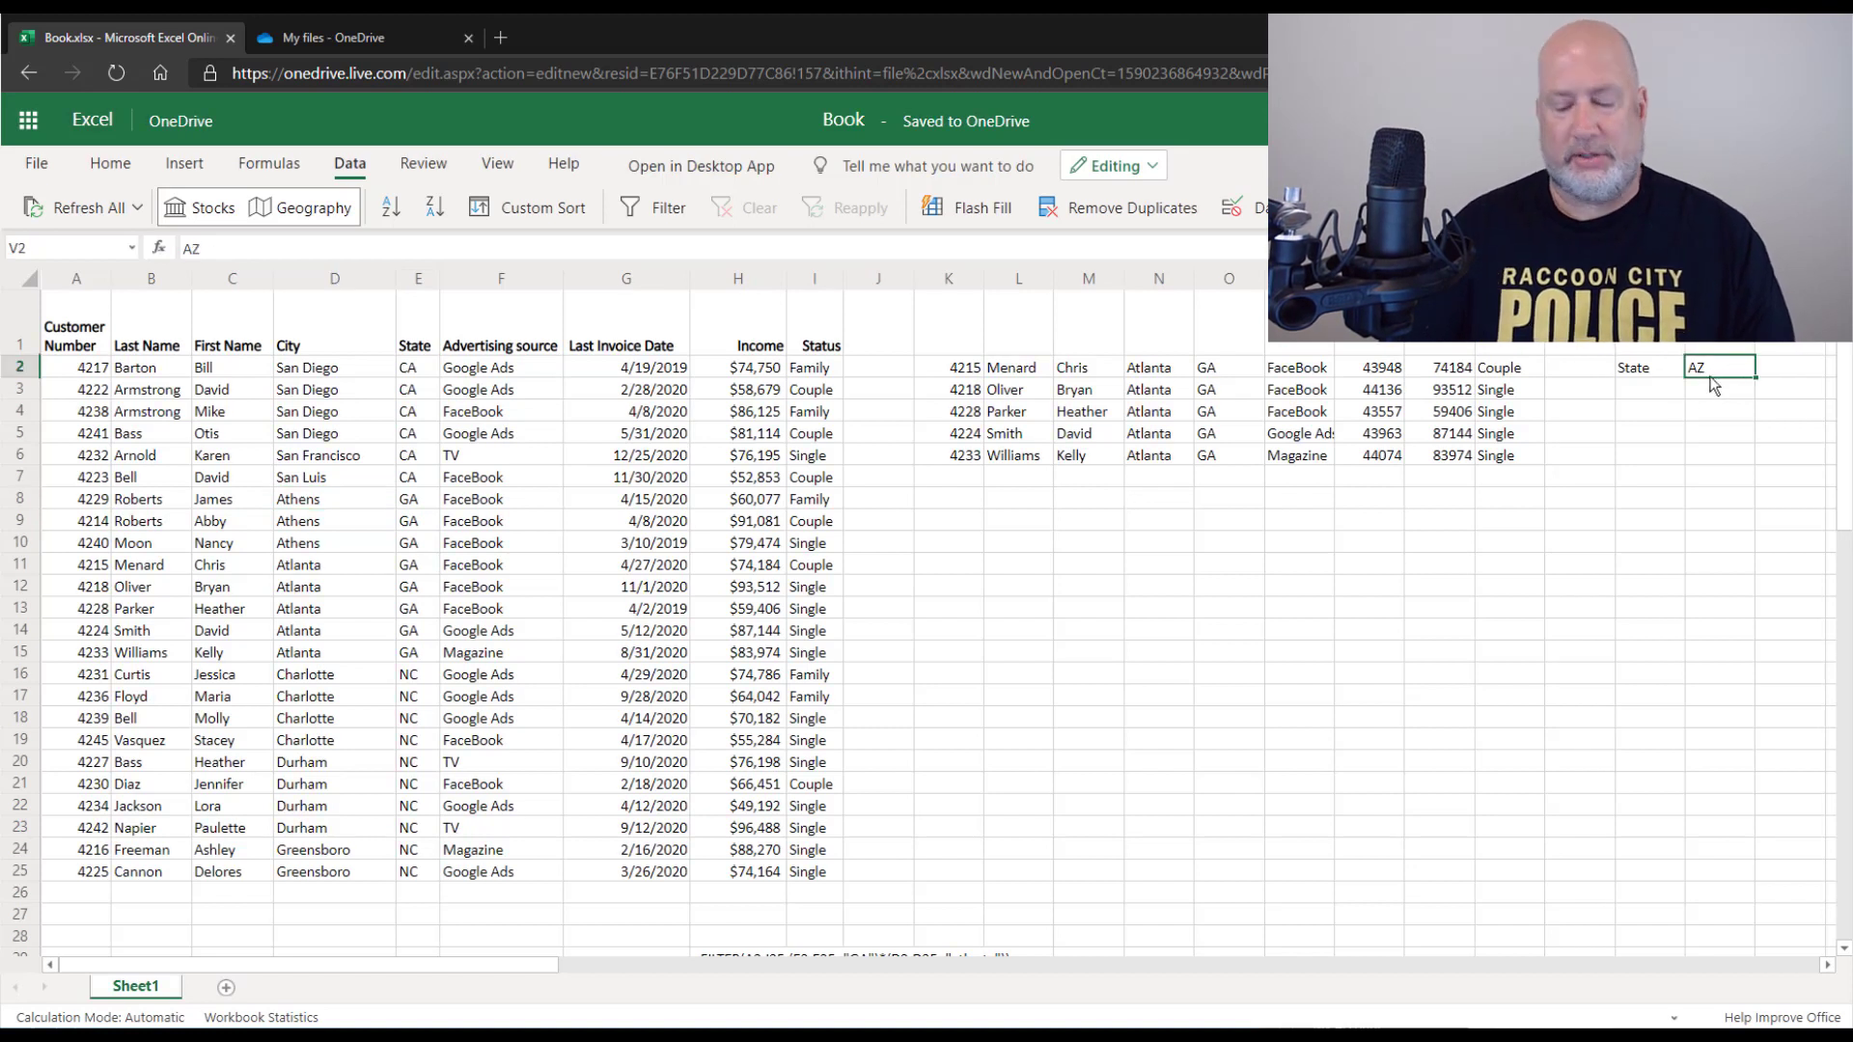
type("GA")
key("Return")
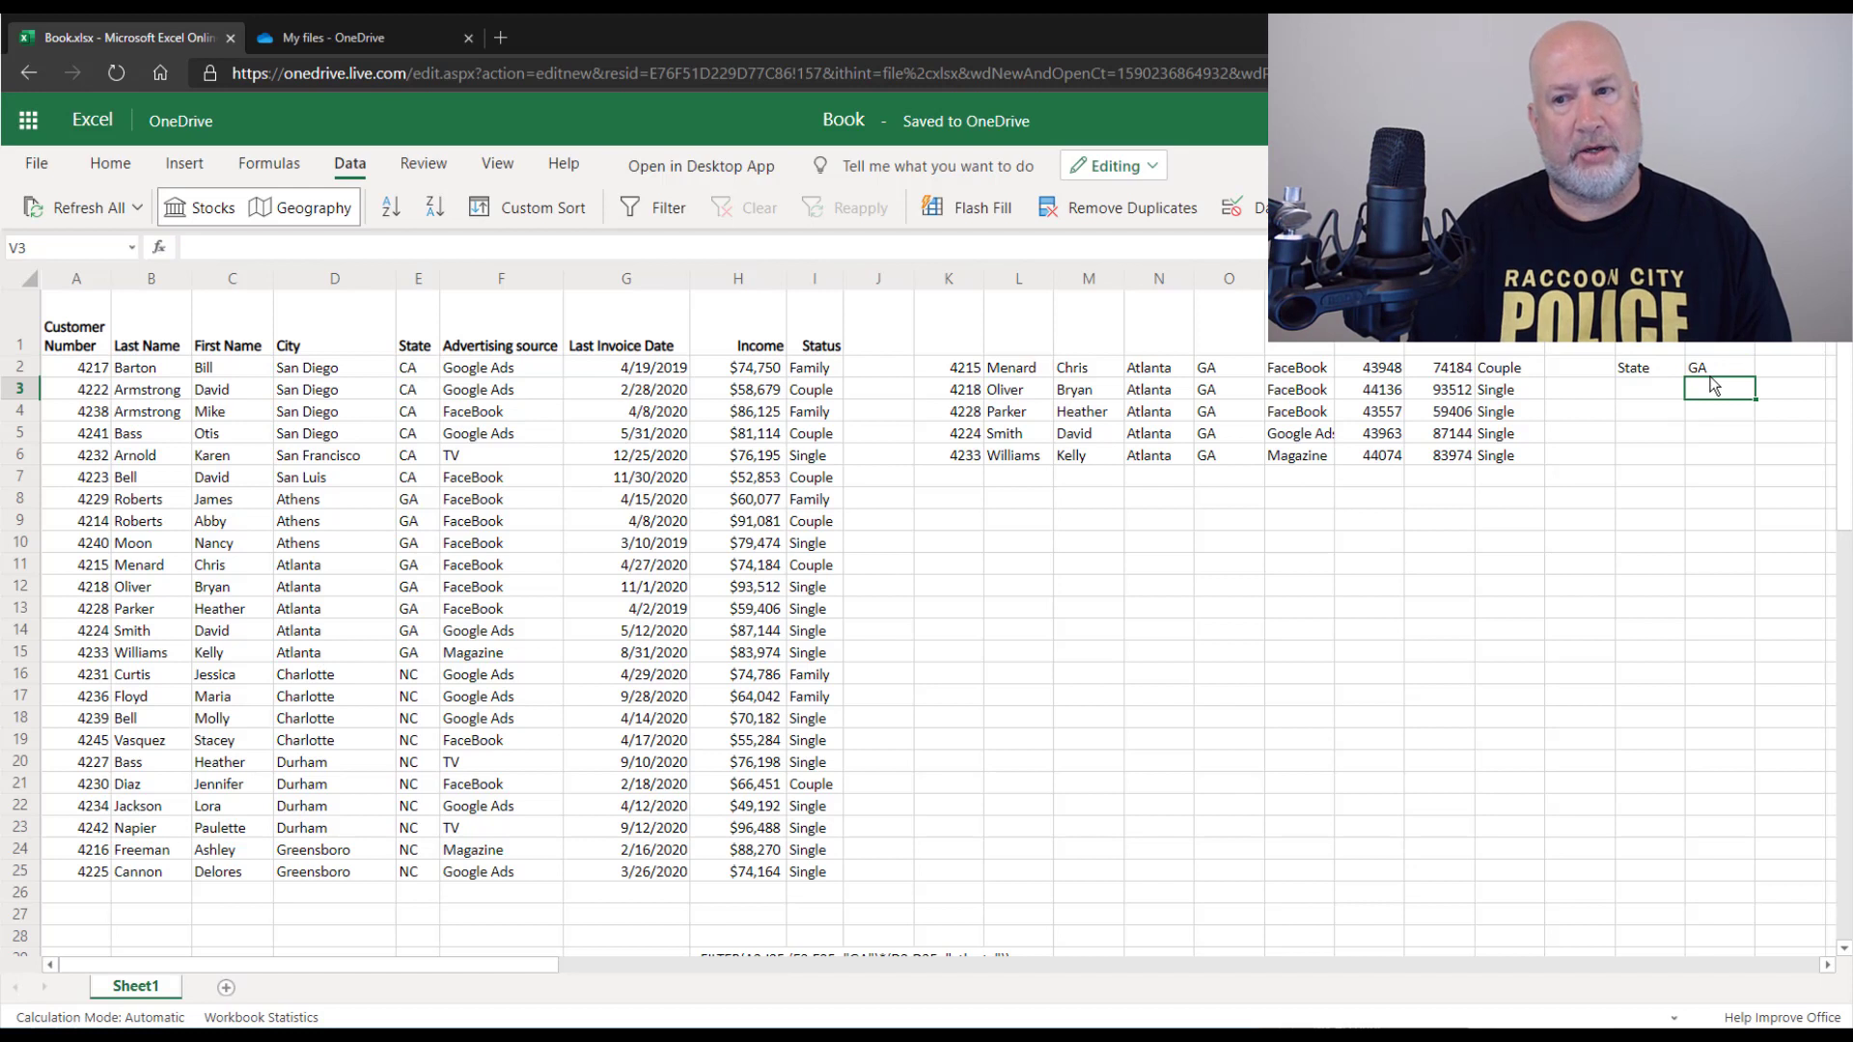
type("Atlanta")
key("Return")
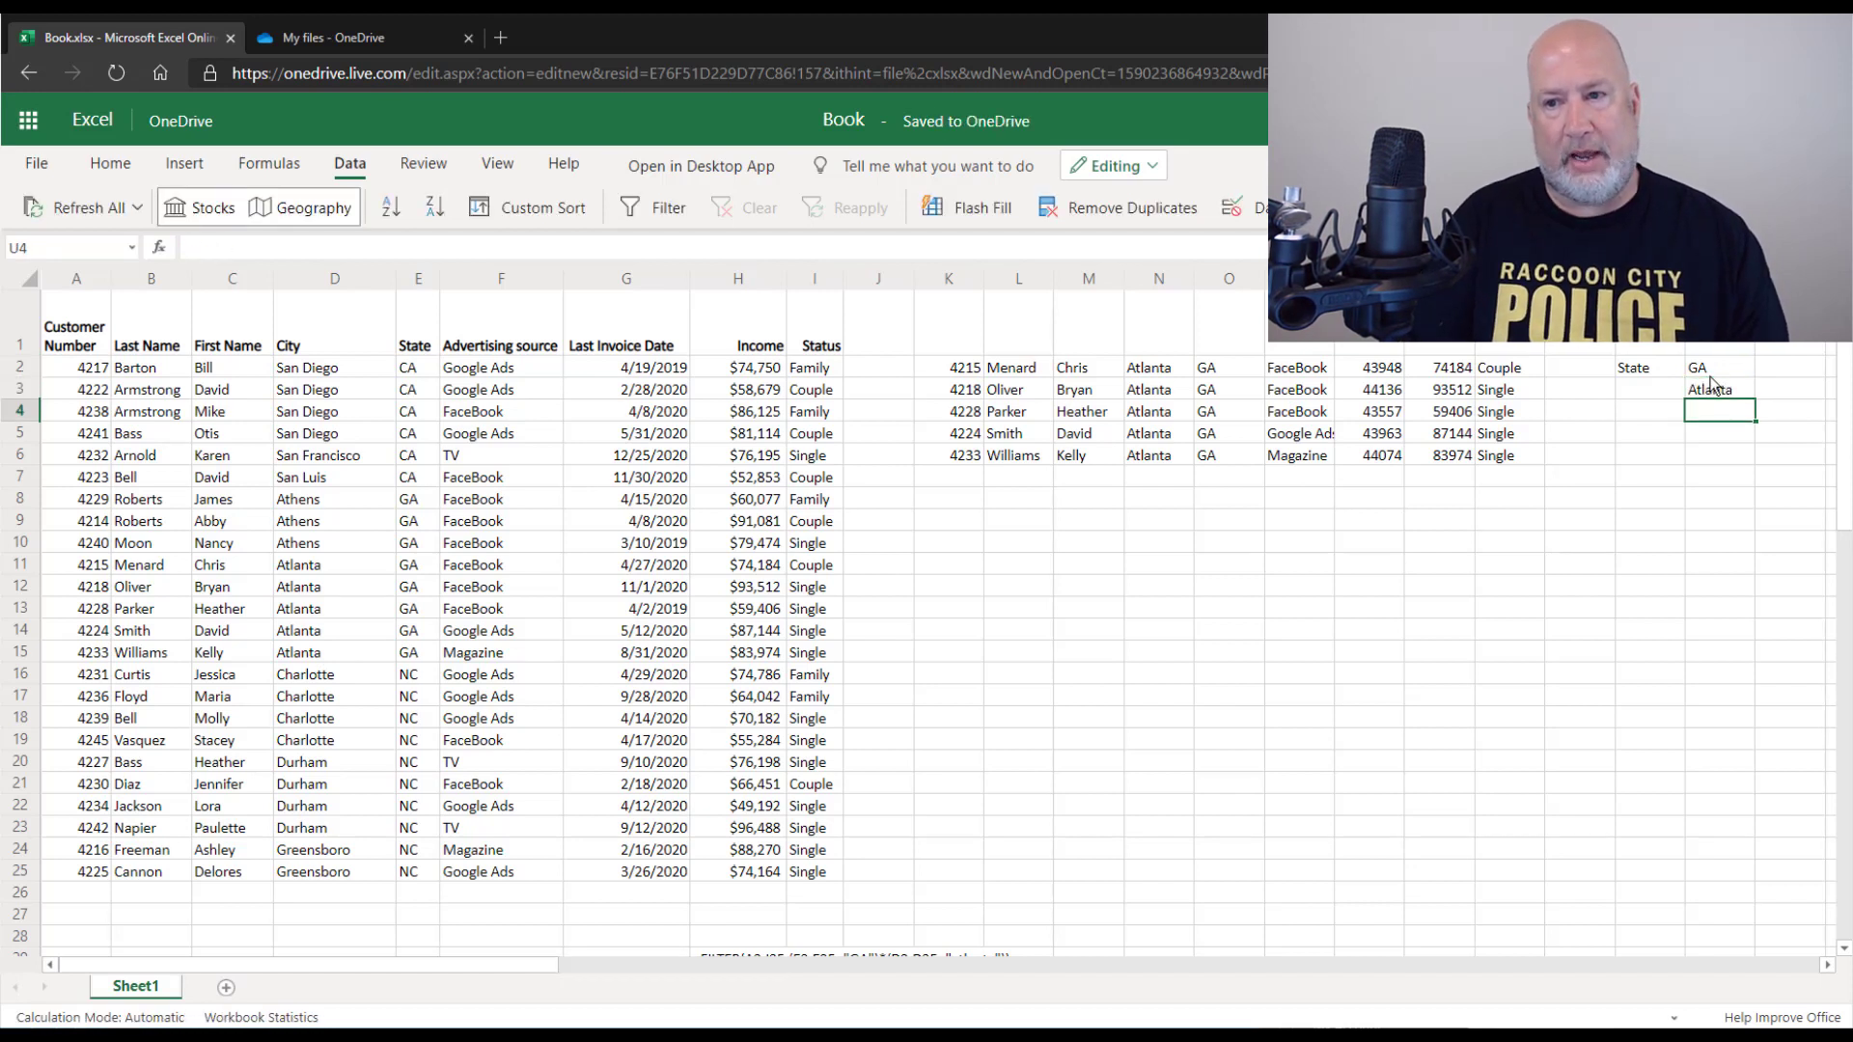
key("Up")
key("Left")
type("City")
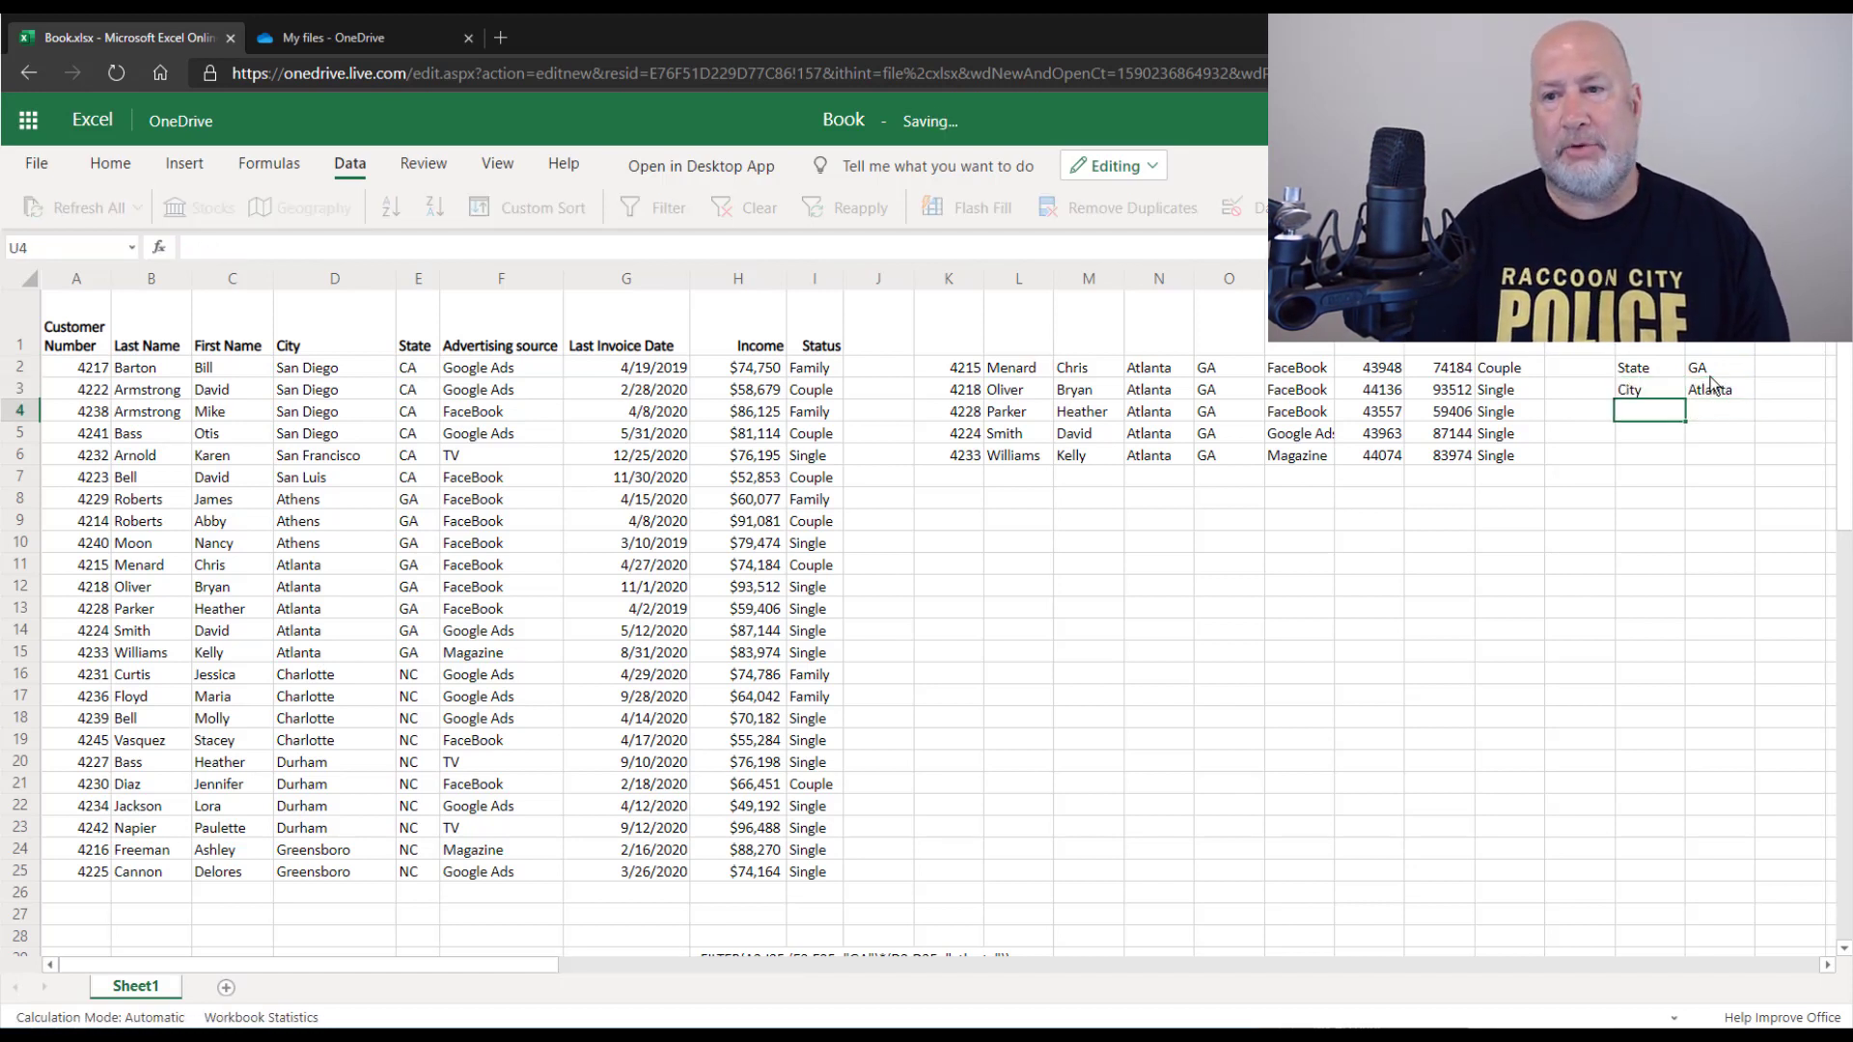
key("Return")
Change K2 to =FILTER(A2:I25,(E2:E25=V2)*(D2:D25=V3)), replacing the hard-coded GA and atlanta.
left_click(965, 374)
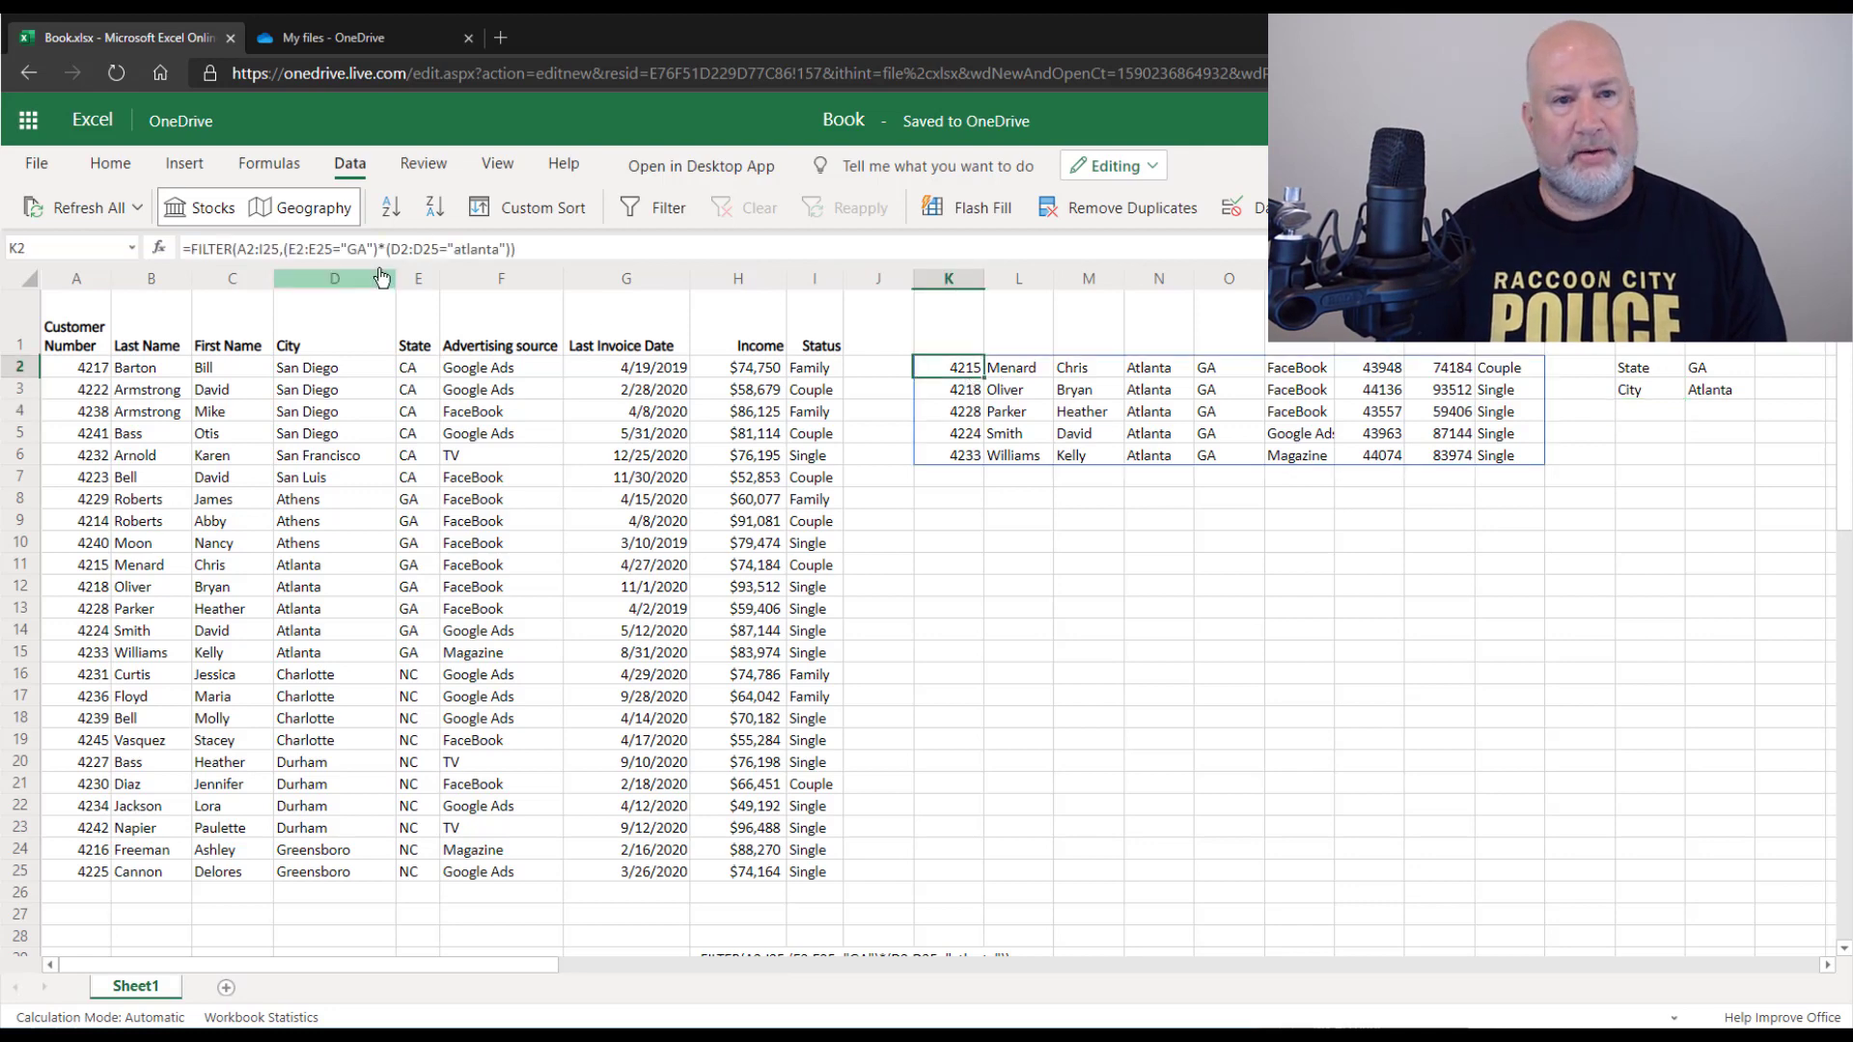
key("F2")
key("BackSpace")
key("BackSpace")
key("BackSpace")
key("BackSpace")
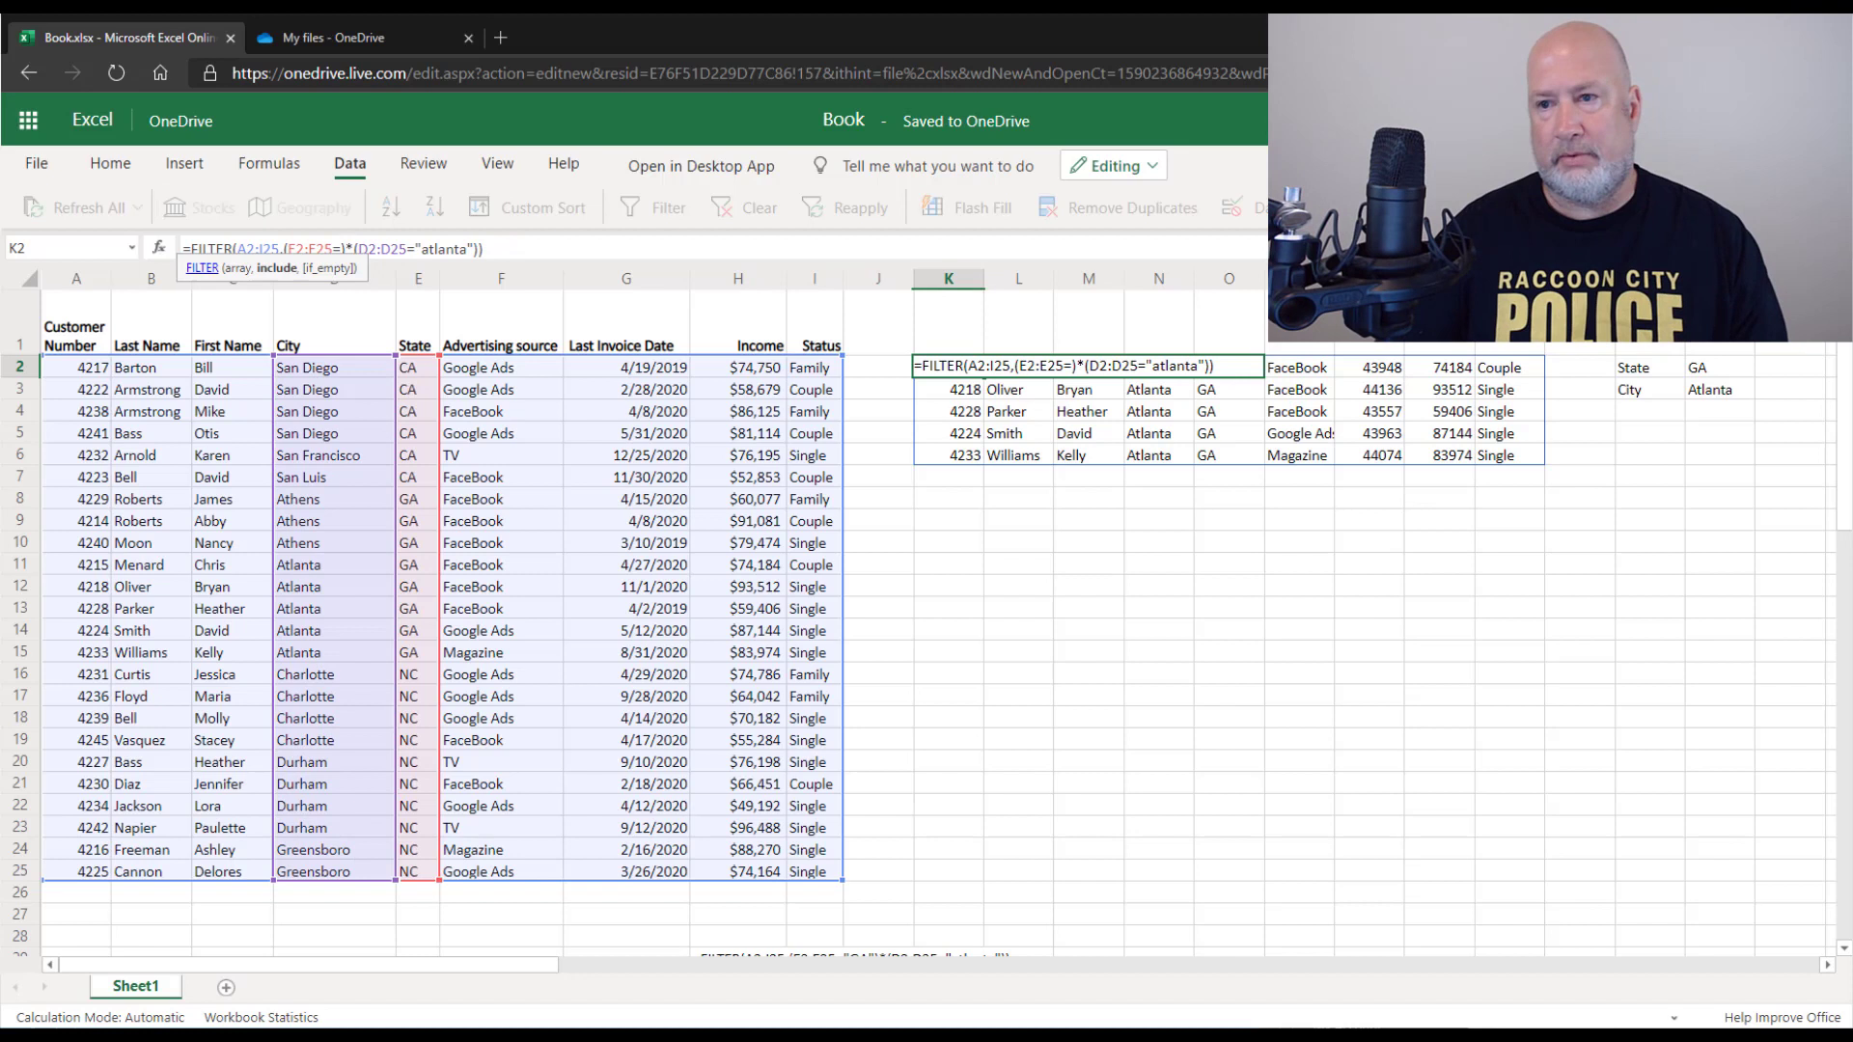
left_click(1718, 365)
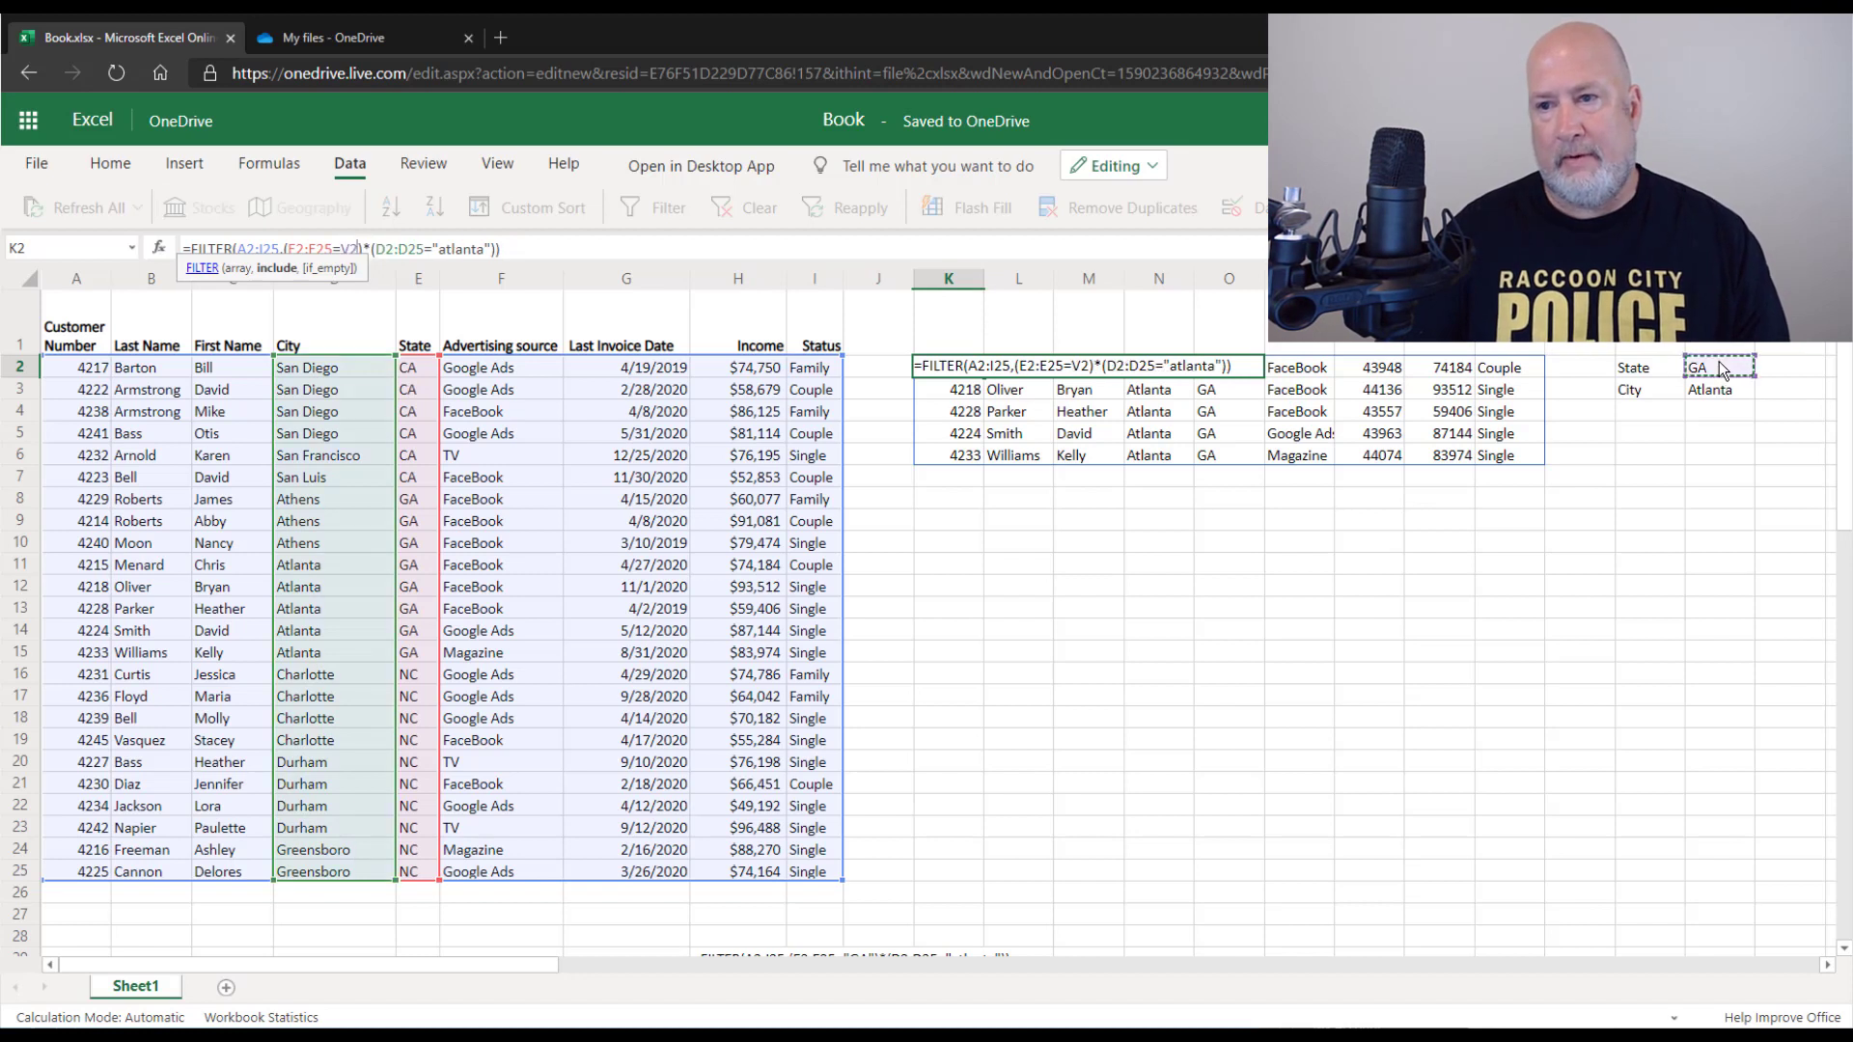
double_click(463, 249)
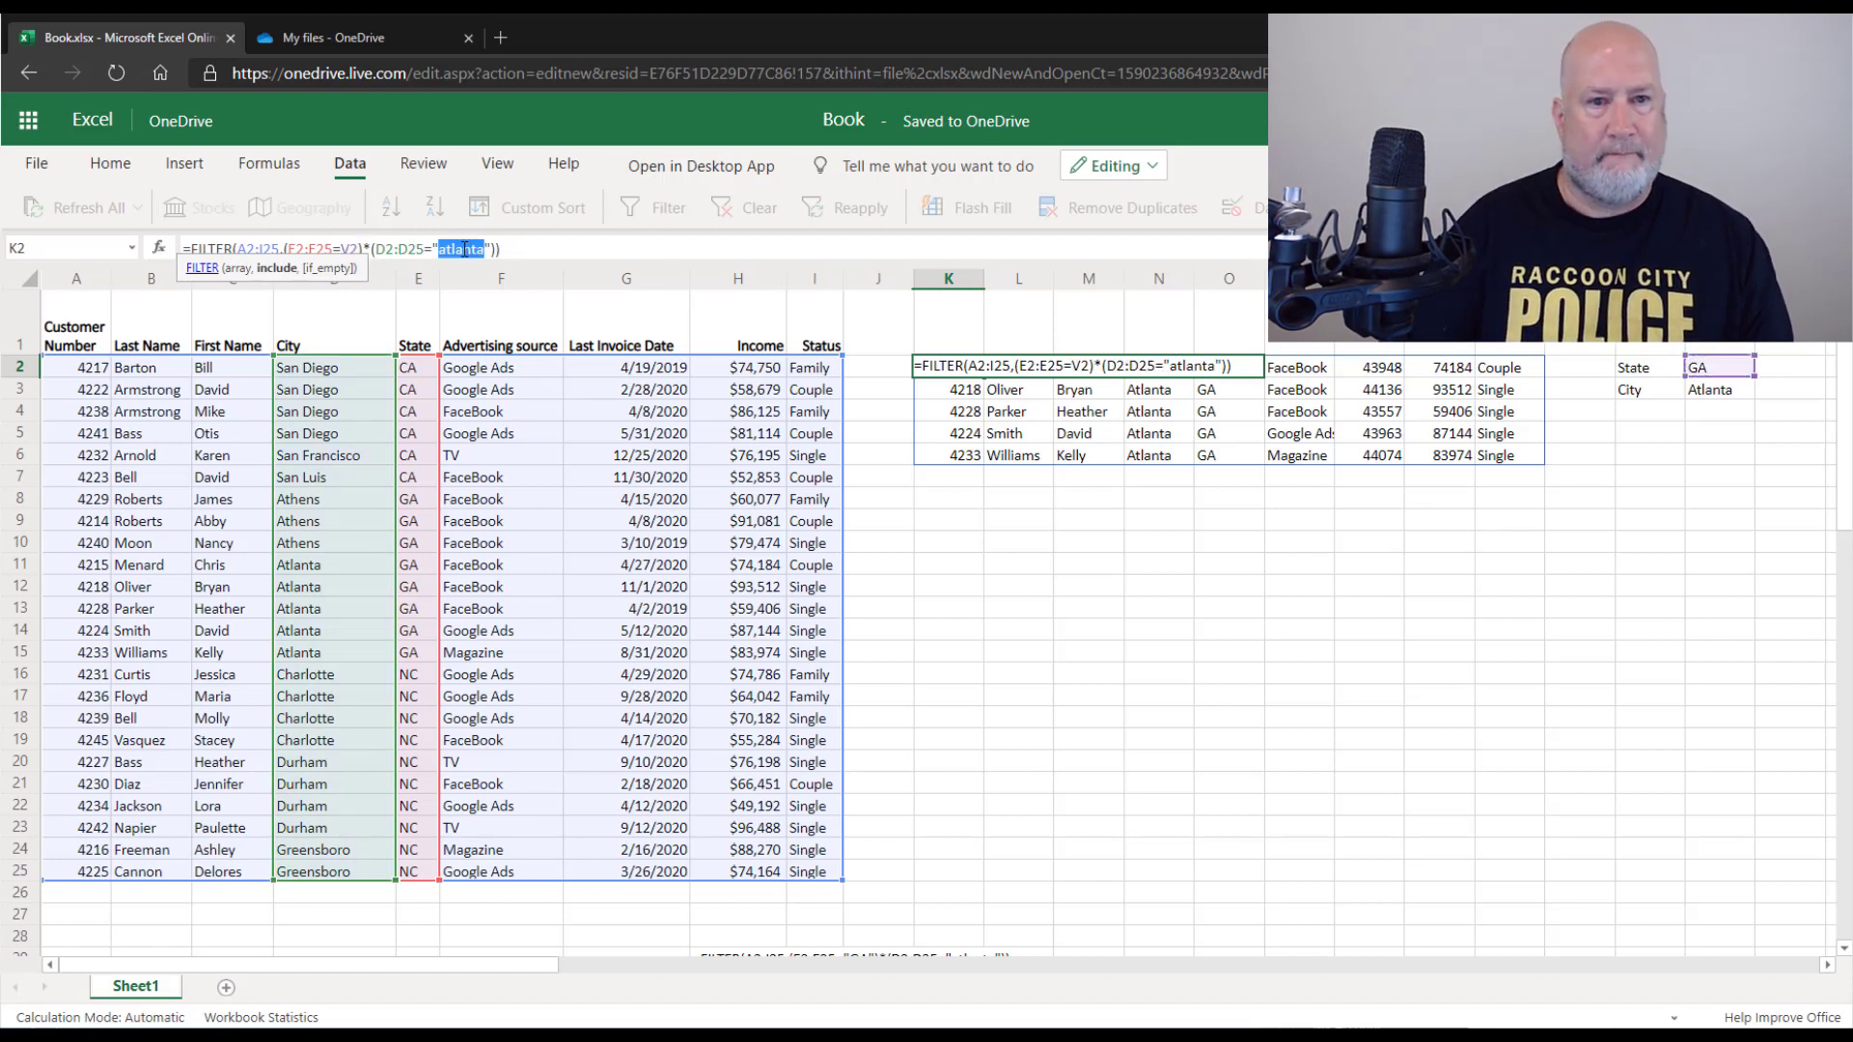
key("BackSpace")
key("BackSpace")
key("Delete")
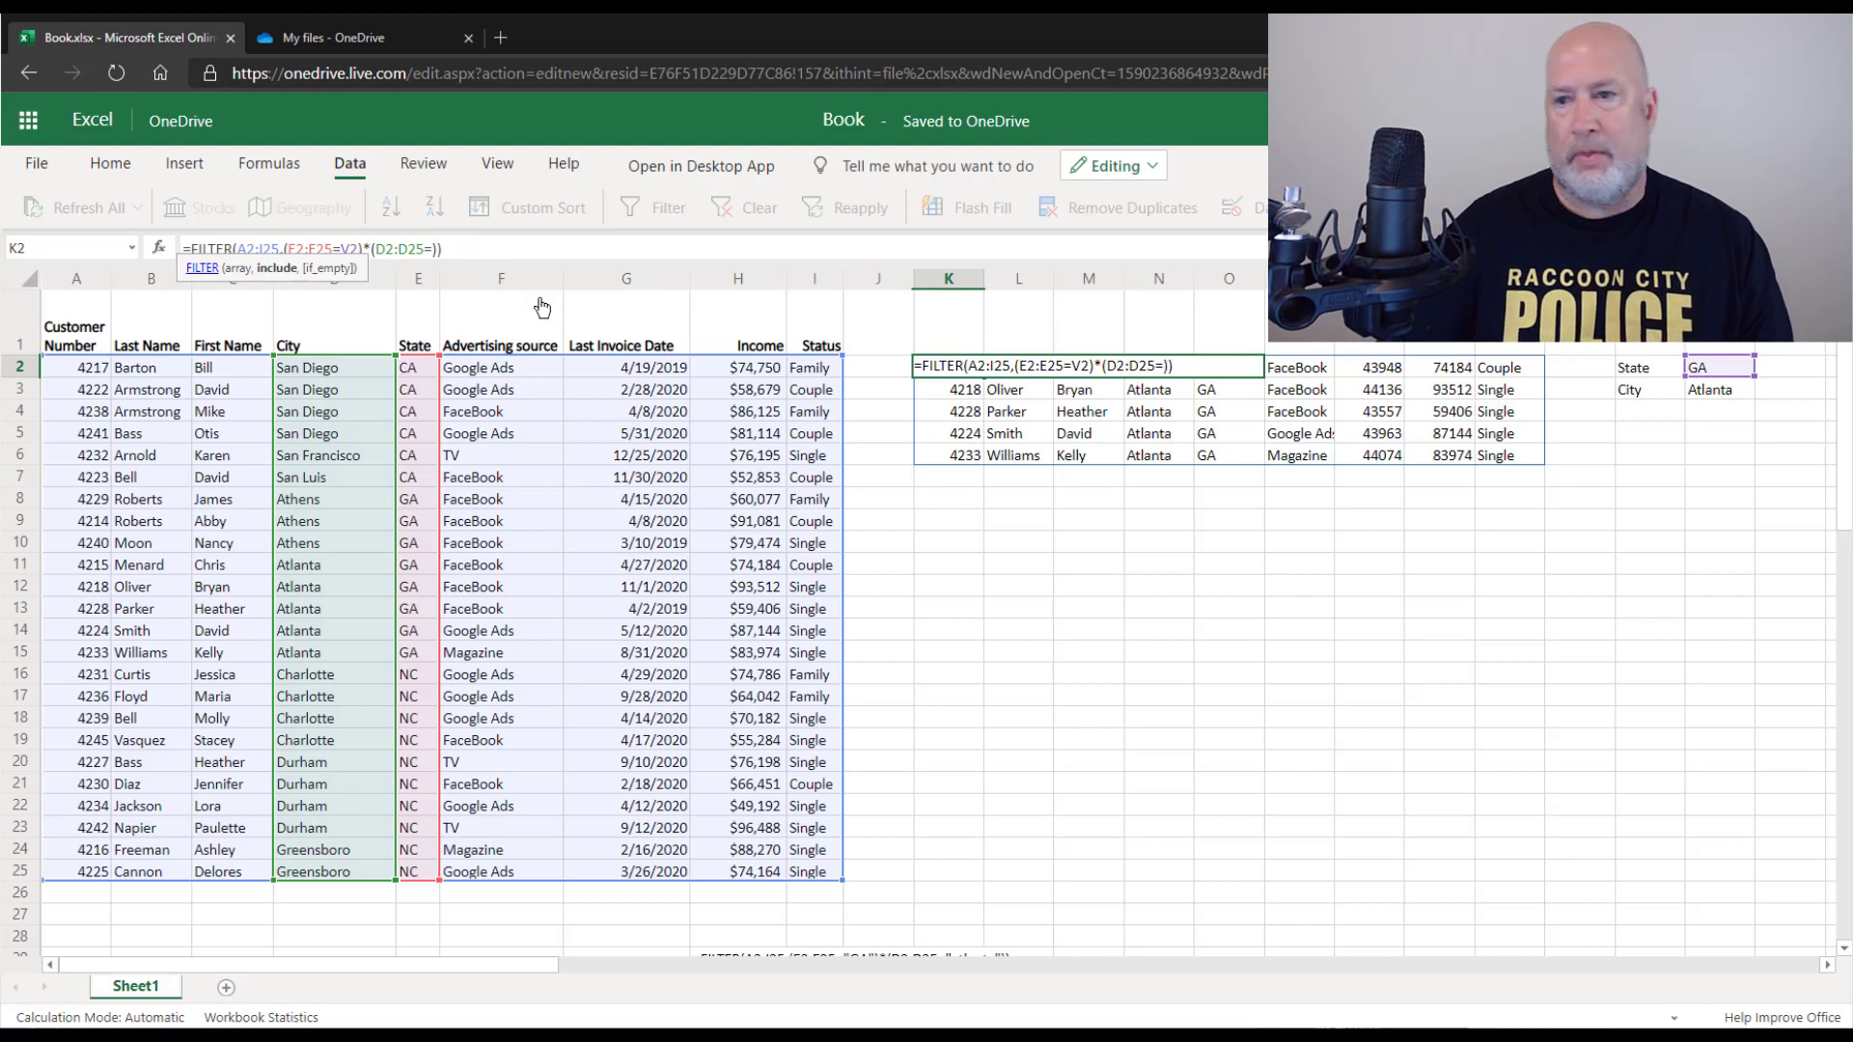
left_click(1709, 392)
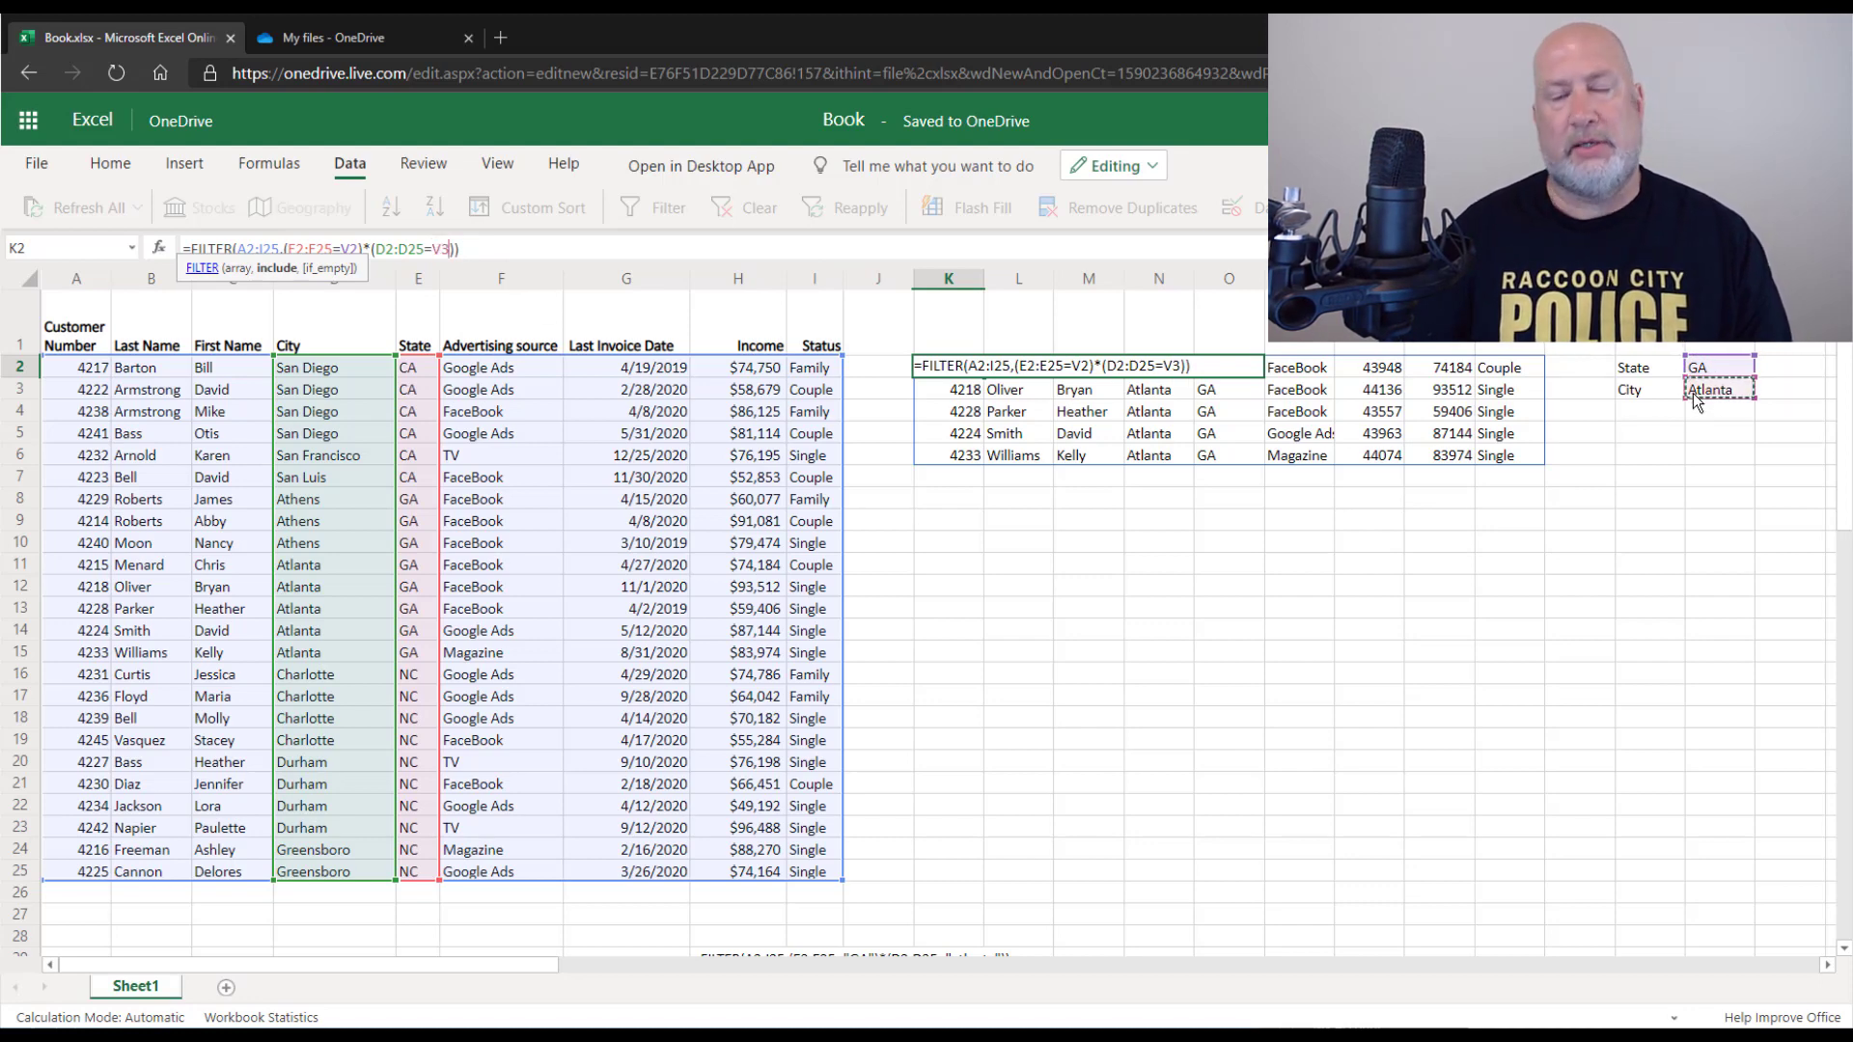
key("Return")
key("Up")
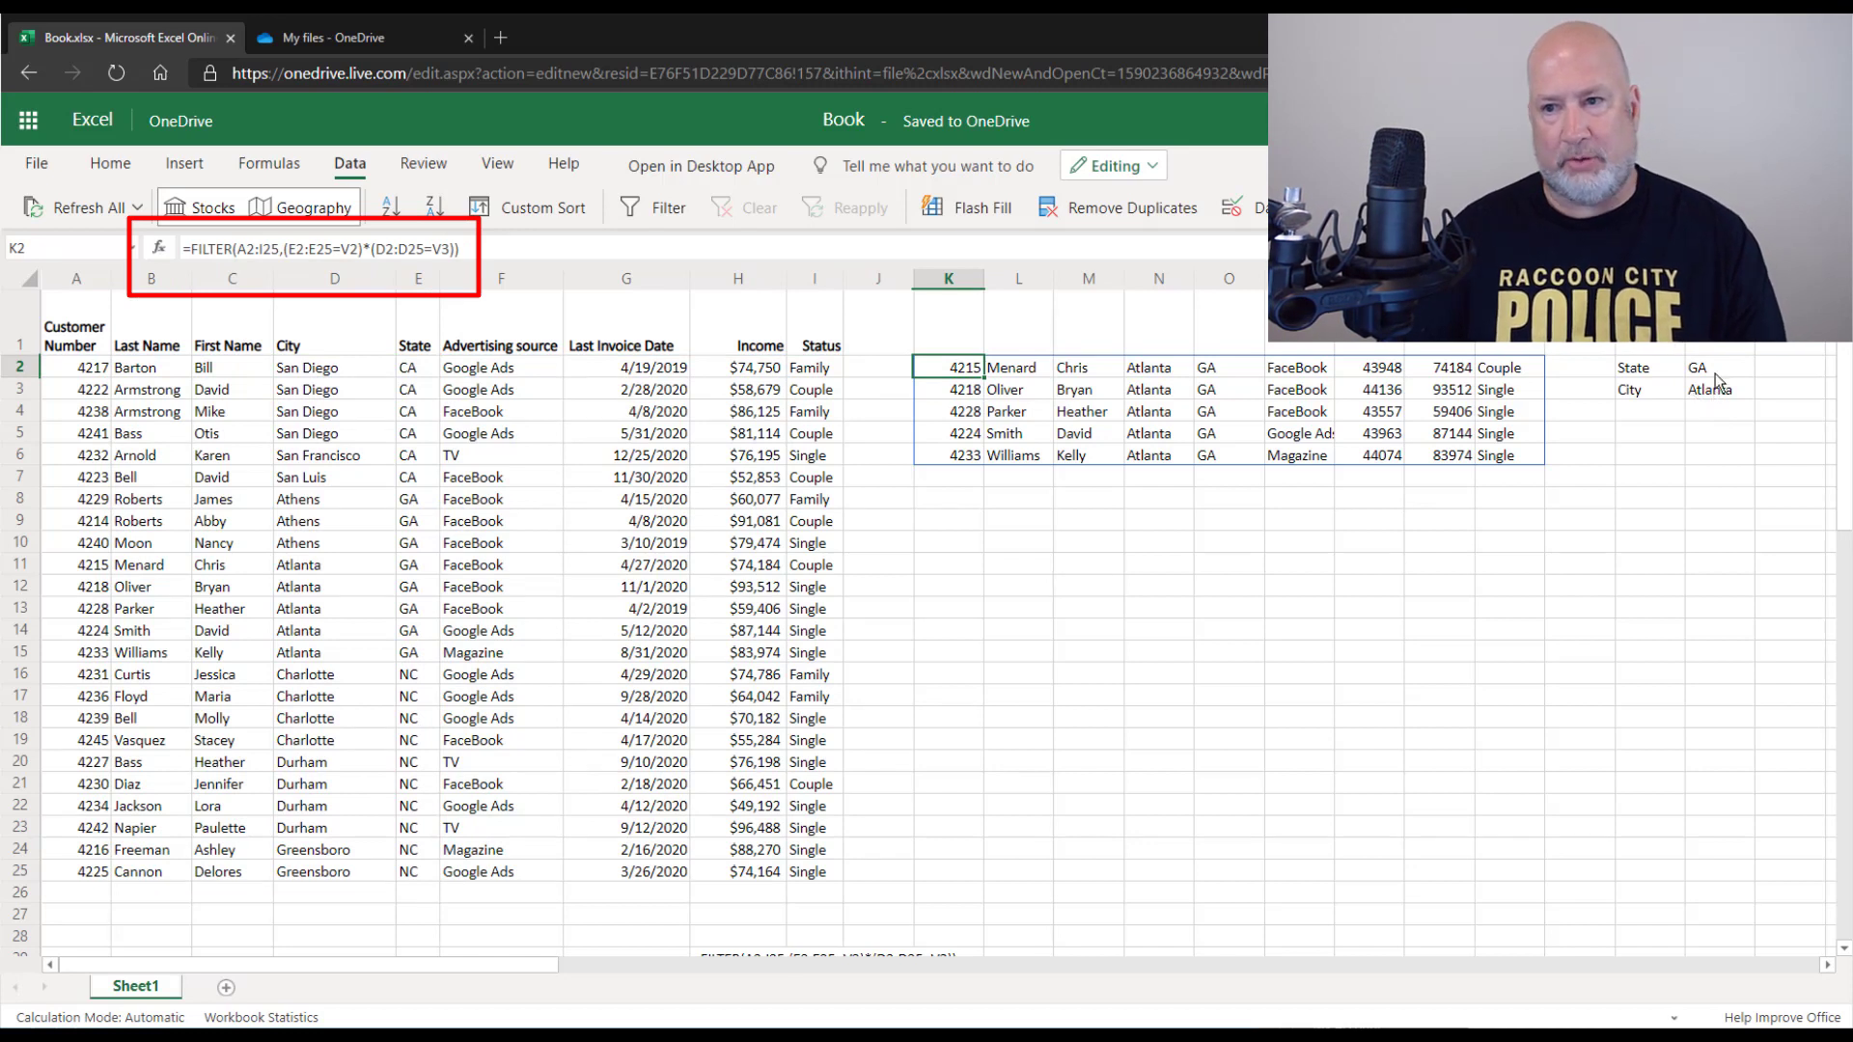
left_click(1714, 396)
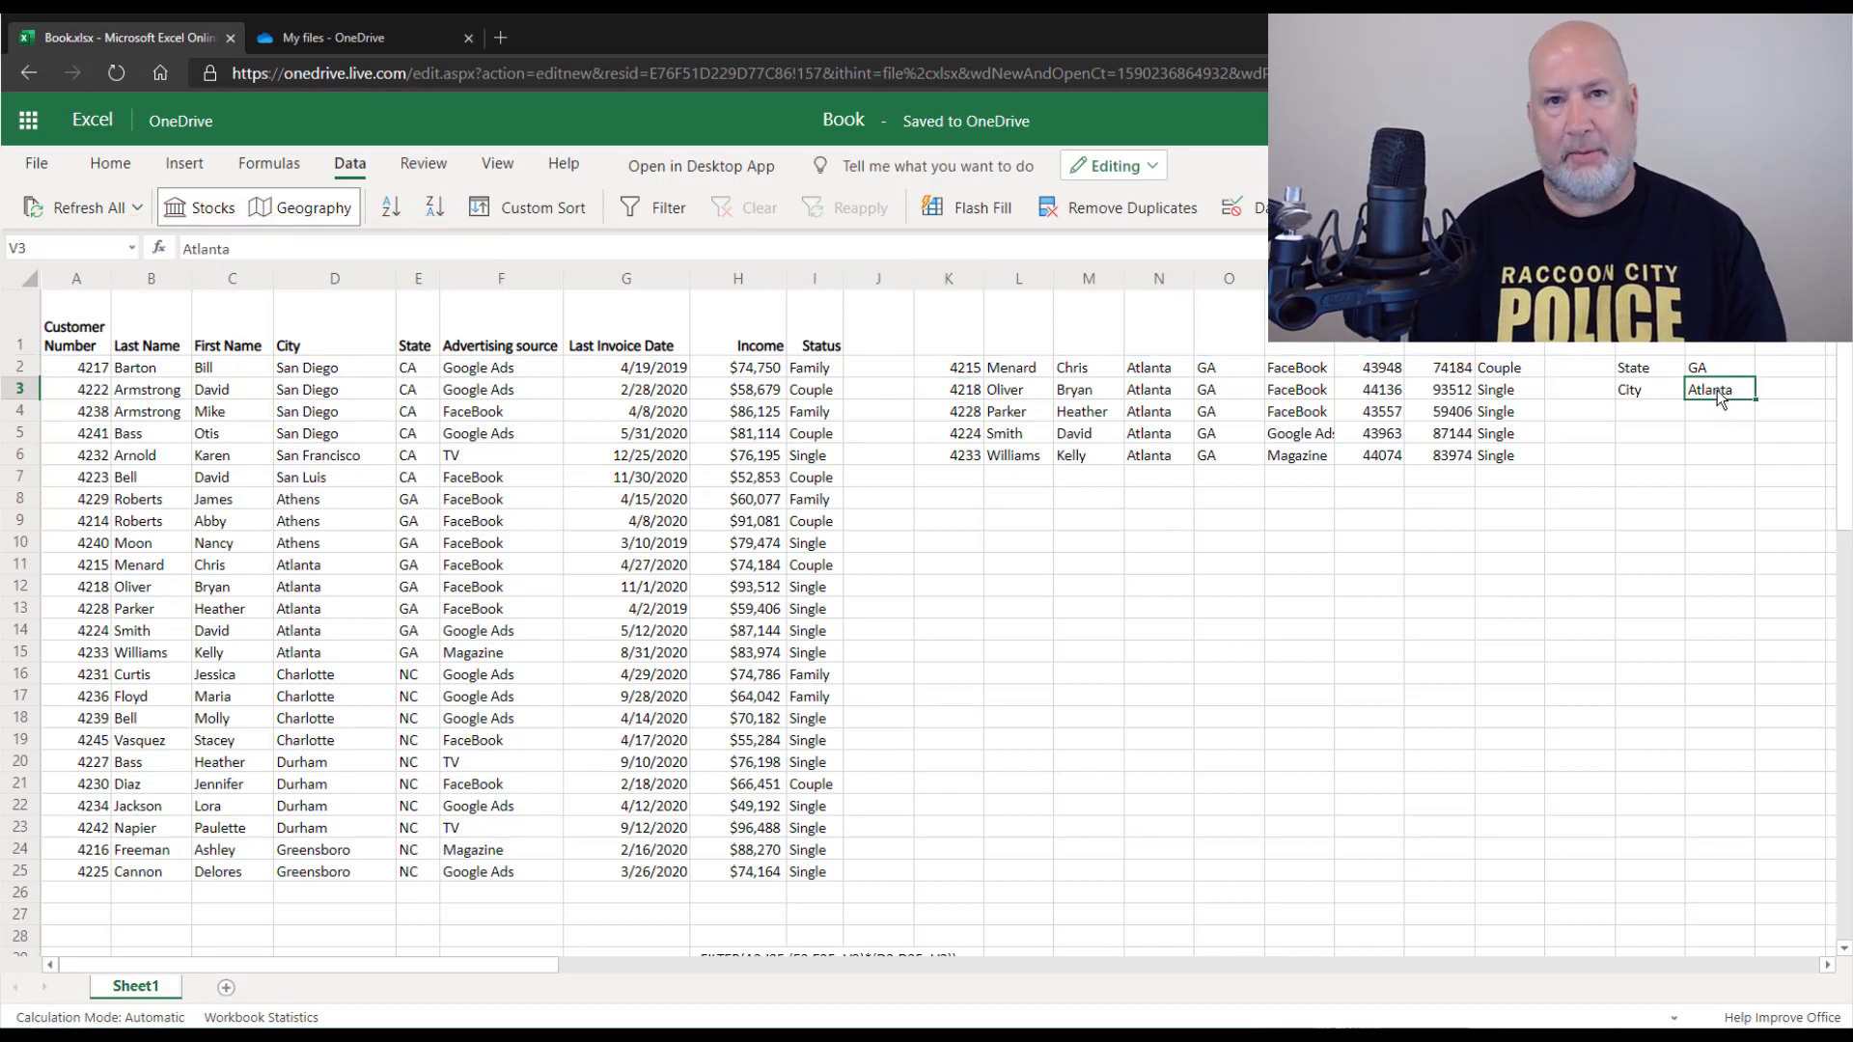
Change the city criterion in V3 to athens.
key("BackSpace")
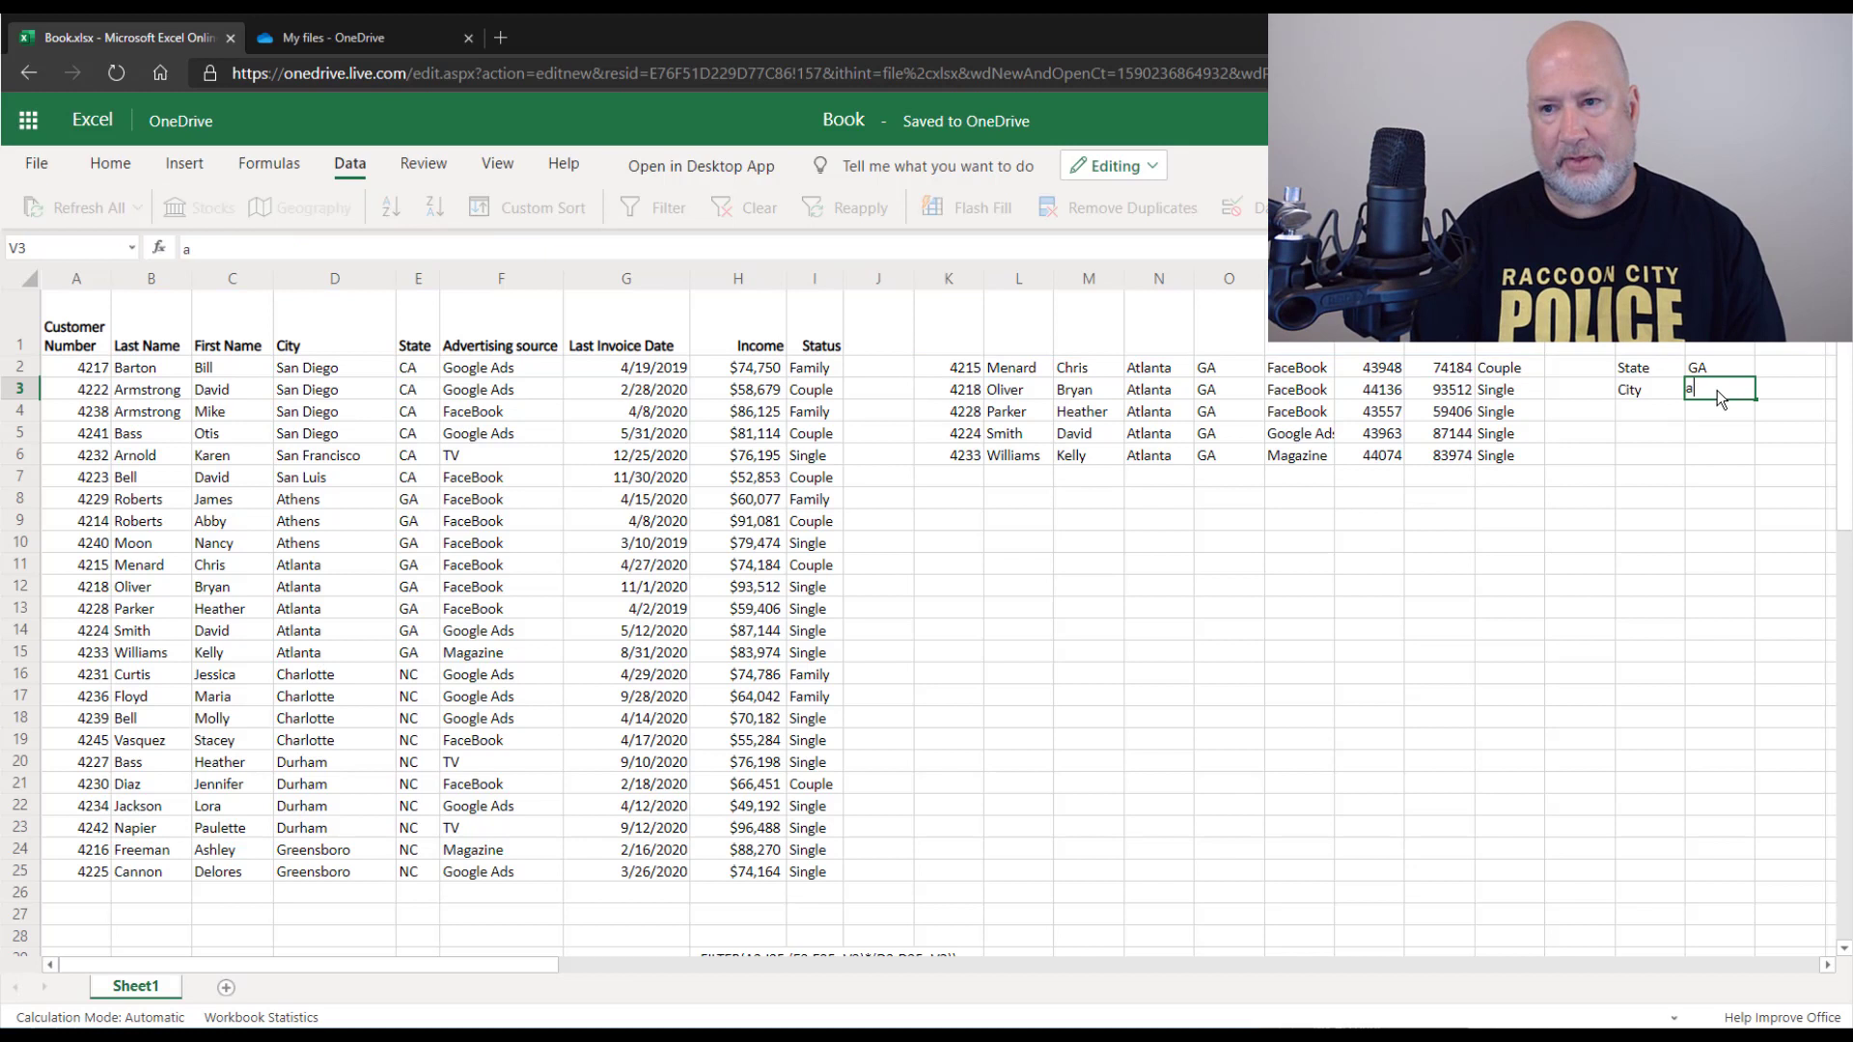
type("athens")
key("Return")
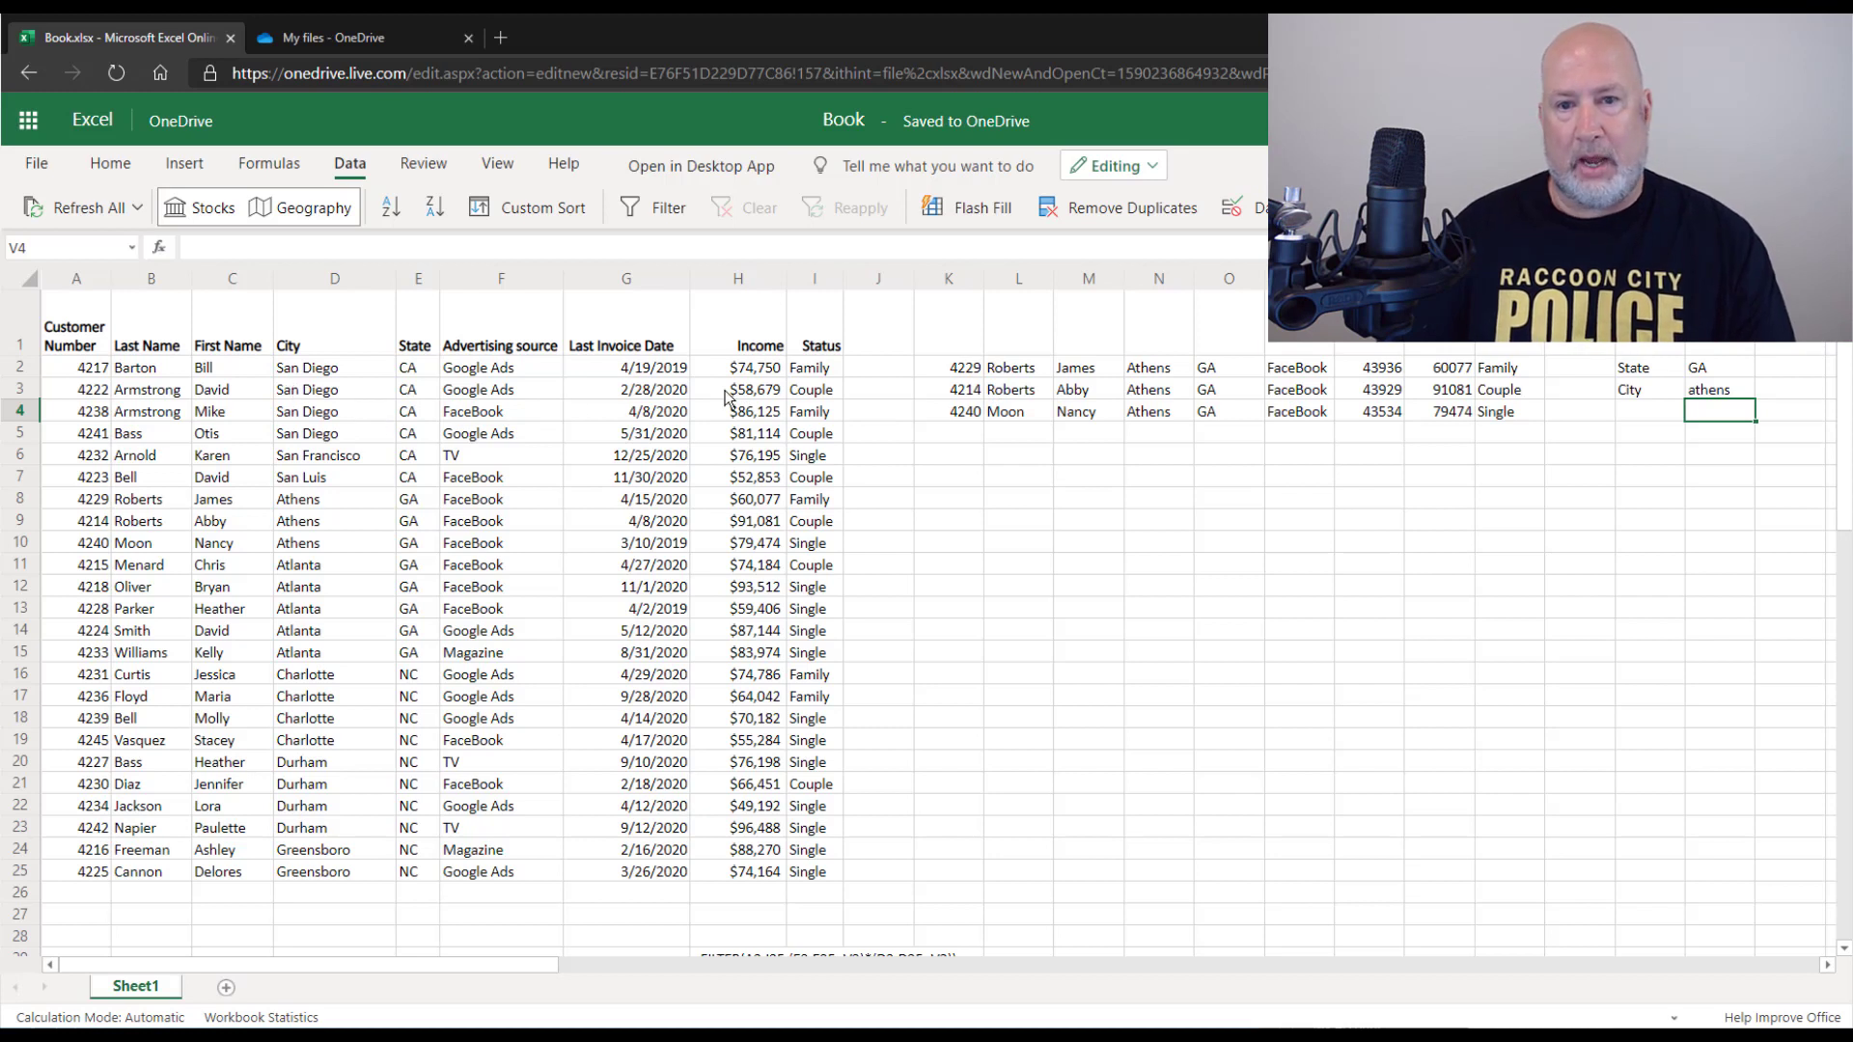
Change the first customer's city and state in D2:E2 to Athens, GA.
left_click(344, 377)
type("Athens")
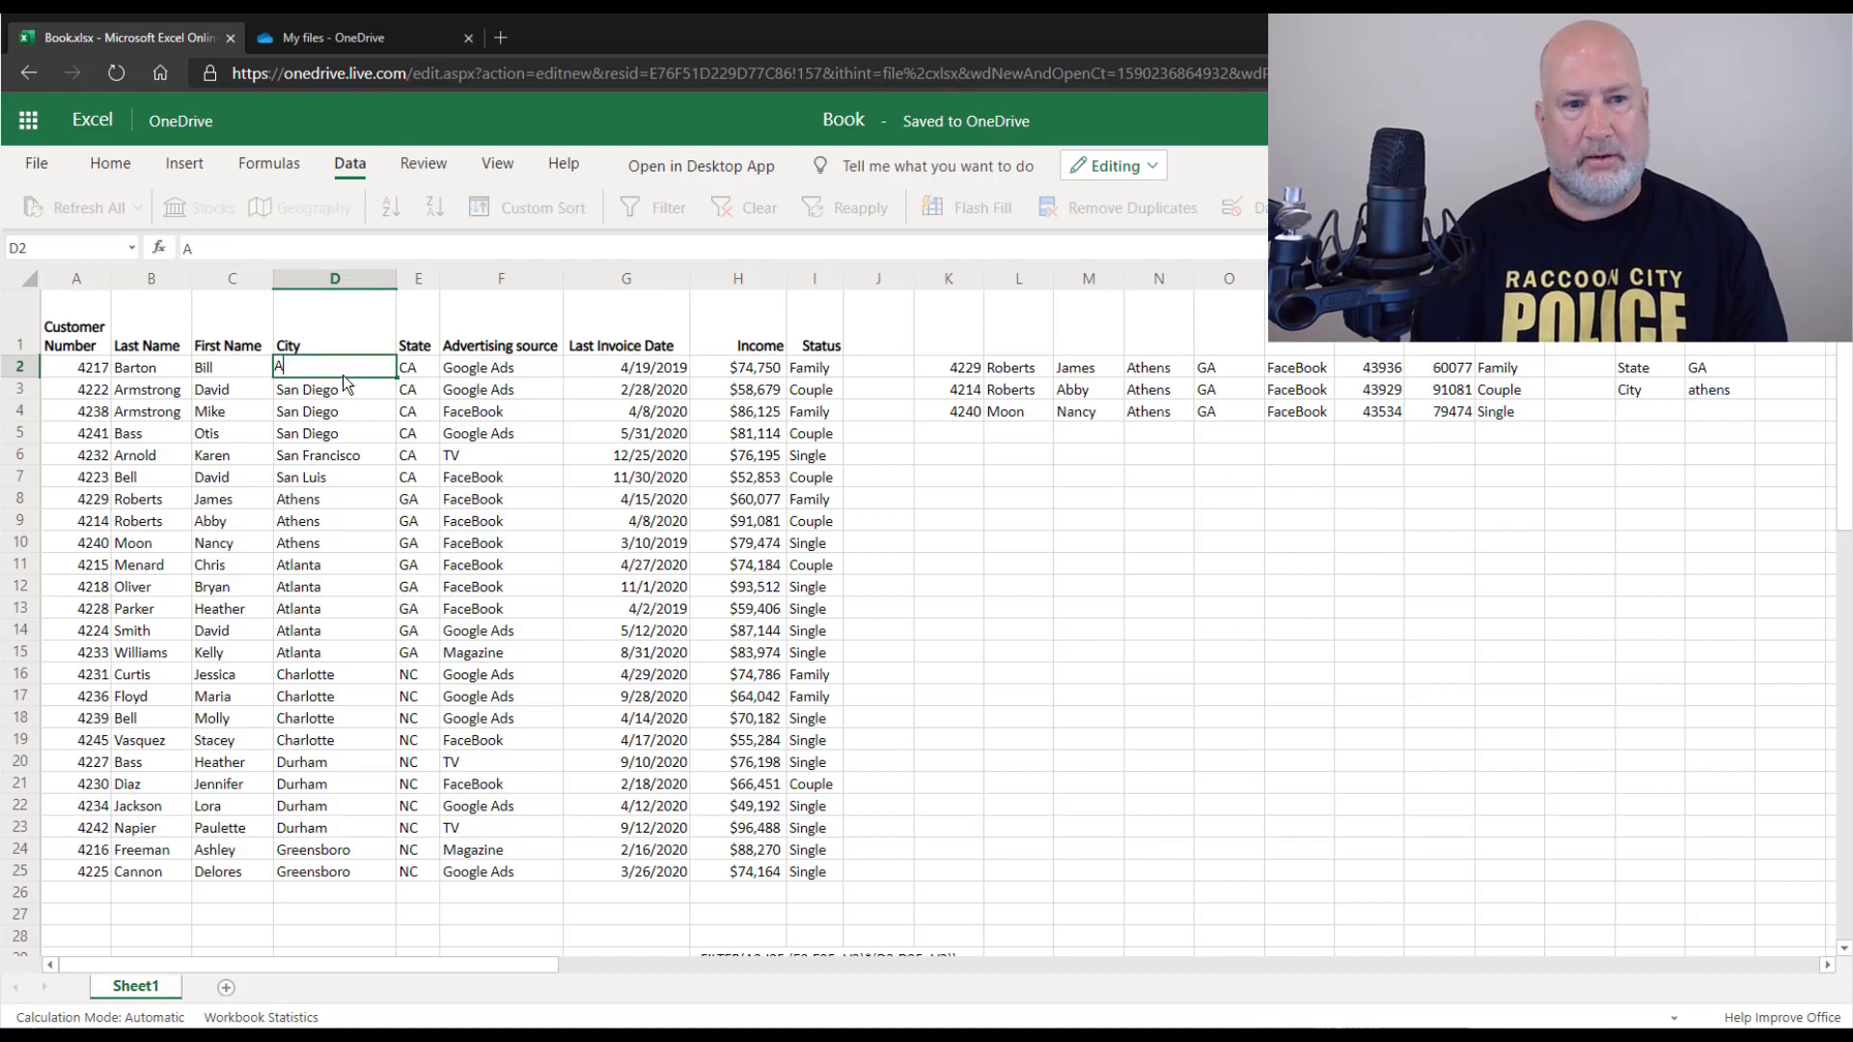
key("Tab")
type("GA")
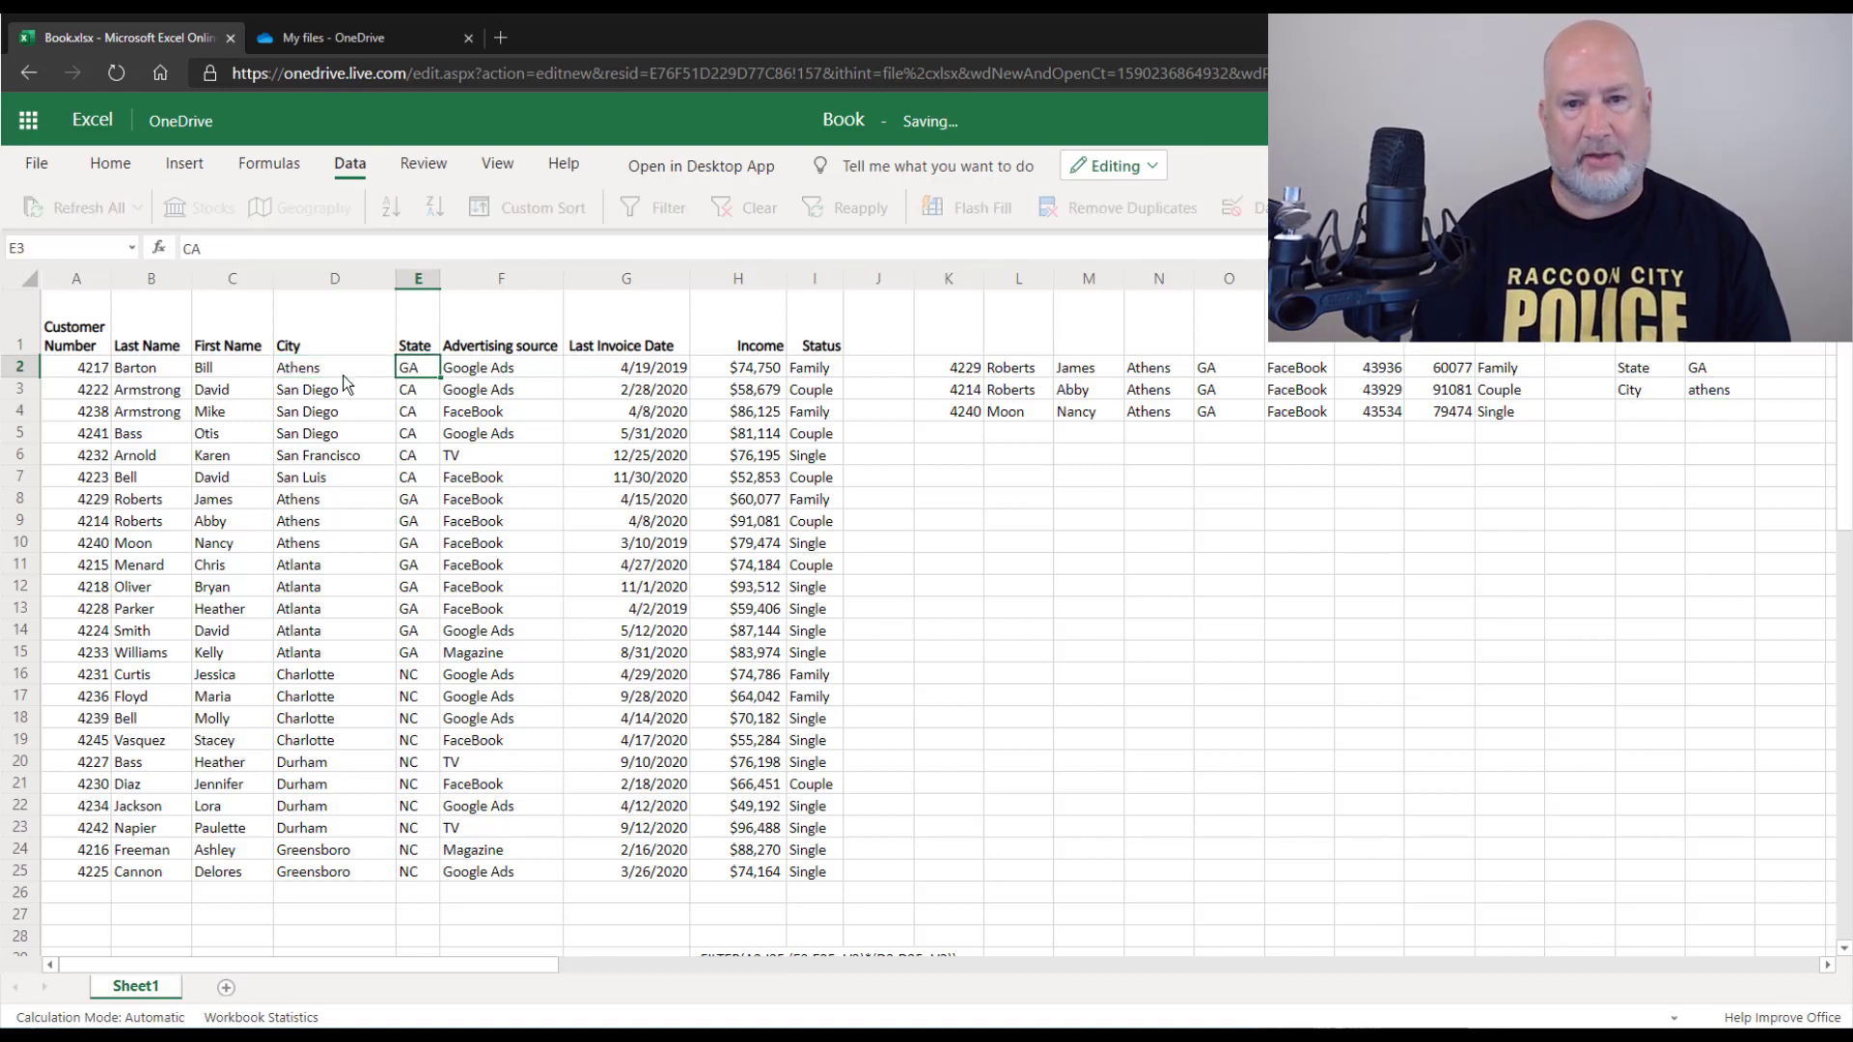
key("Return")
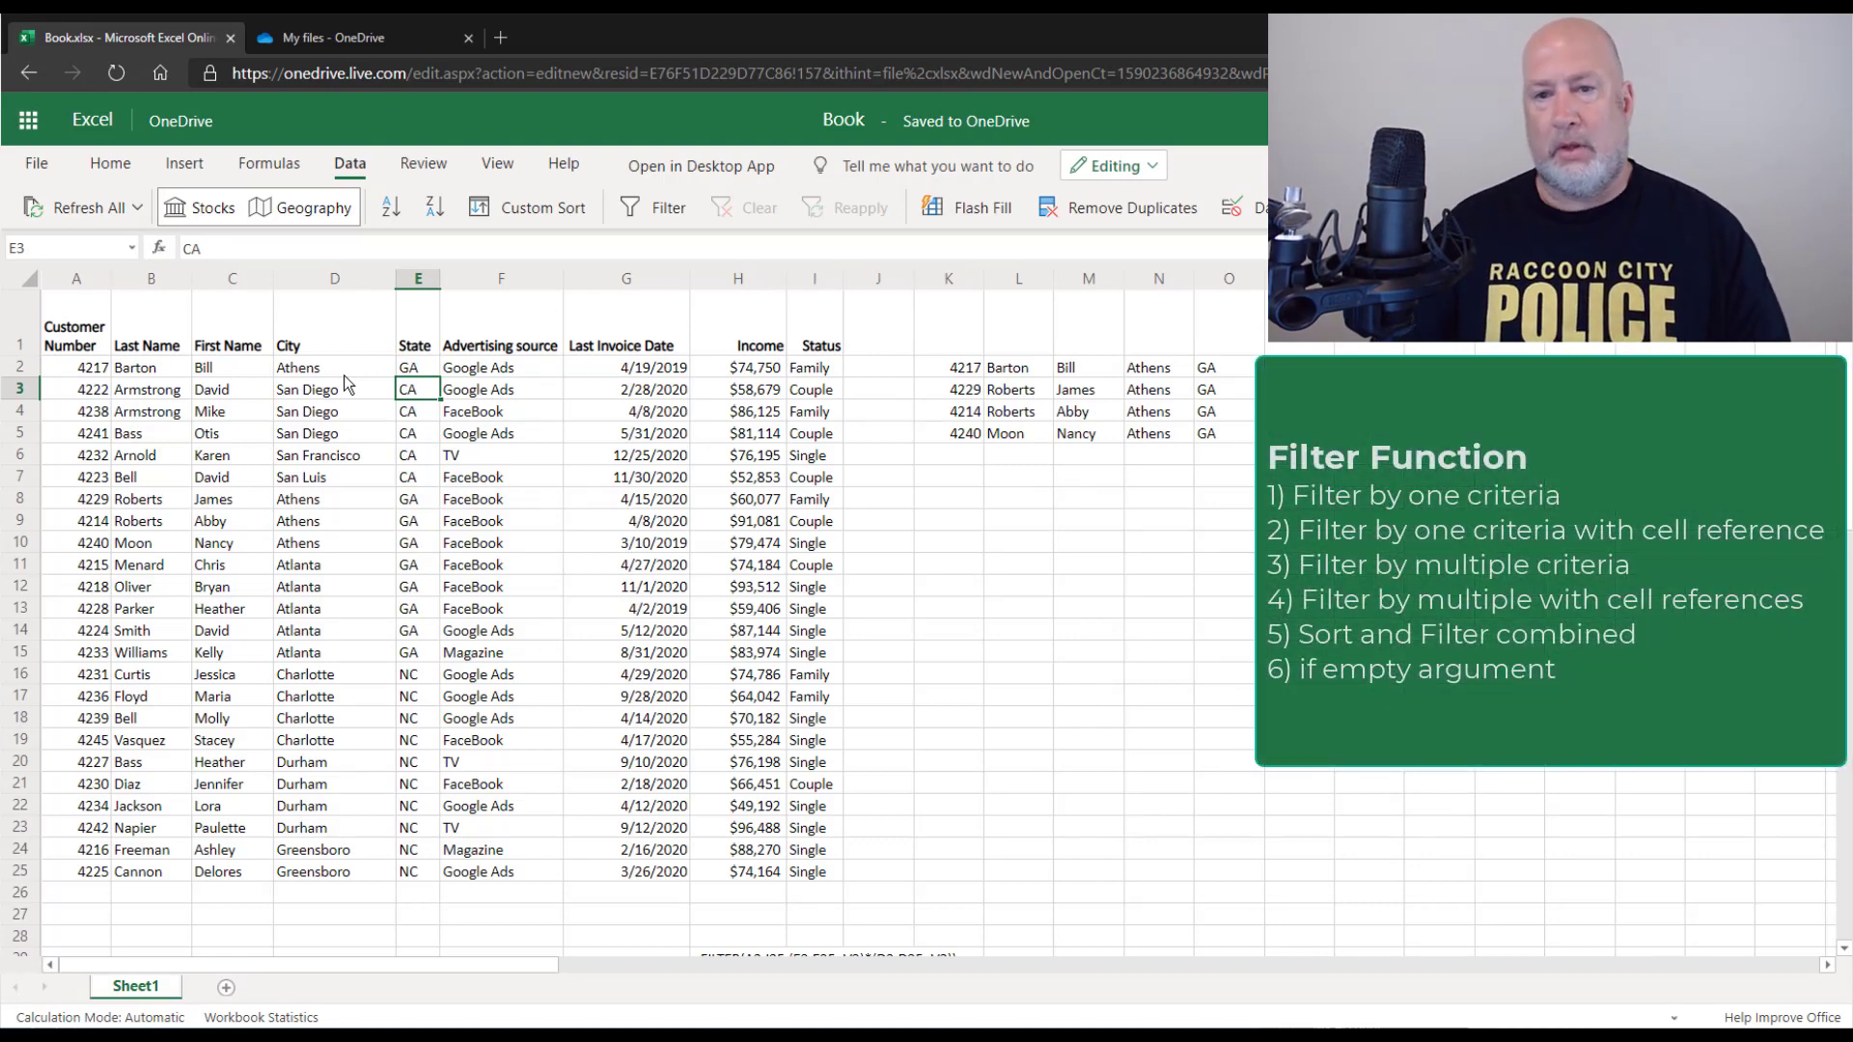
Put K2's FILTER formula into edit mode.
left_click(965, 368)
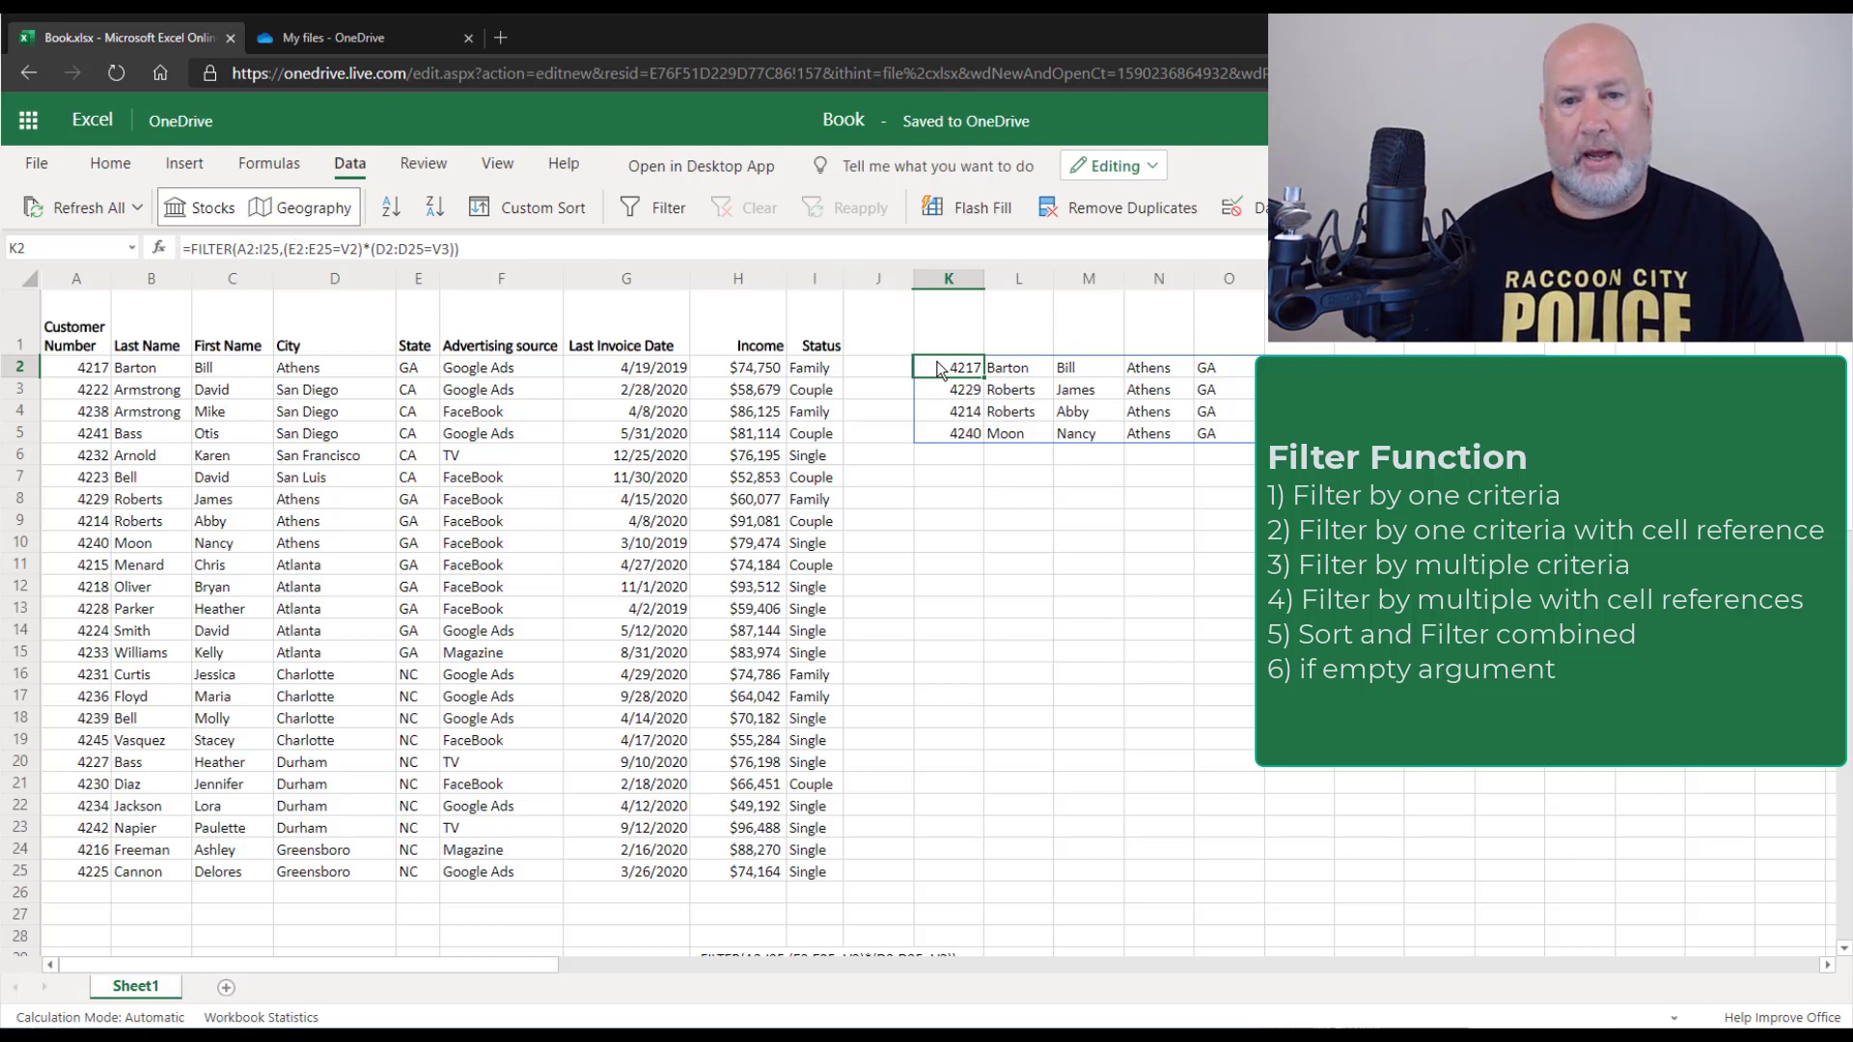
double_click(941, 370)
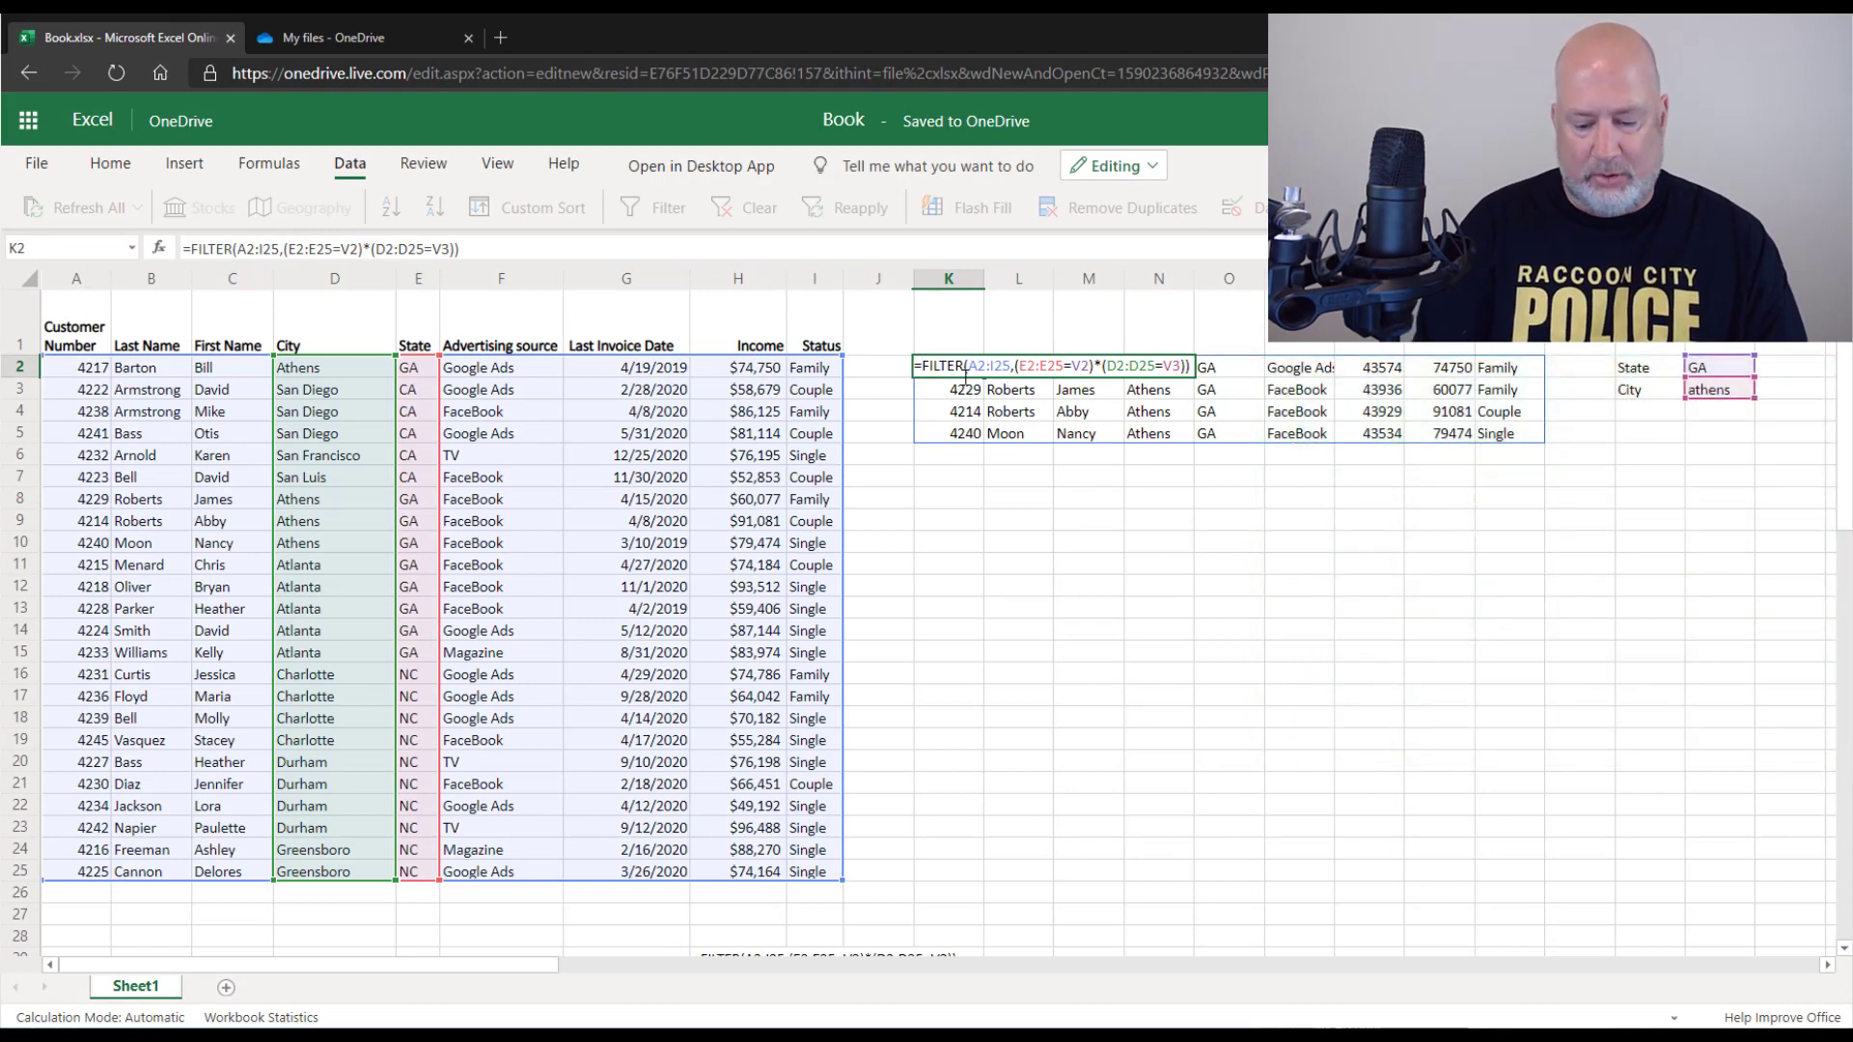
Wrap the FILTER in SORT with column 8 and order -1, giving income highest first.
type("SORT(")
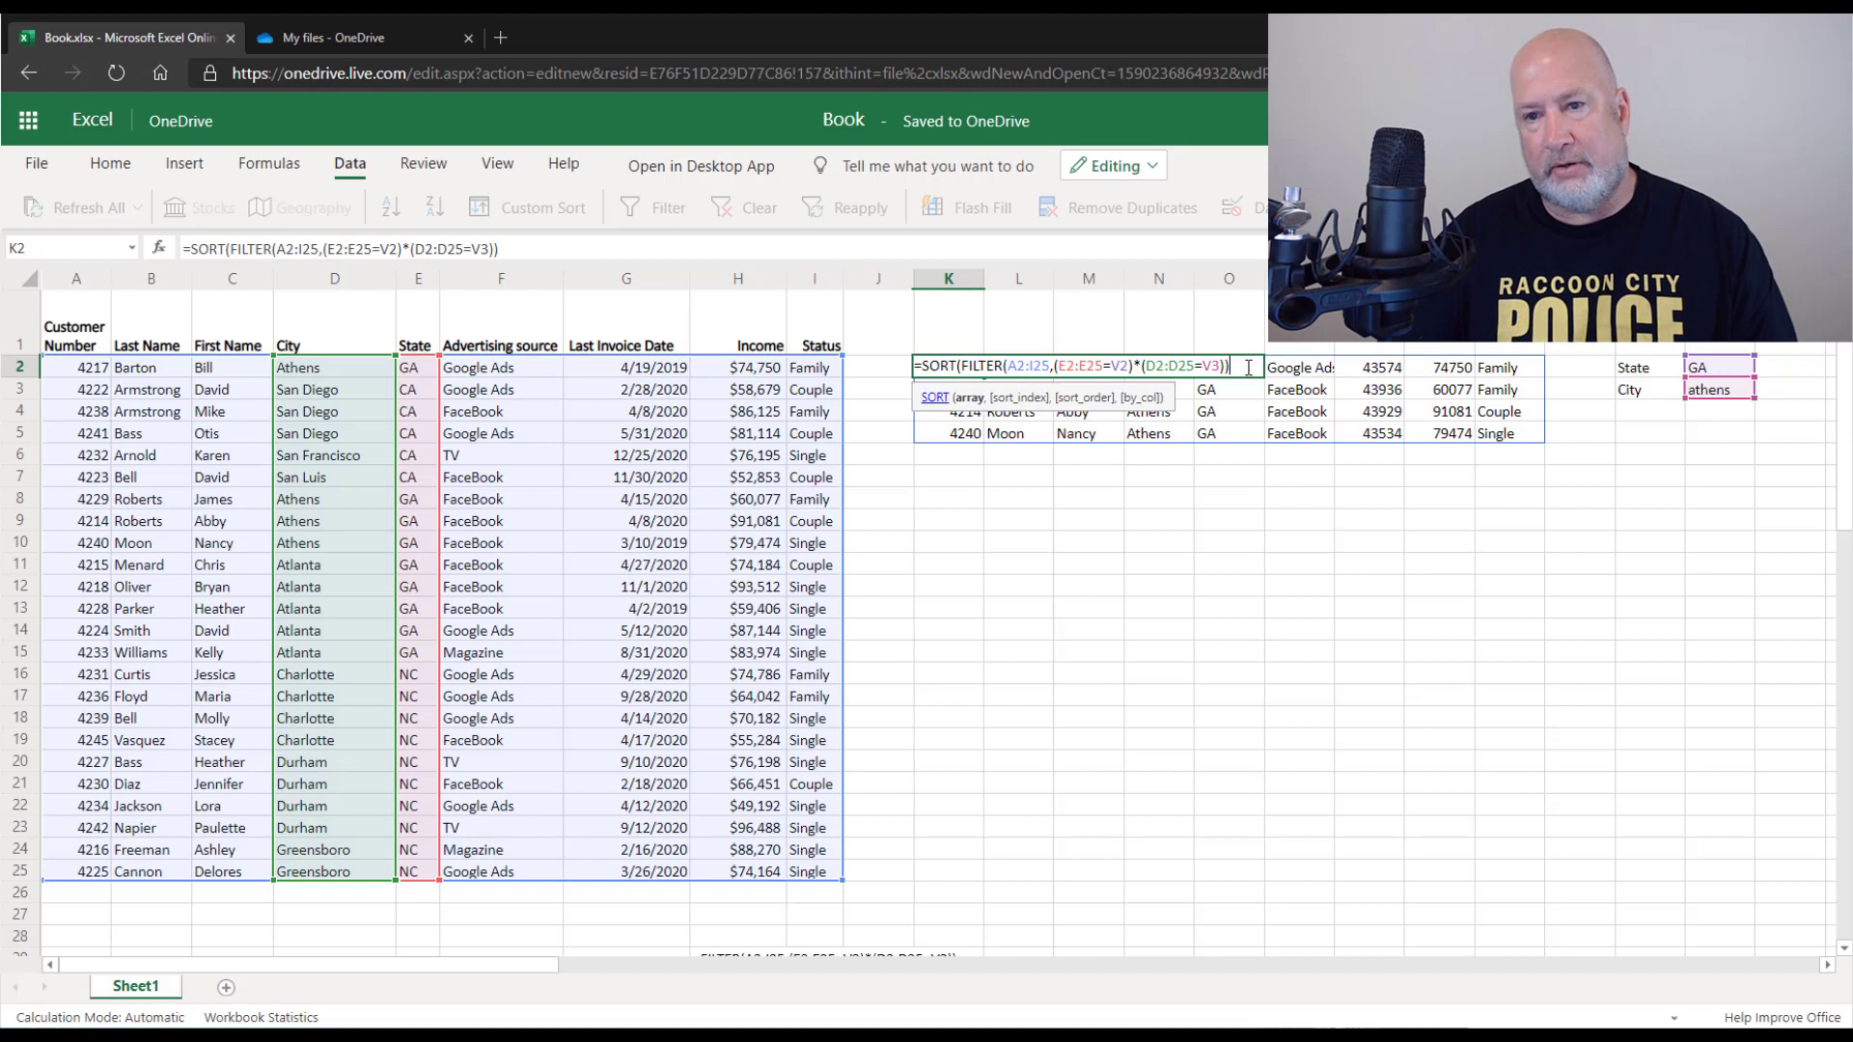
type(",8")
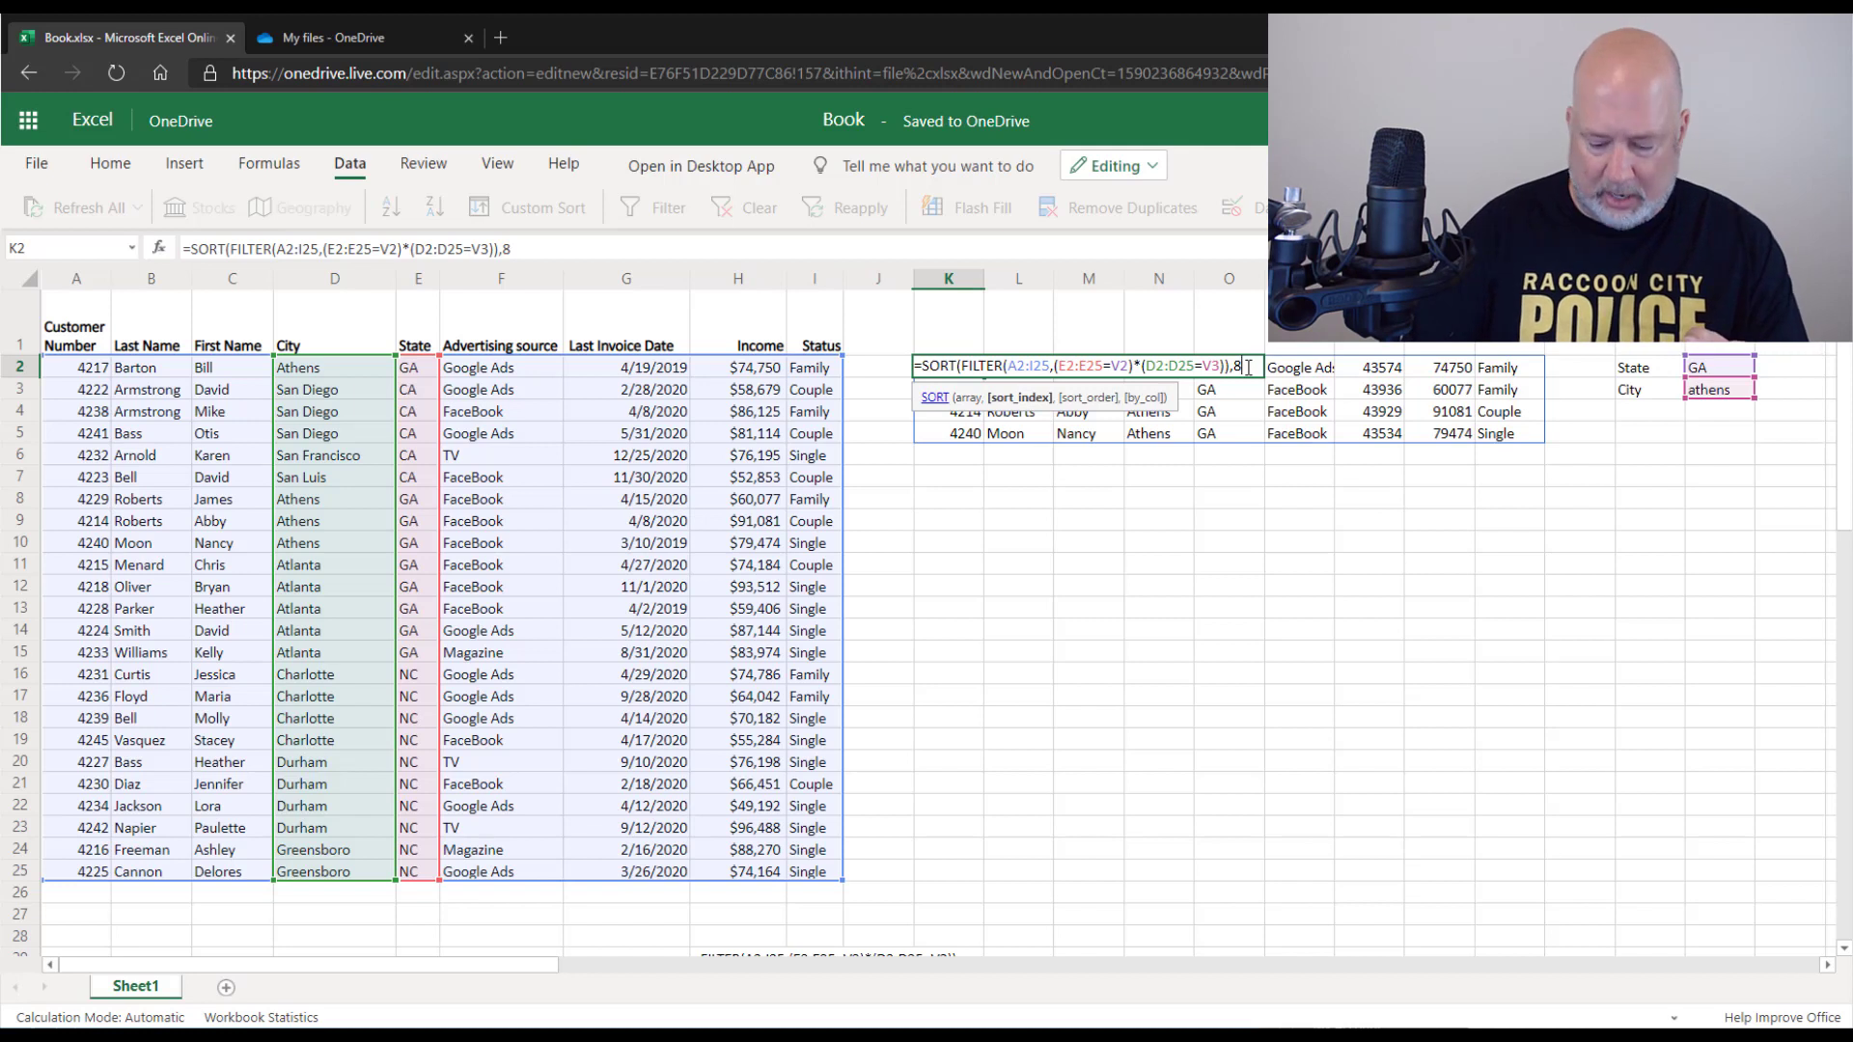
type(",-1")
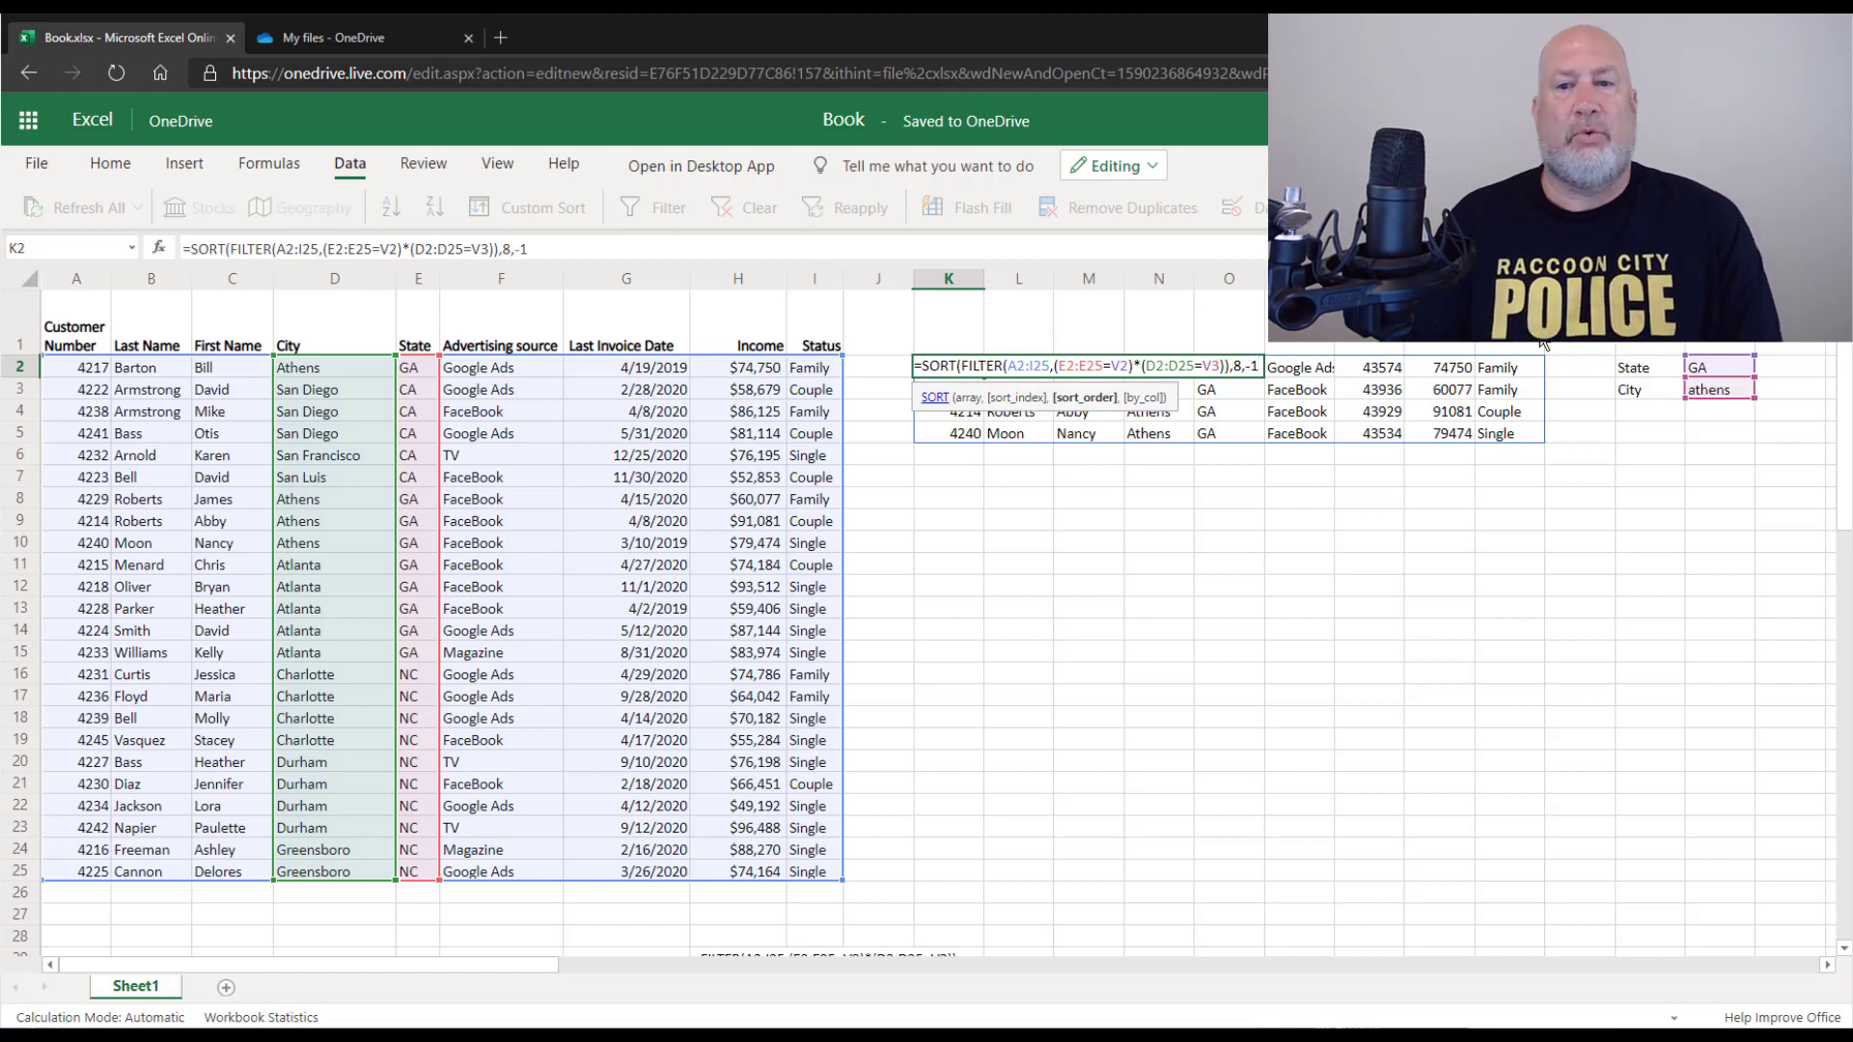
type(")")
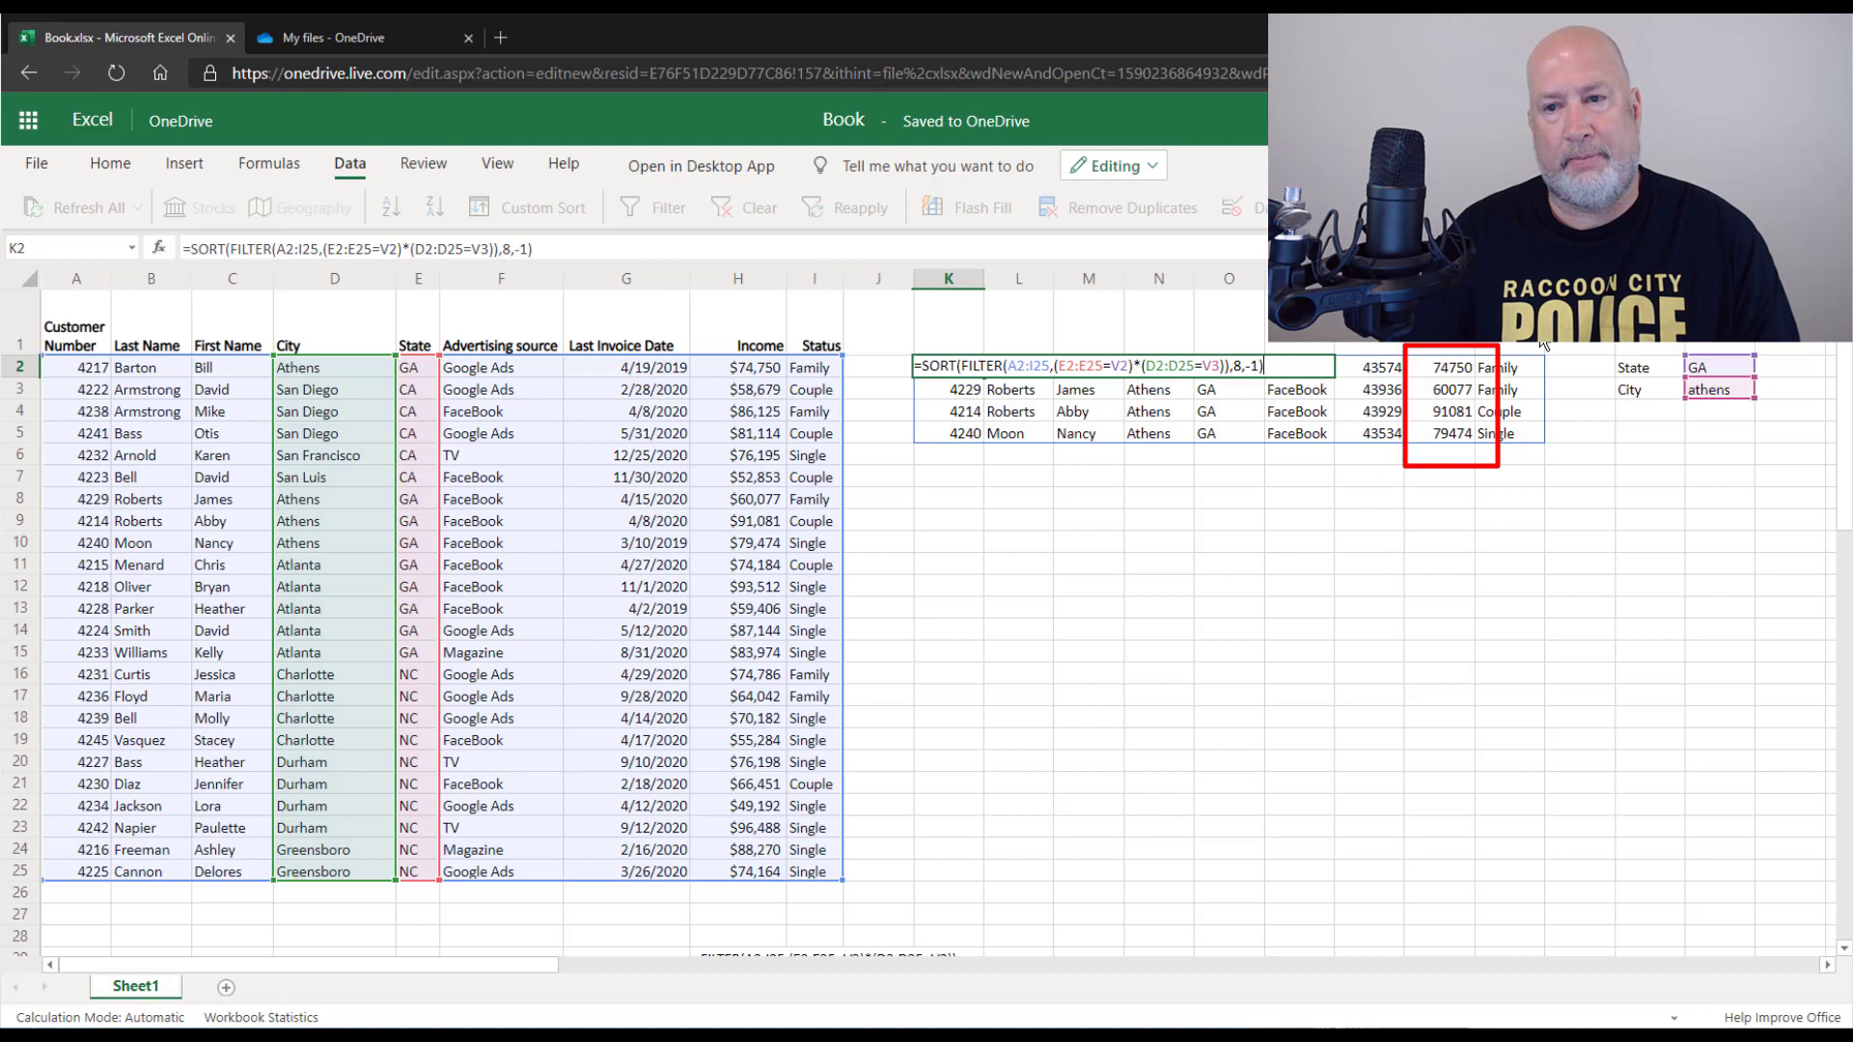
Change the SORT order from -1 to 1, giving =SORT(FILTER(...),8,1) with ascending income.
key("Return")
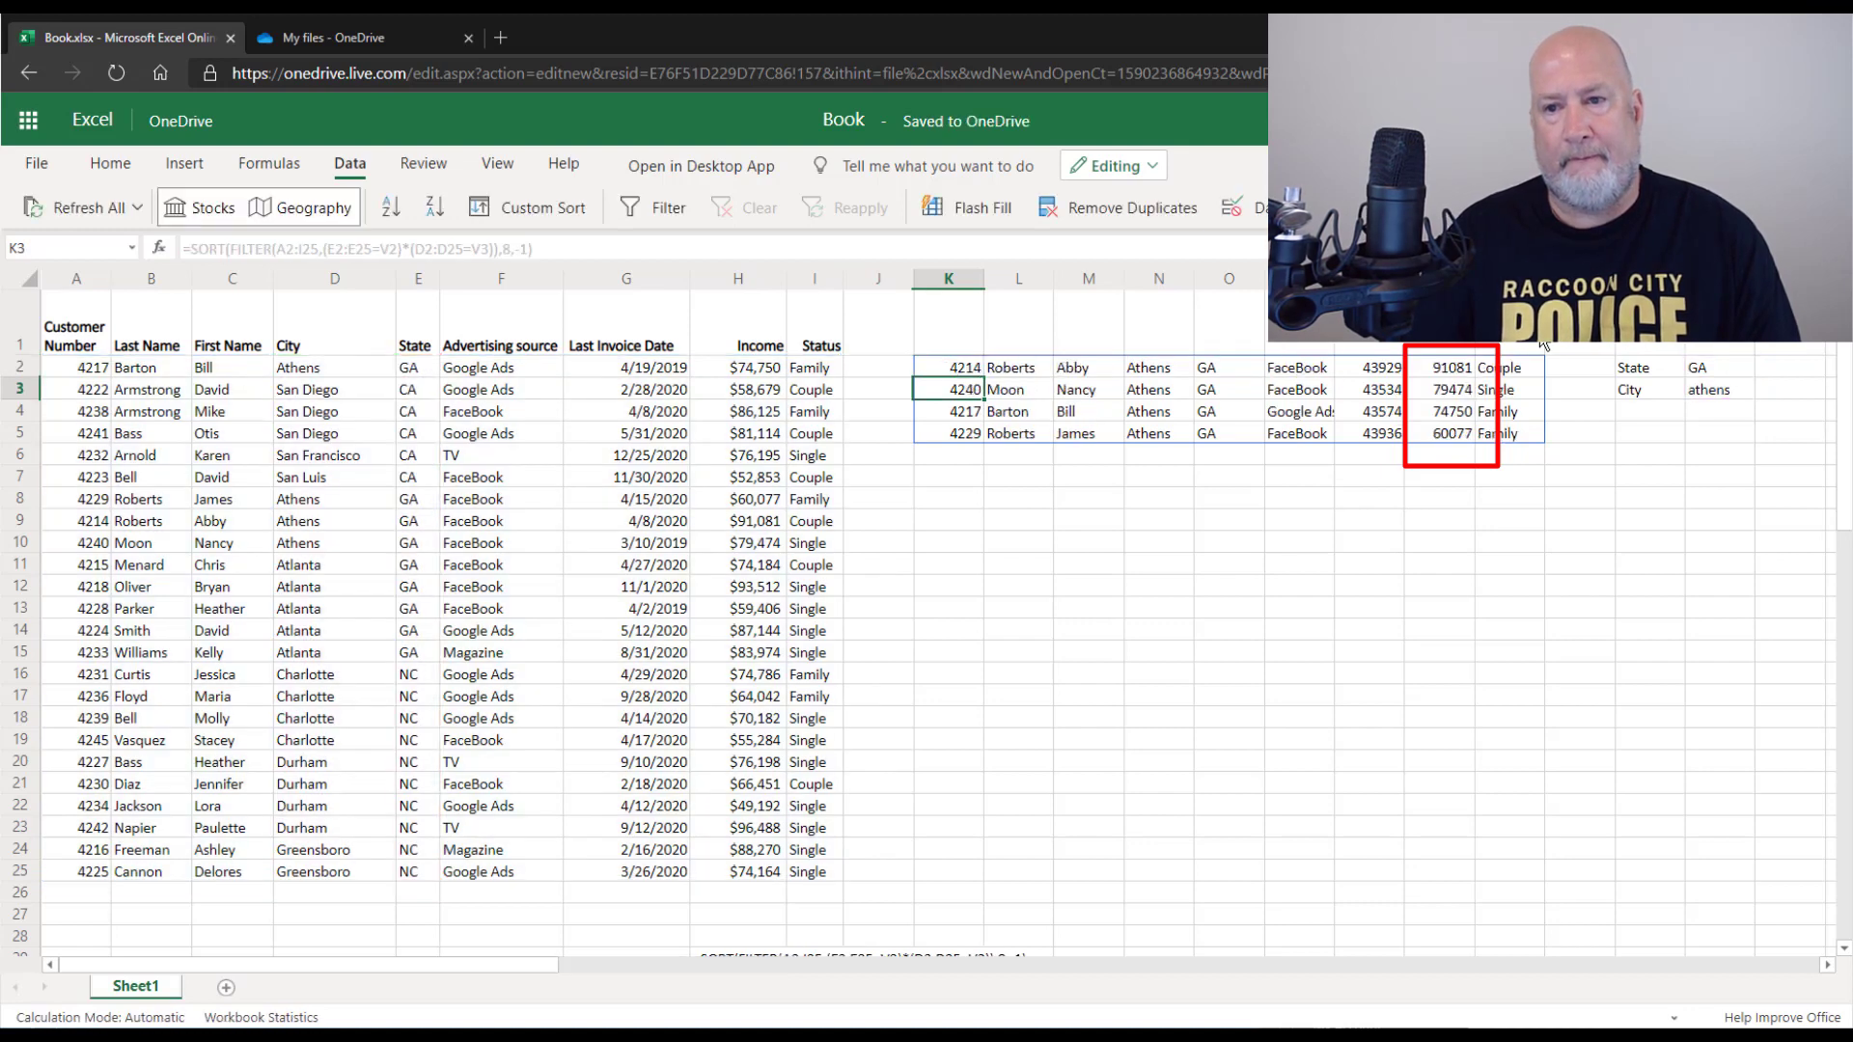
key("Up")
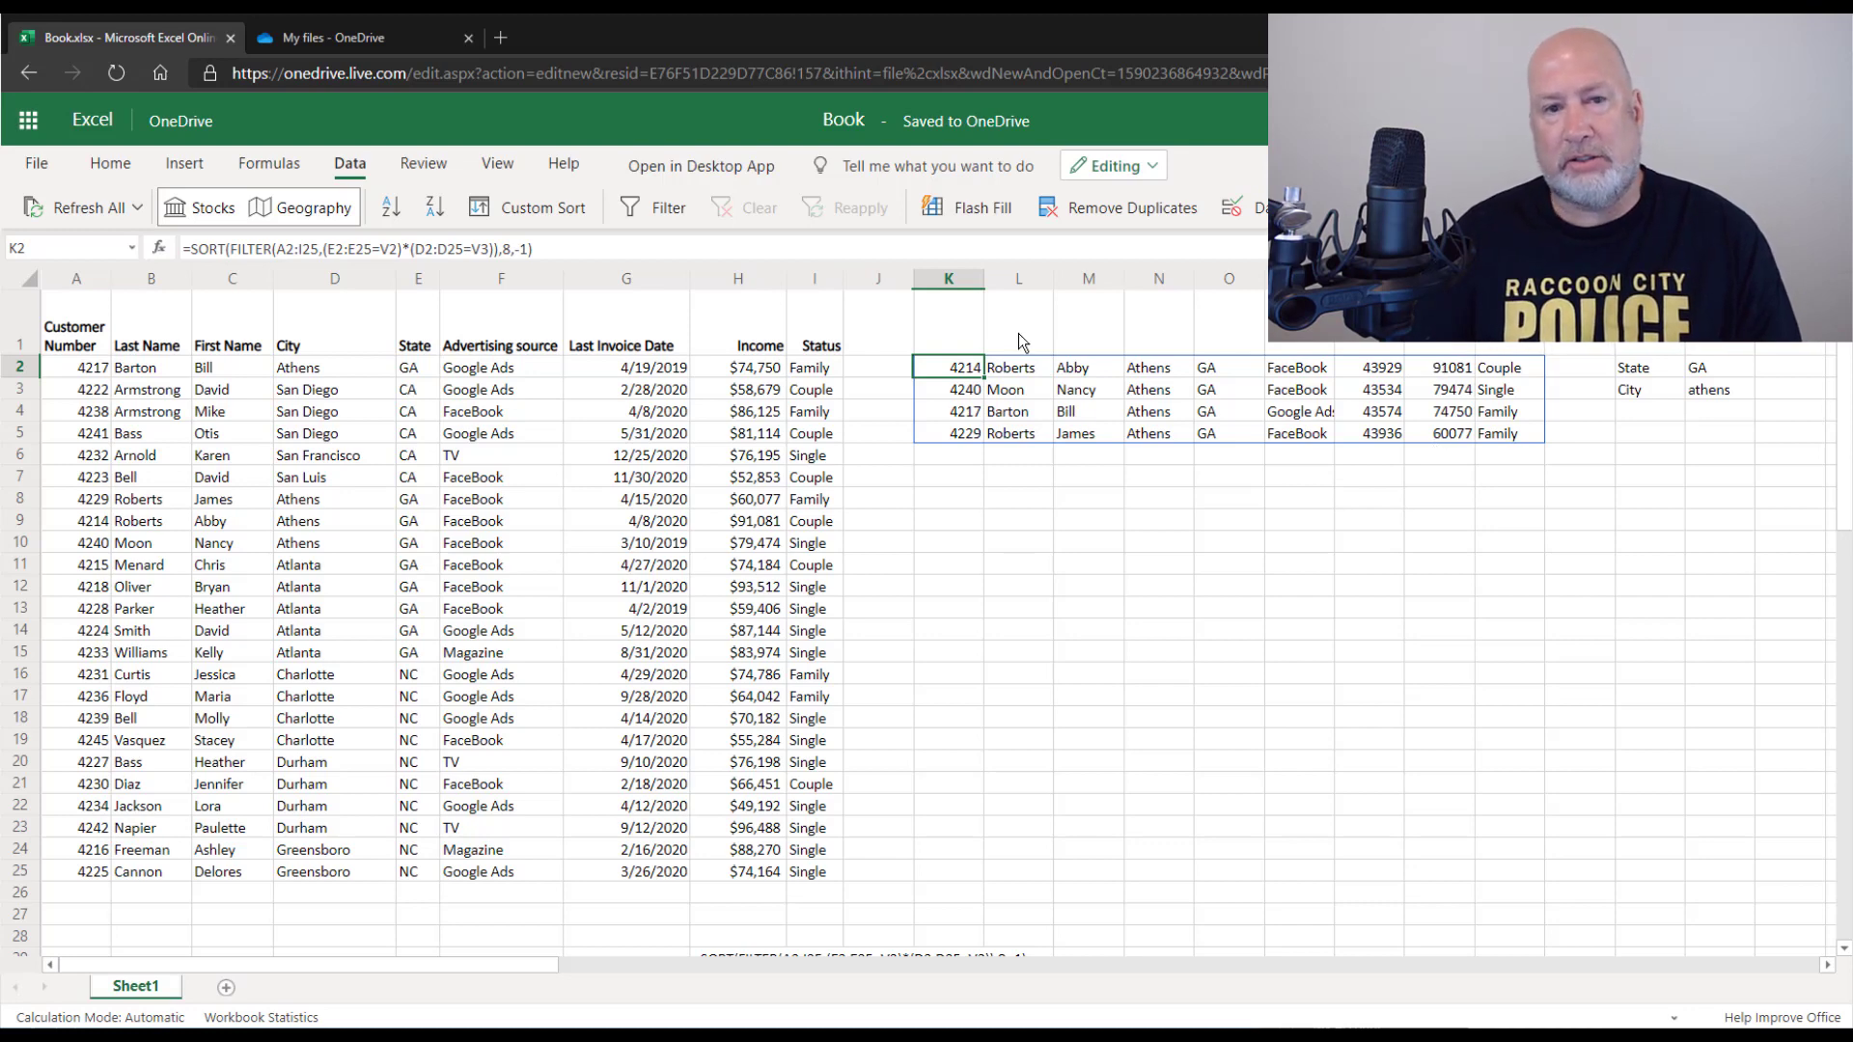
left_click(527, 250)
key("BackSpace")
key("BackSpace")
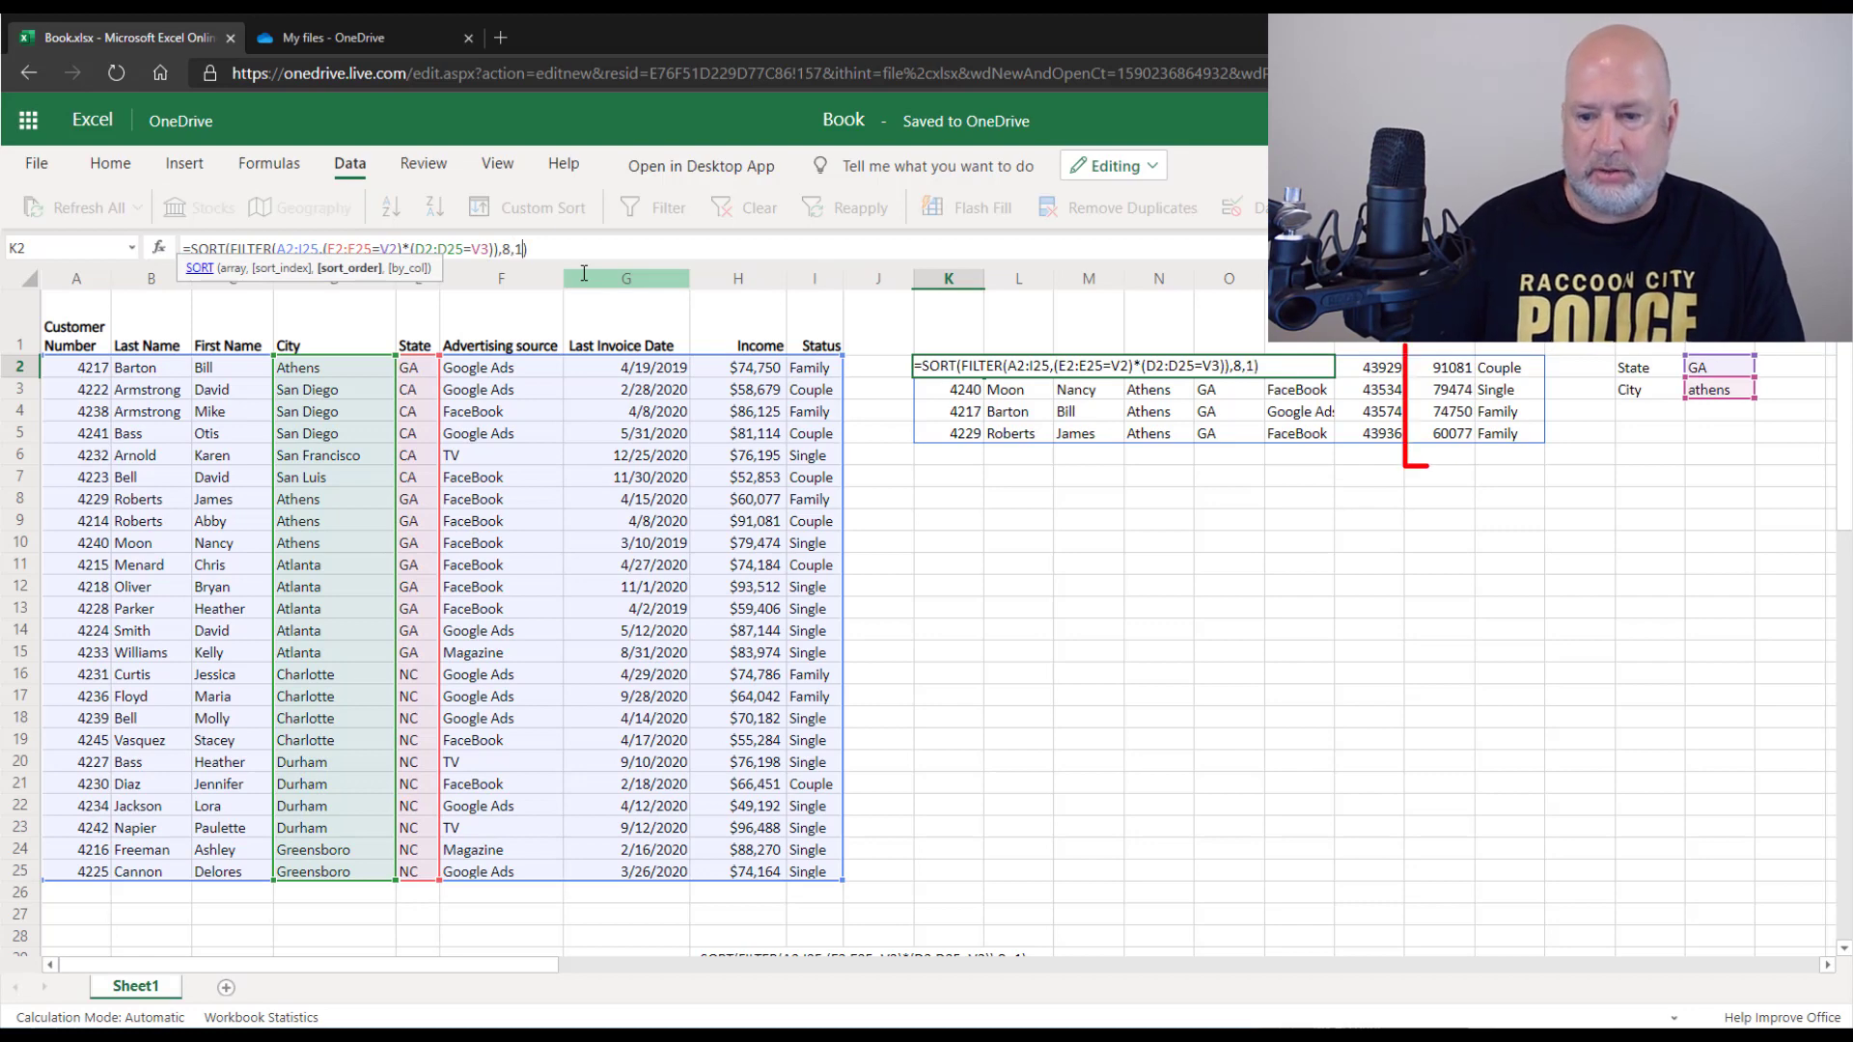
type("1")
key("Return")
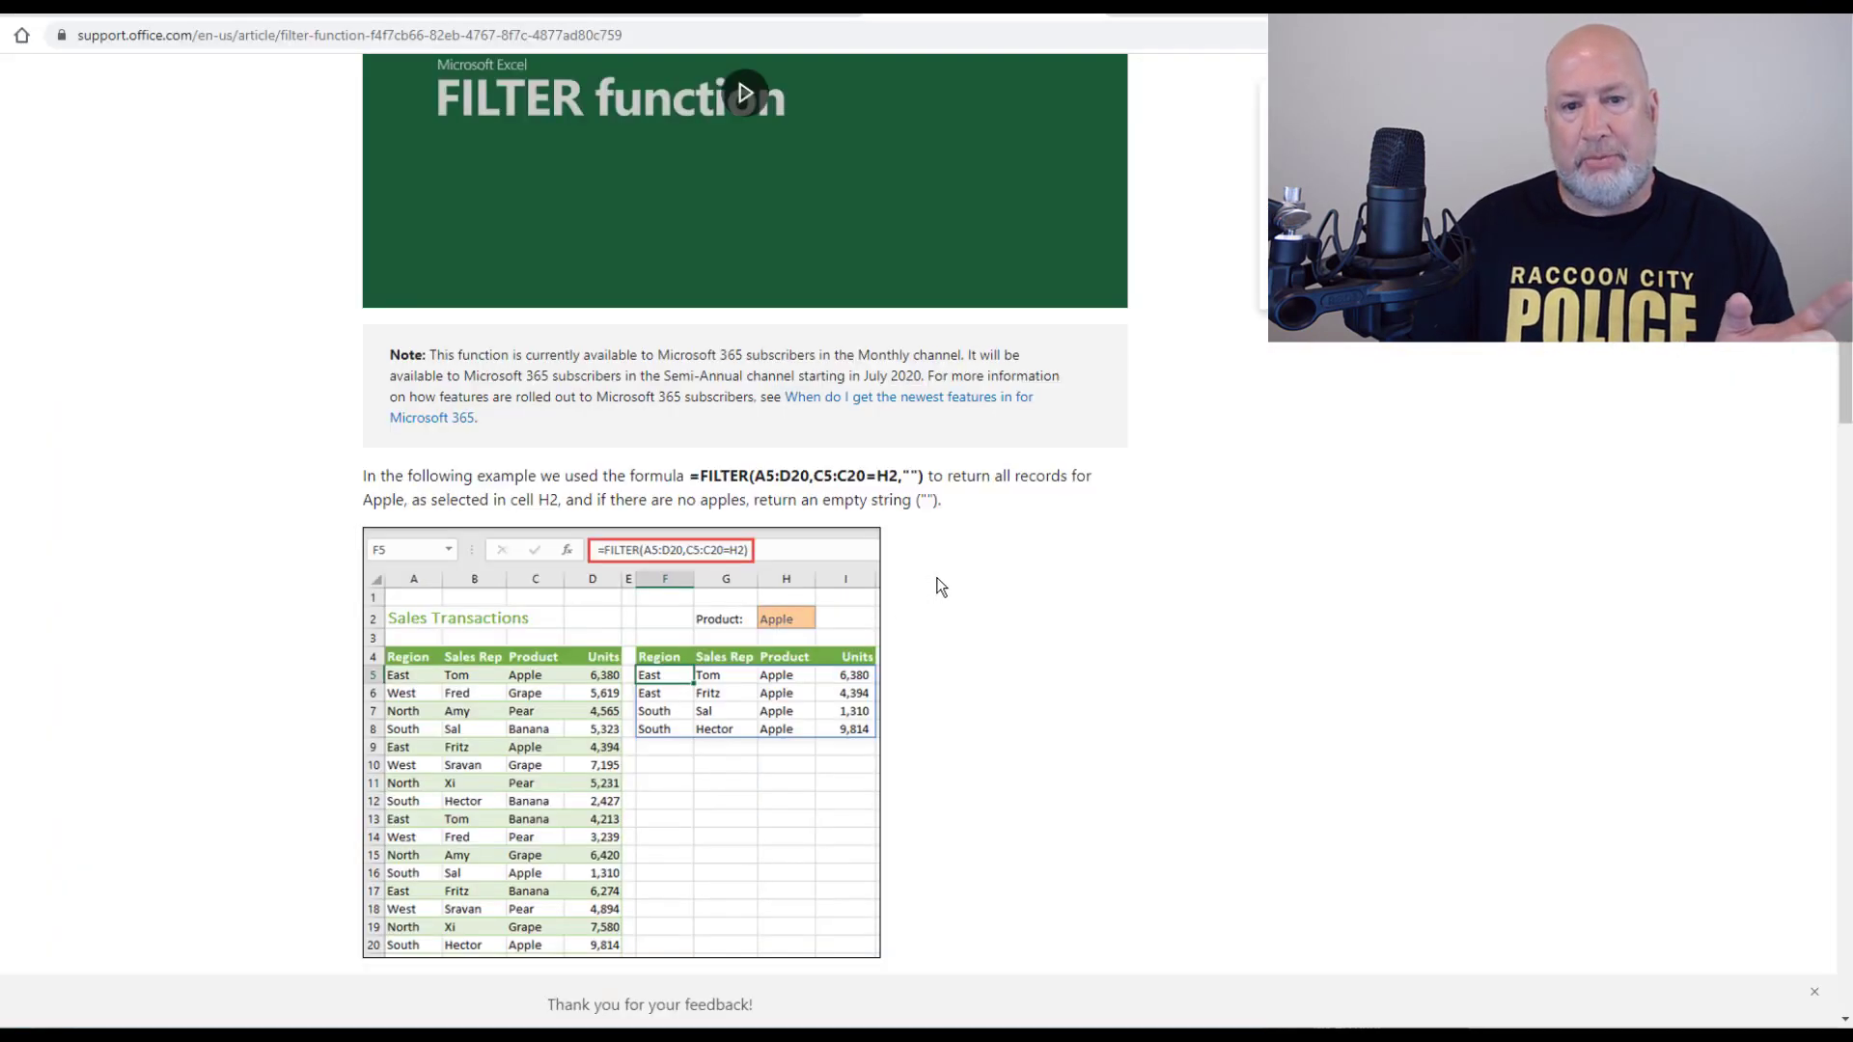
Scroll the FILTER support article to its =FILTER(A5:D20,C5:C20=H2,"") Apple example.
scroll(934, 583, "up", 6)
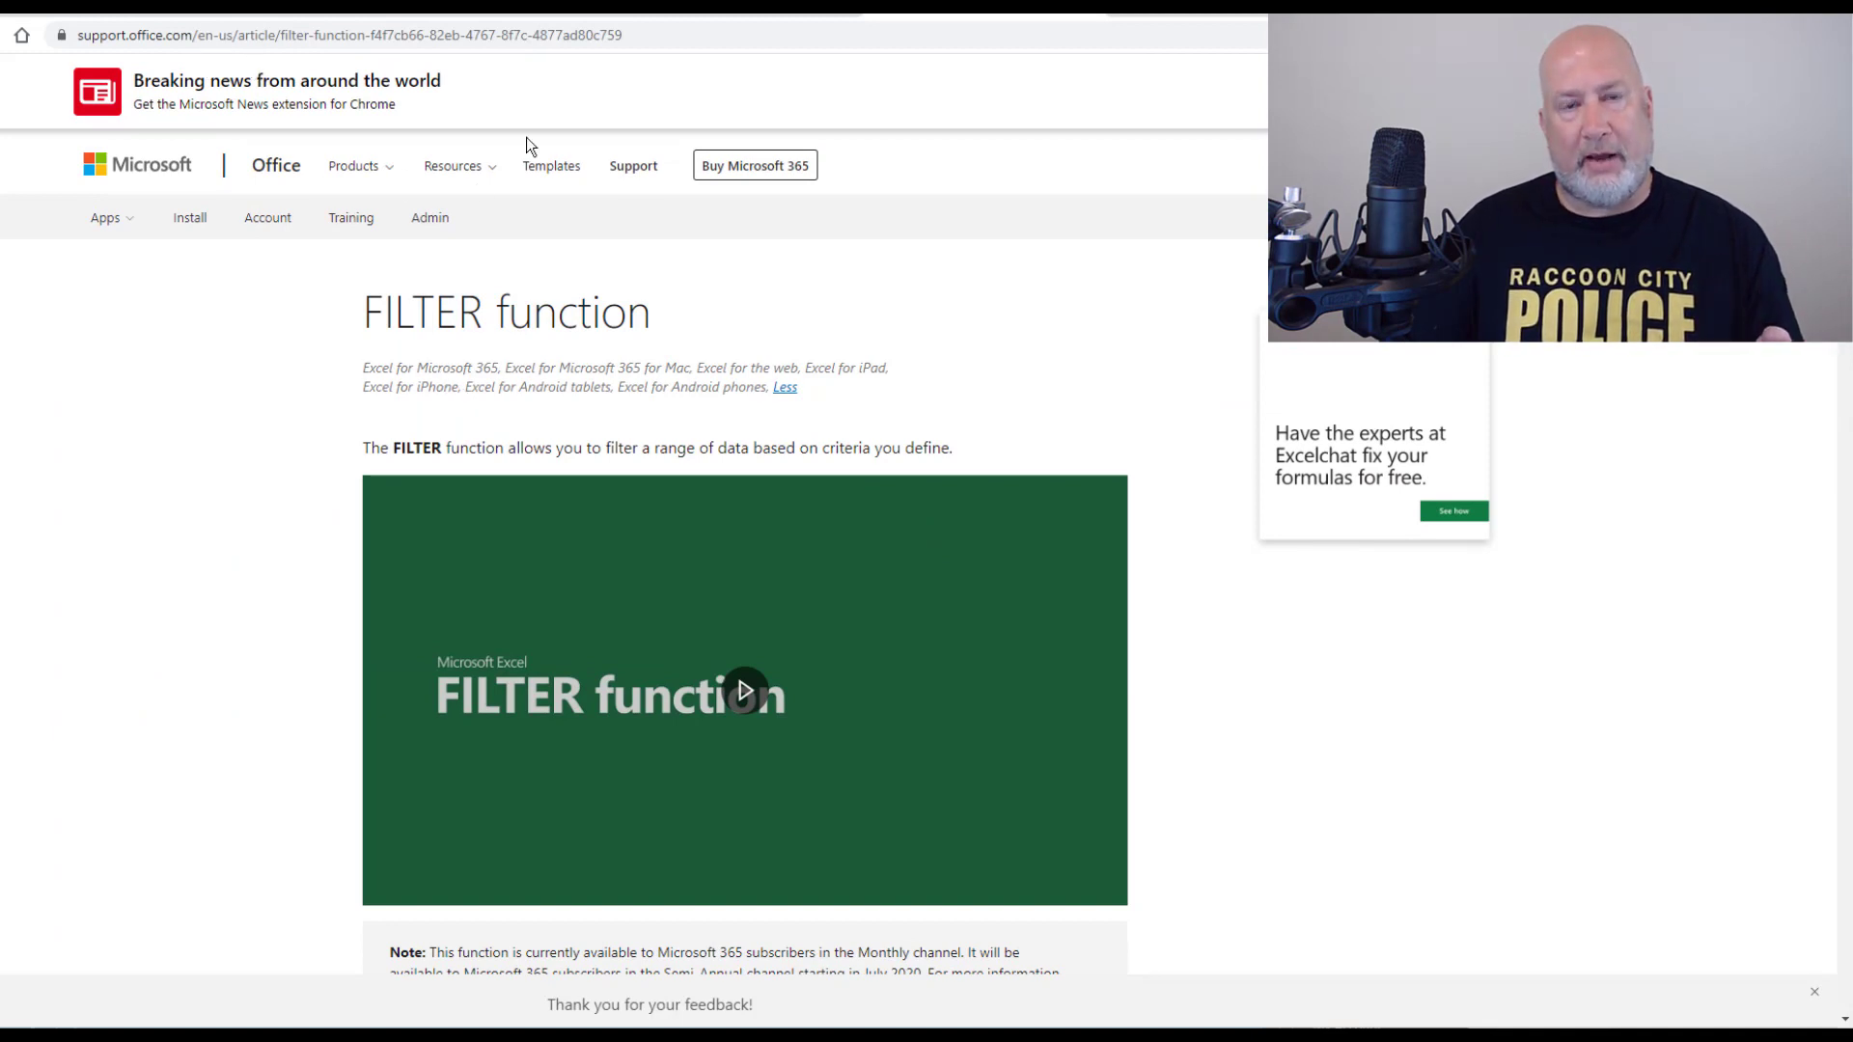
scroll(816, 352, "down", 8)
scroll(807, 357, "up", 2)
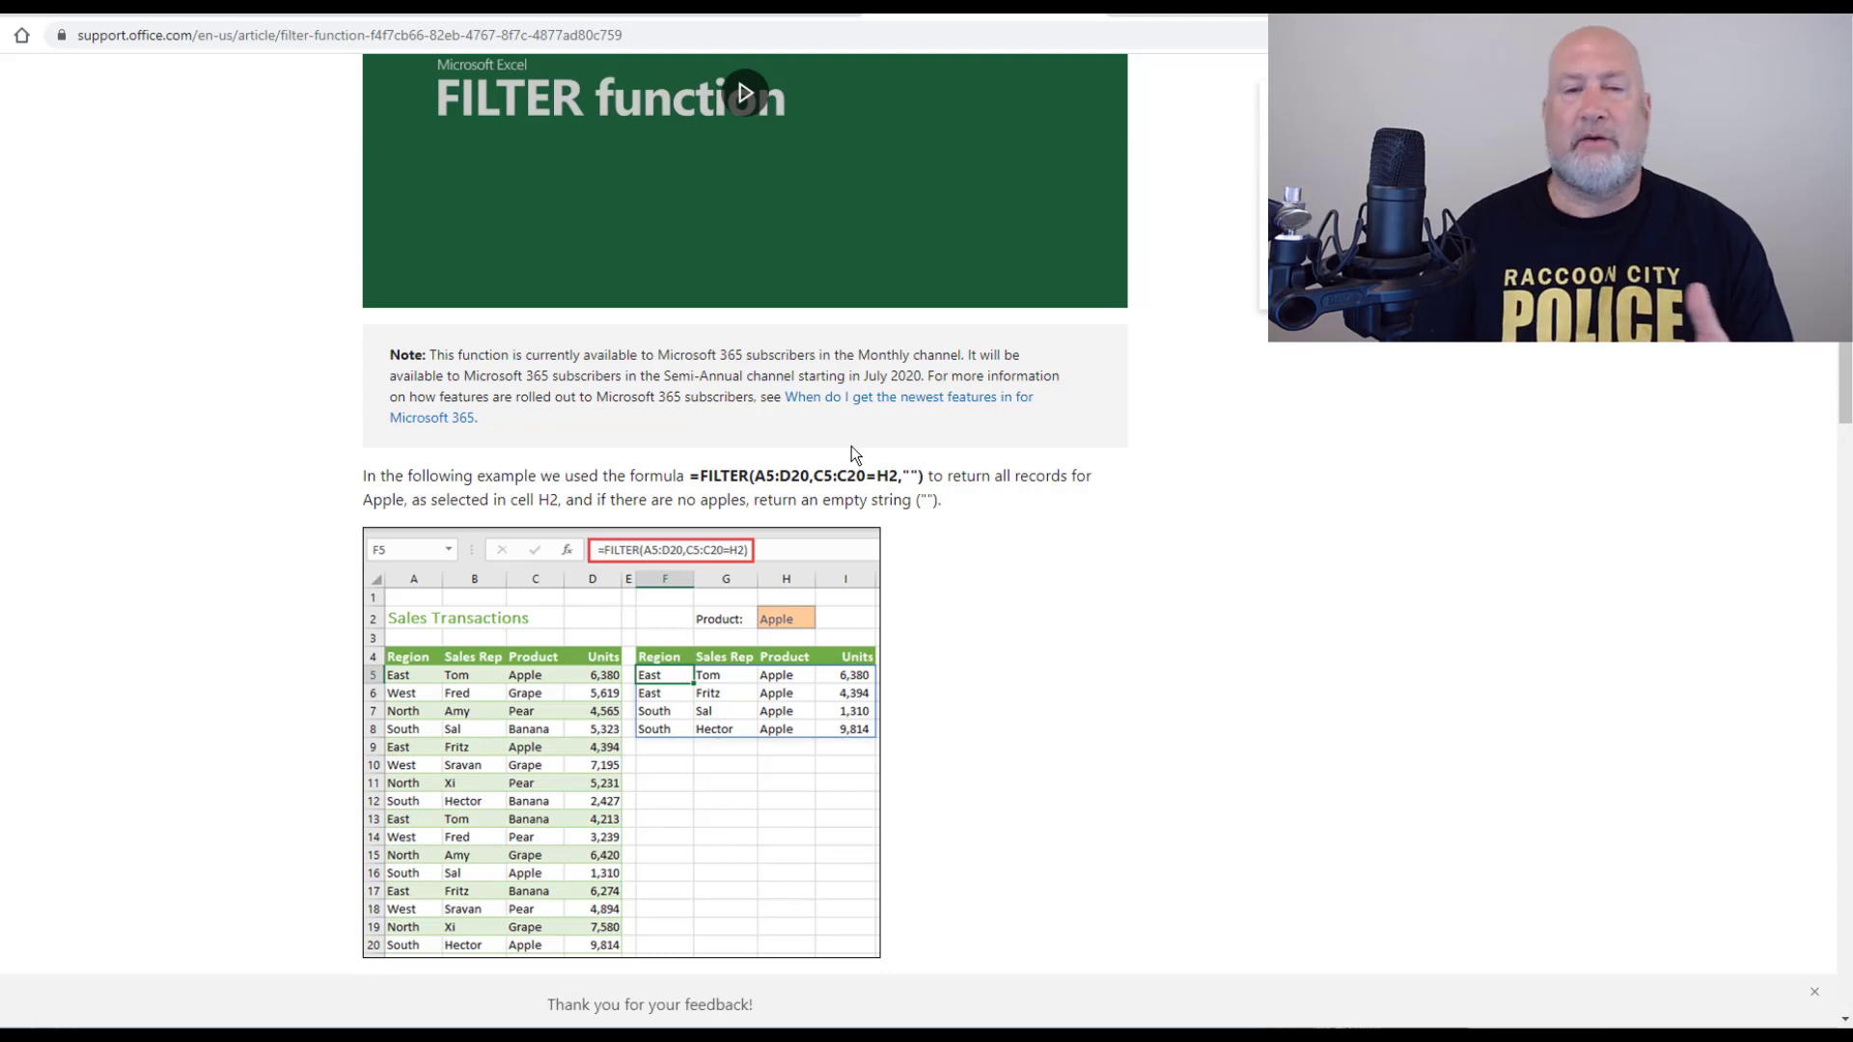
scroll(828, 442, "up", 5)
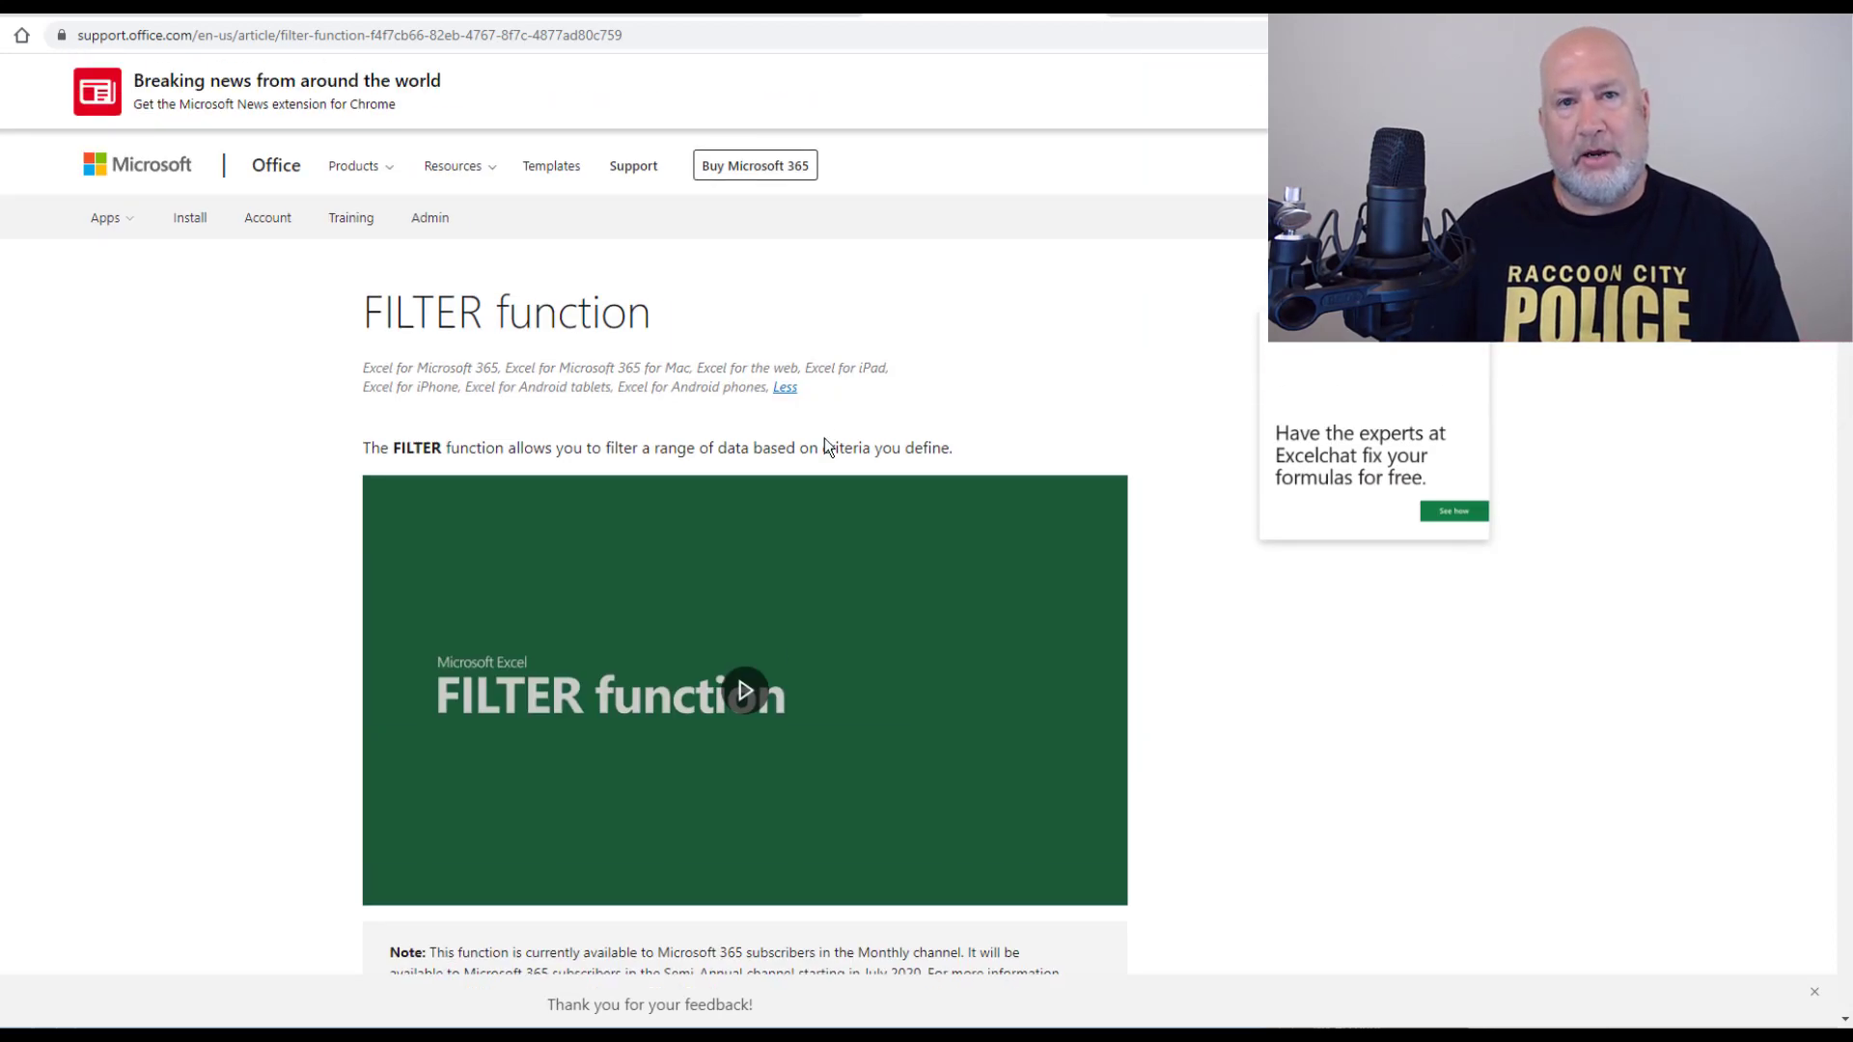
scroll(836, 457, "down", 3)
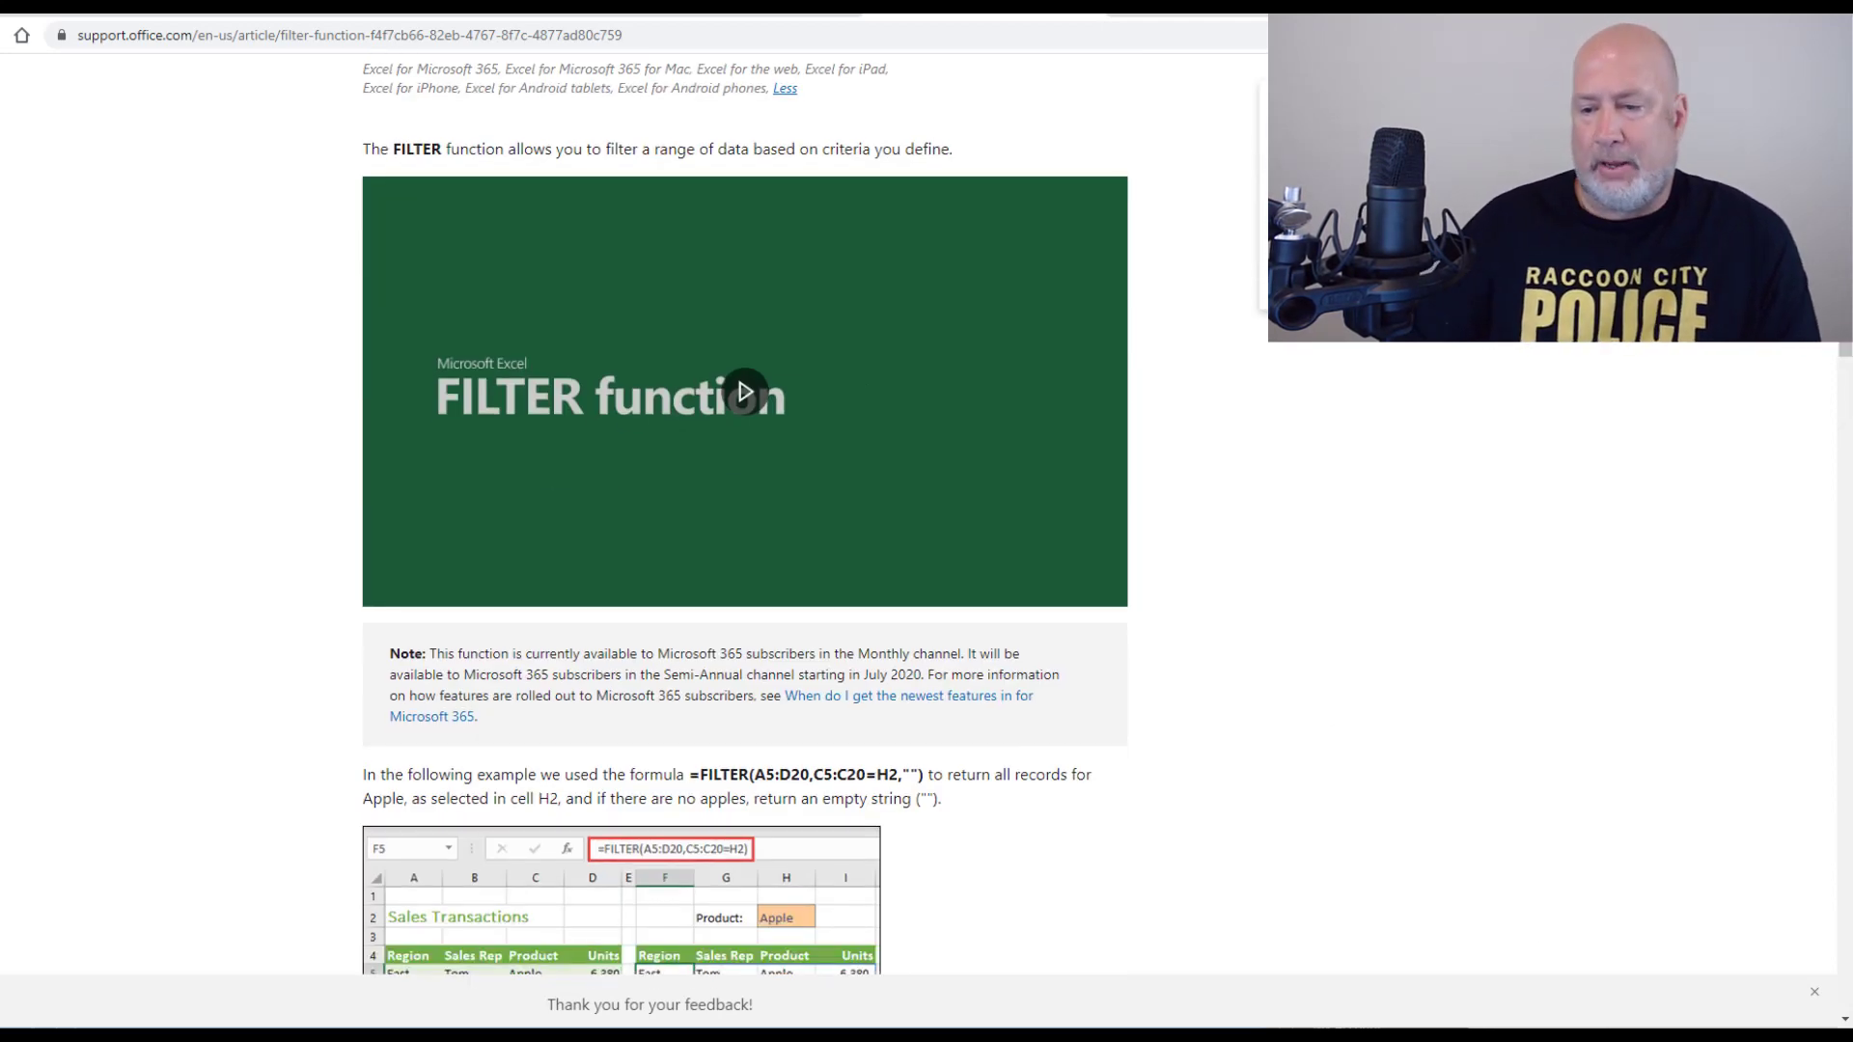